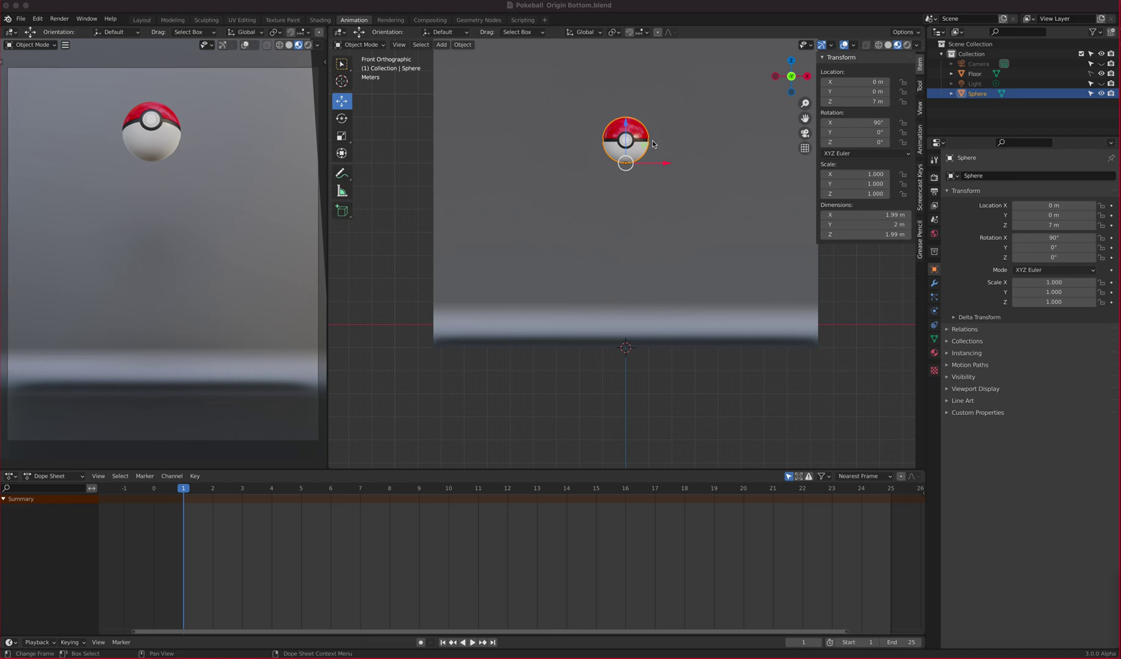
- Test-drag the ball downward, cancel to keep it at 7 m, and centre it in view
mouse_move(624, 124)
left_mouse_down()
mouse_move(626, 238)
mouse_move(627, 131)
left_mouse_up()
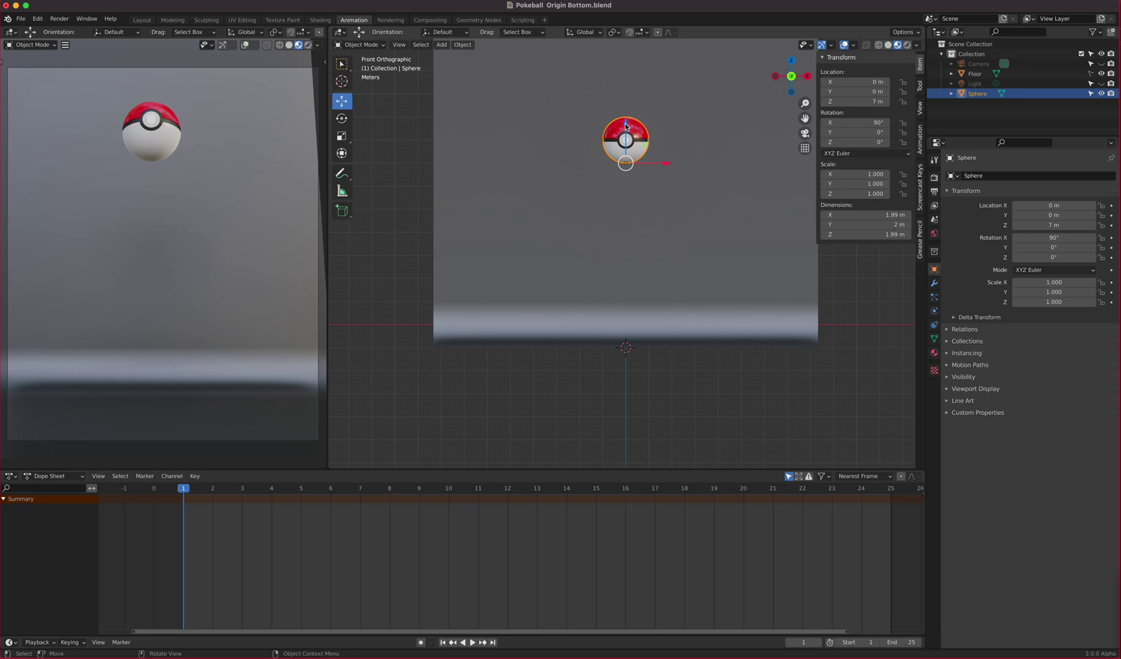
left_click_drag(626, 126, 626, 183)
key("Escape")
scroll(663, 202, "up", 3)
scroll(664, 202, "down", 2)
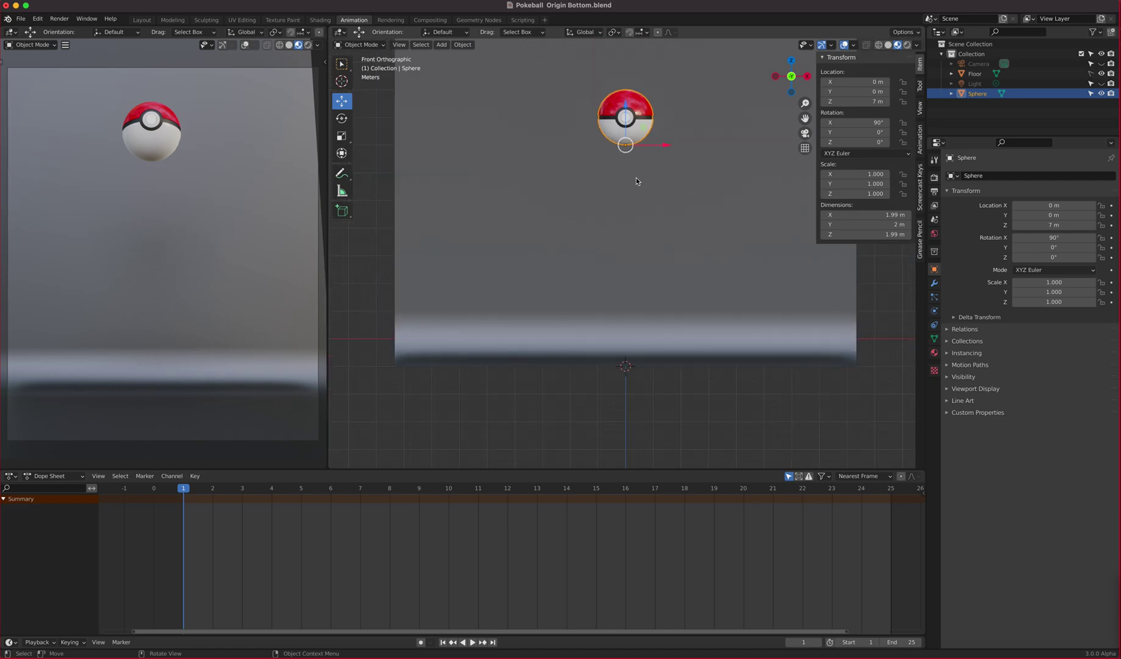
middle_click_drag(633, 165, 622, 278, "shift")
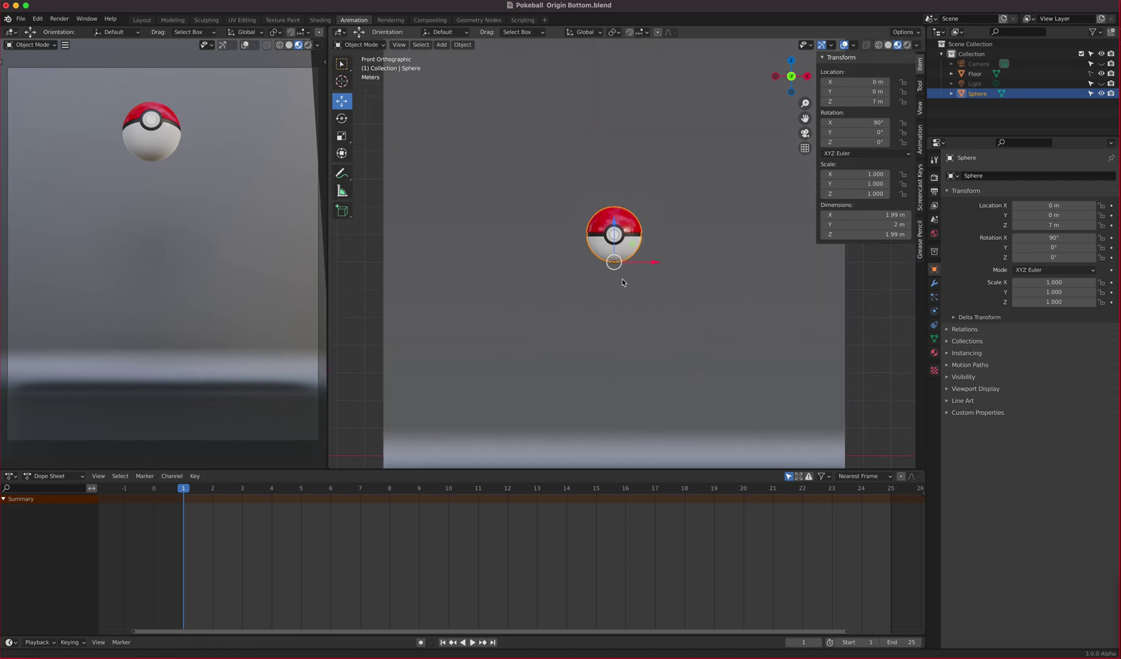
scroll(605, 277, "up", 2)
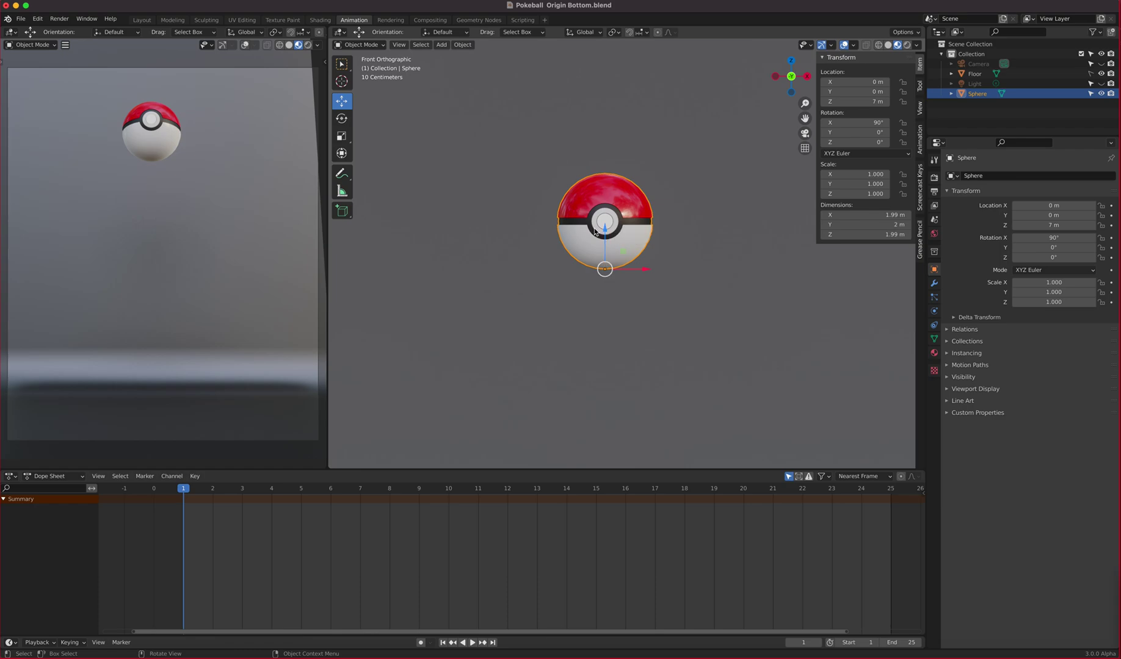
- Set the ball's origin to geometry twice so its origin sits at its centre, Z 8 m
left_click(462, 45)
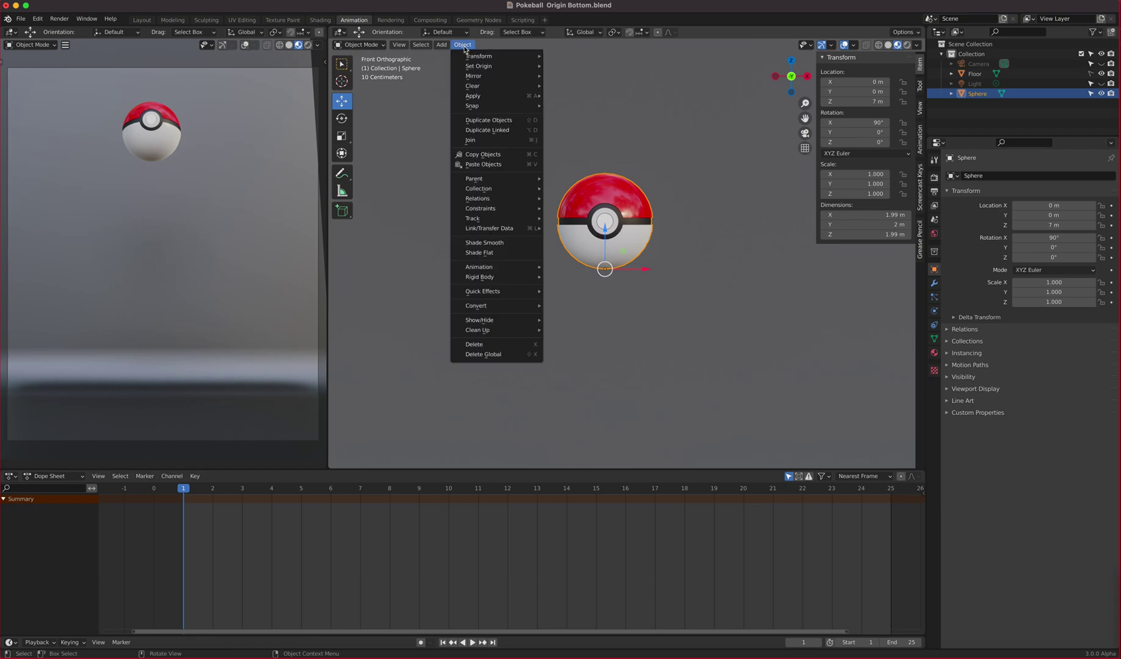
mouse_move(466, 66)
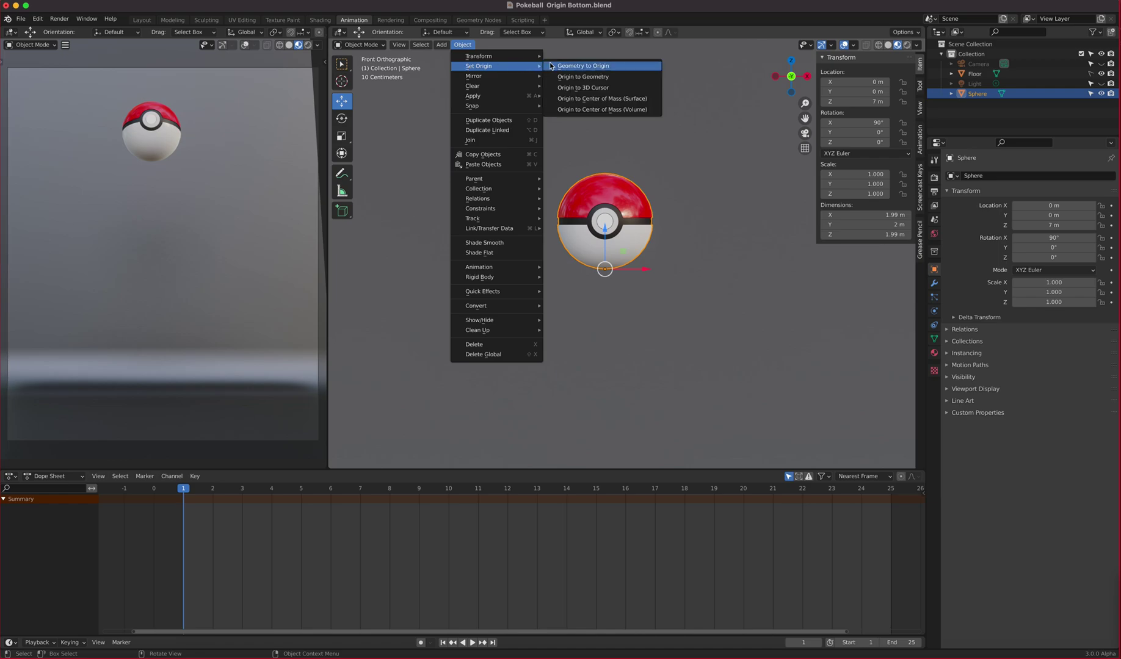
left_click(602, 78)
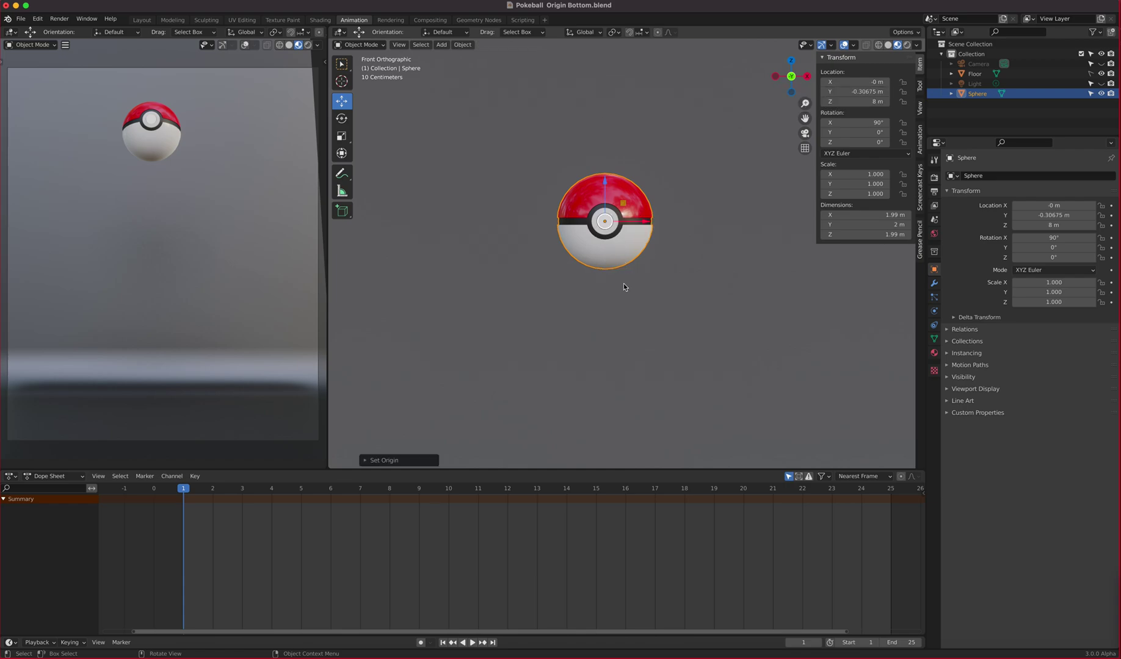
left_click(463, 45)
mouse_move(500, 68)
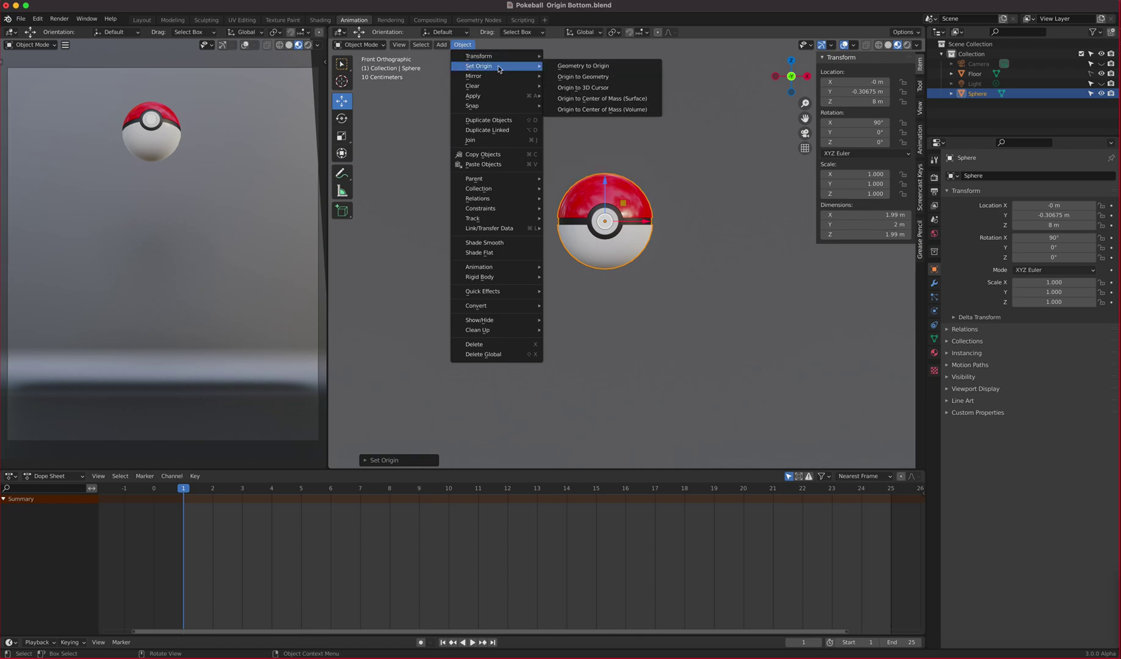
left_click(613, 79)
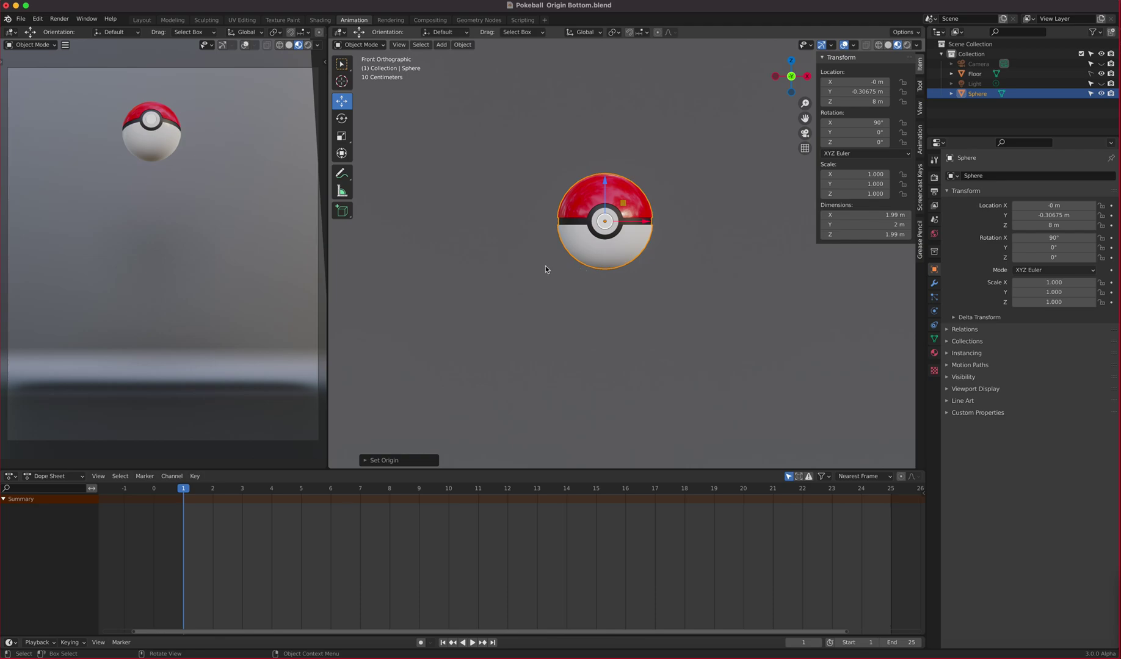
left_click(462, 45)
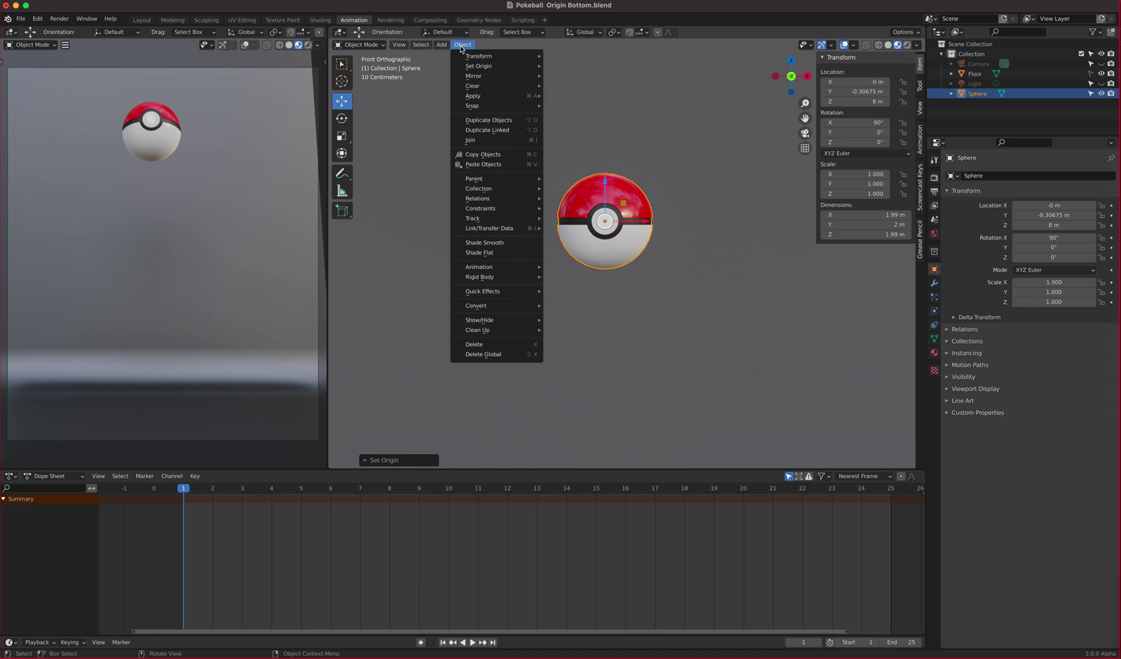
- Add a Circle empty, which appears at Z −1 m beneath the Pokéball
mouse_move(448, 49)
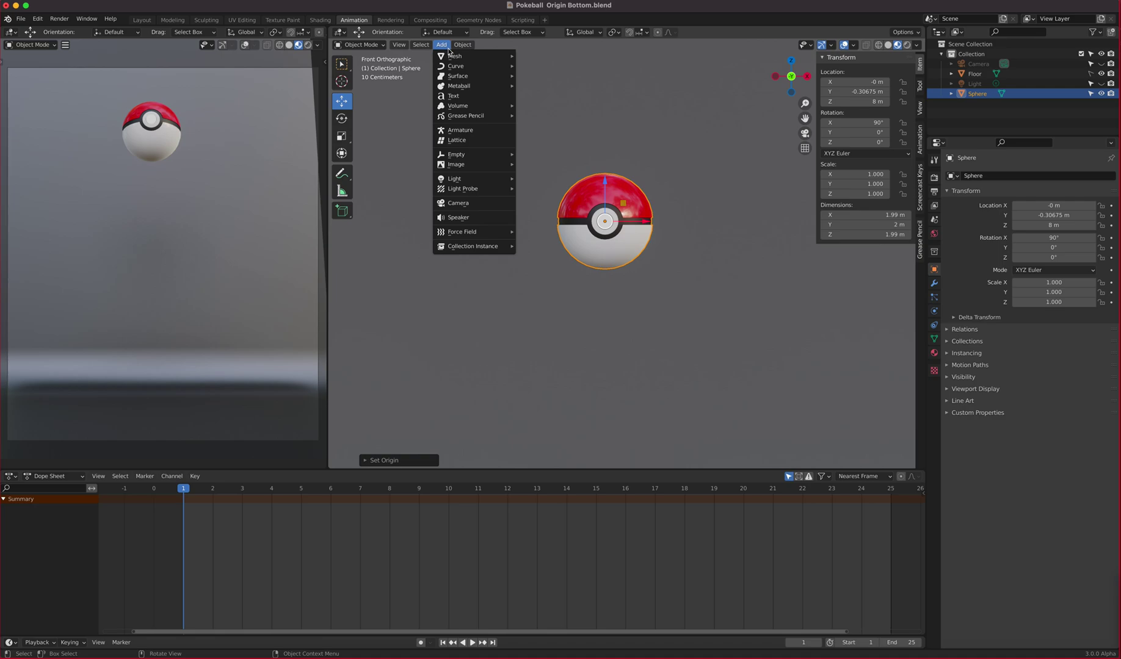
mouse_move(465, 155)
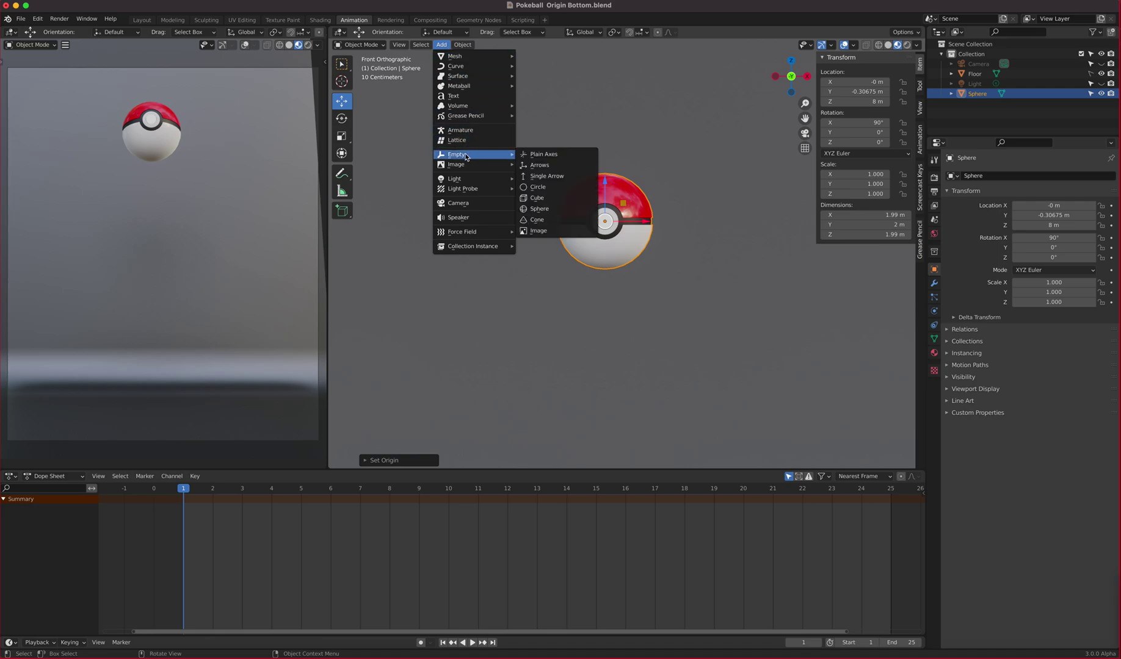
left_click(557, 191)
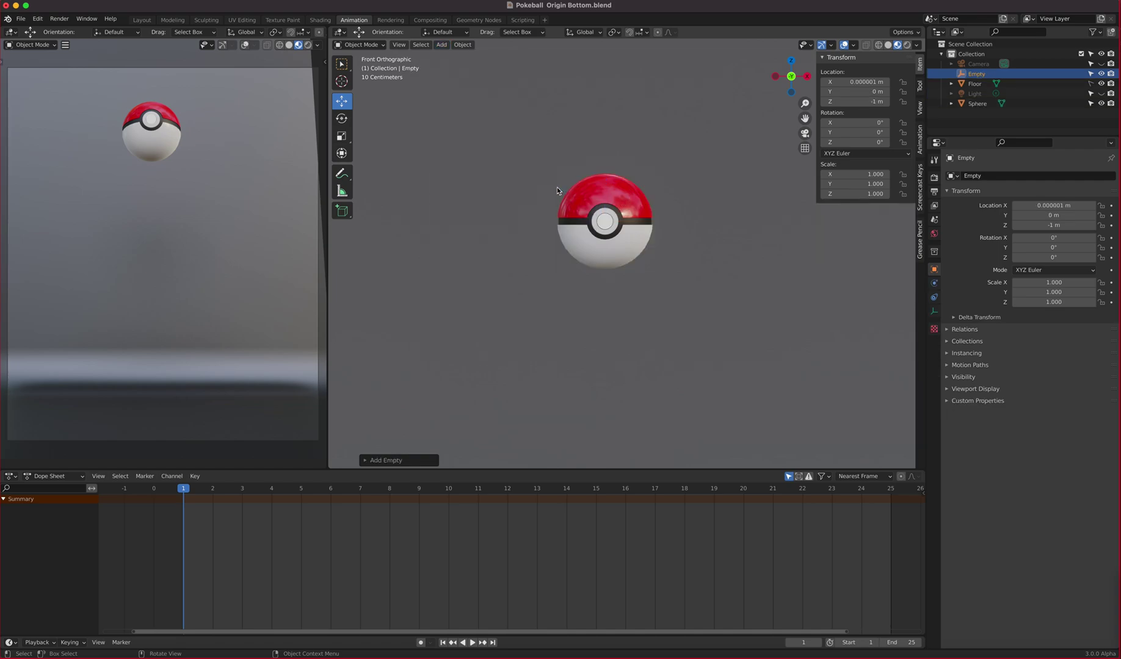
left_click(881, 46)
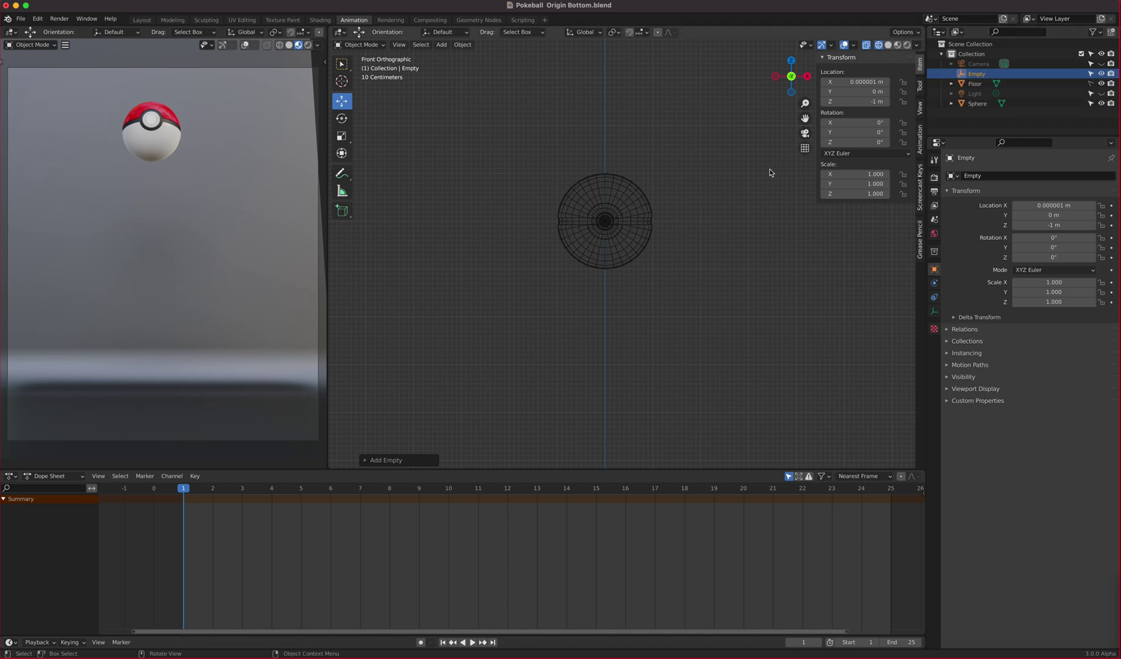
- Locate the circle empty in wireframe and raise it to Z 8.8068 m, then view from the front
middle_click_drag(768, 168, 711, 260)
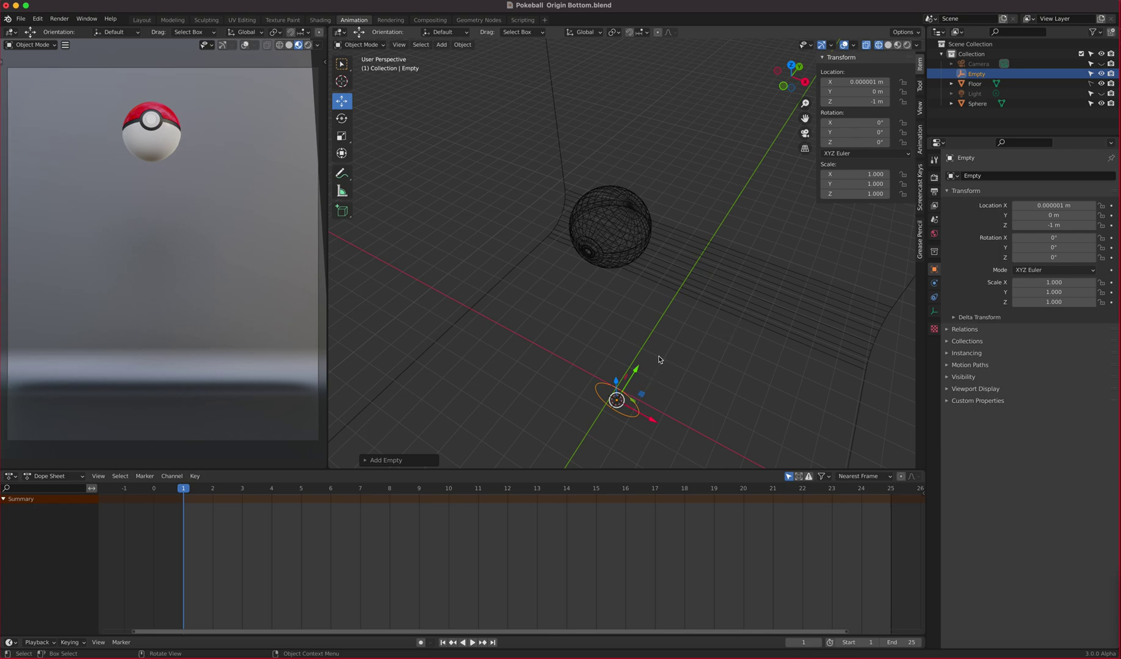
middle_click_drag(658, 357, 686, 324)
scroll(686, 324, "up", 1)
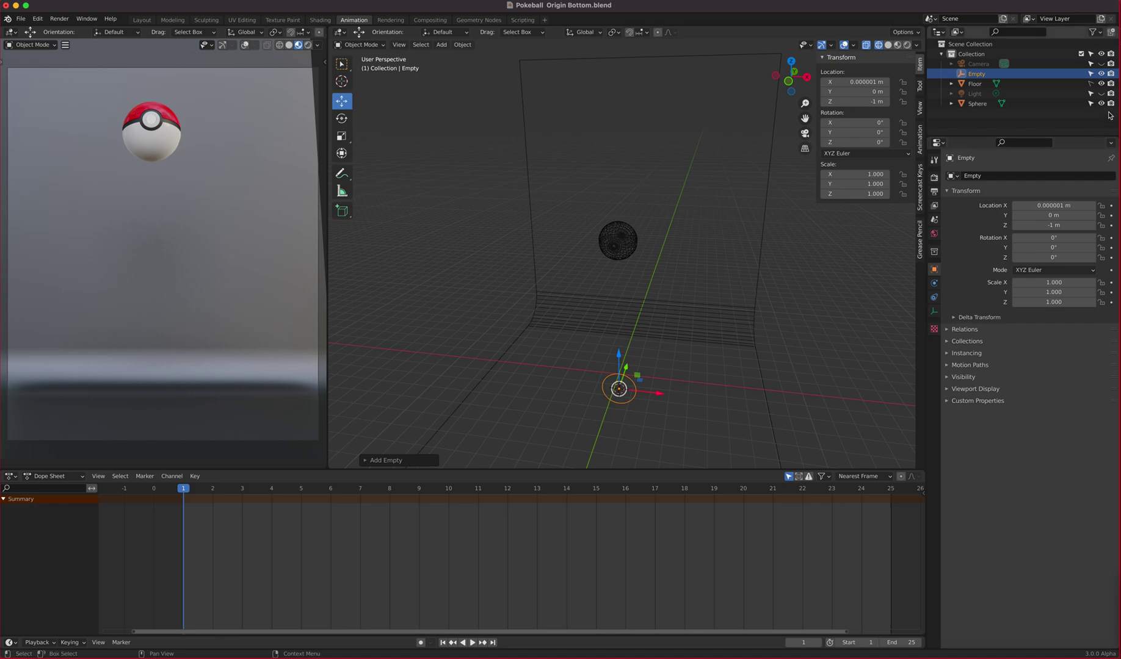
left_click(897, 45)
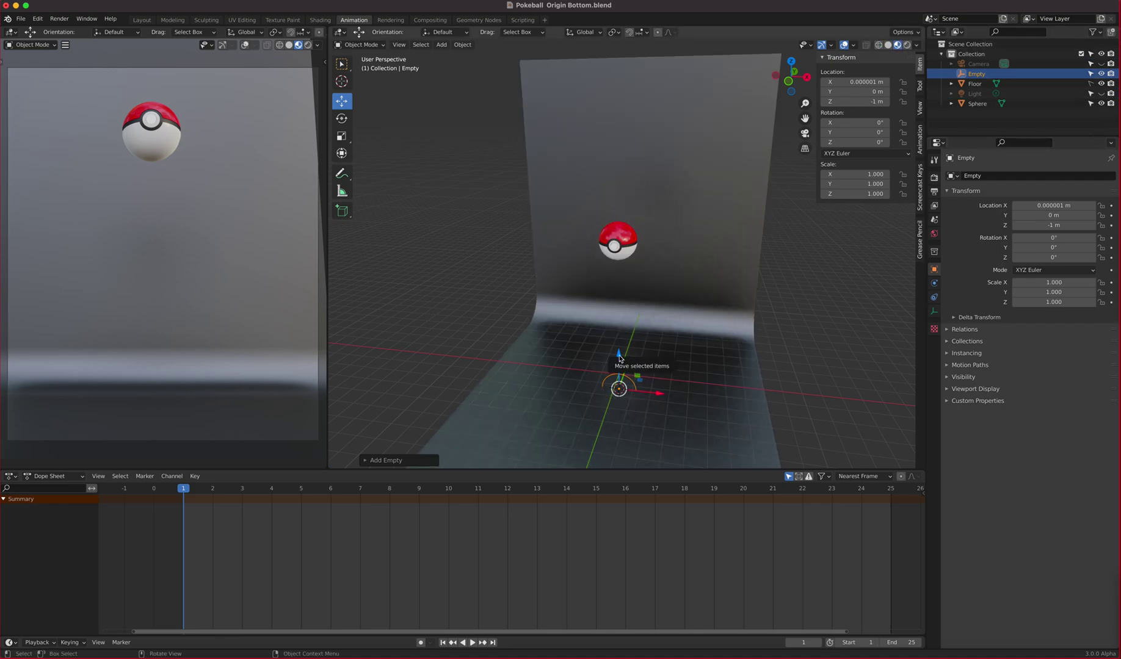
left_click_drag(618, 359, 630, 193)
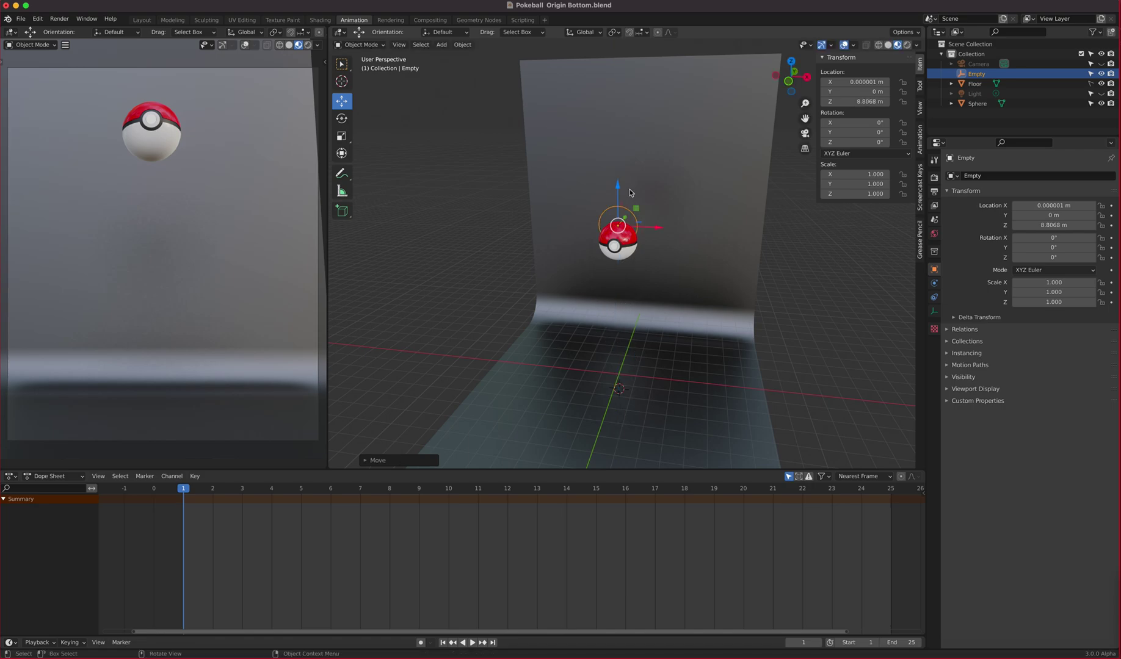
key("KP_1")
scroll(630, 193, "up", 5)
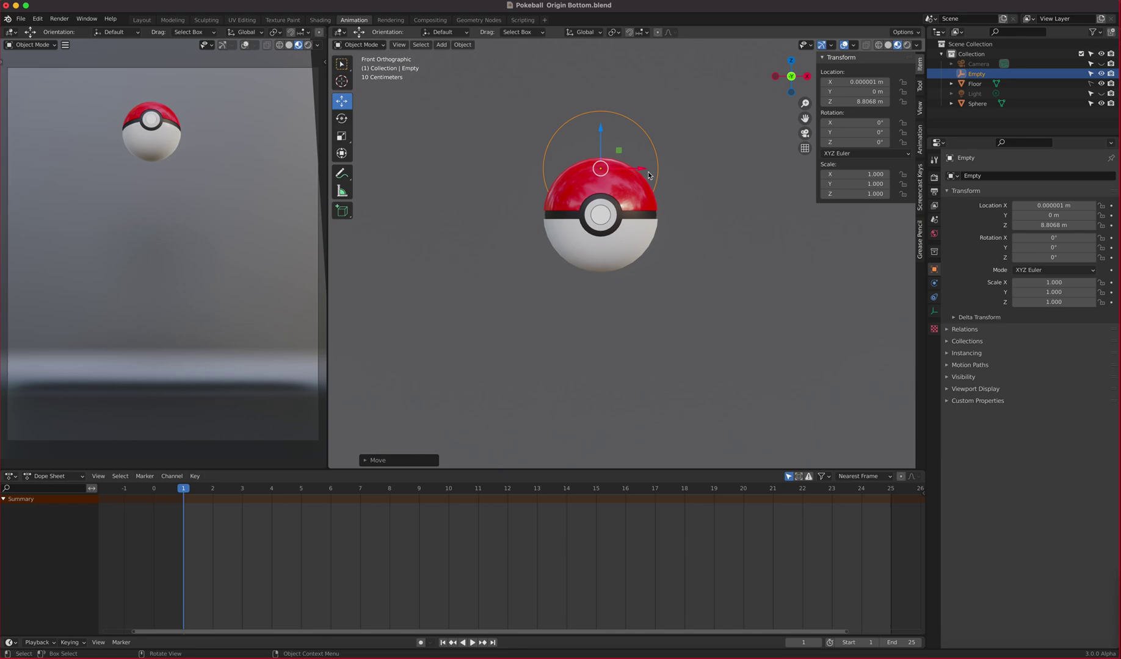
- Scale the empty to 1.535 and rotate it 90° on X
key("s")
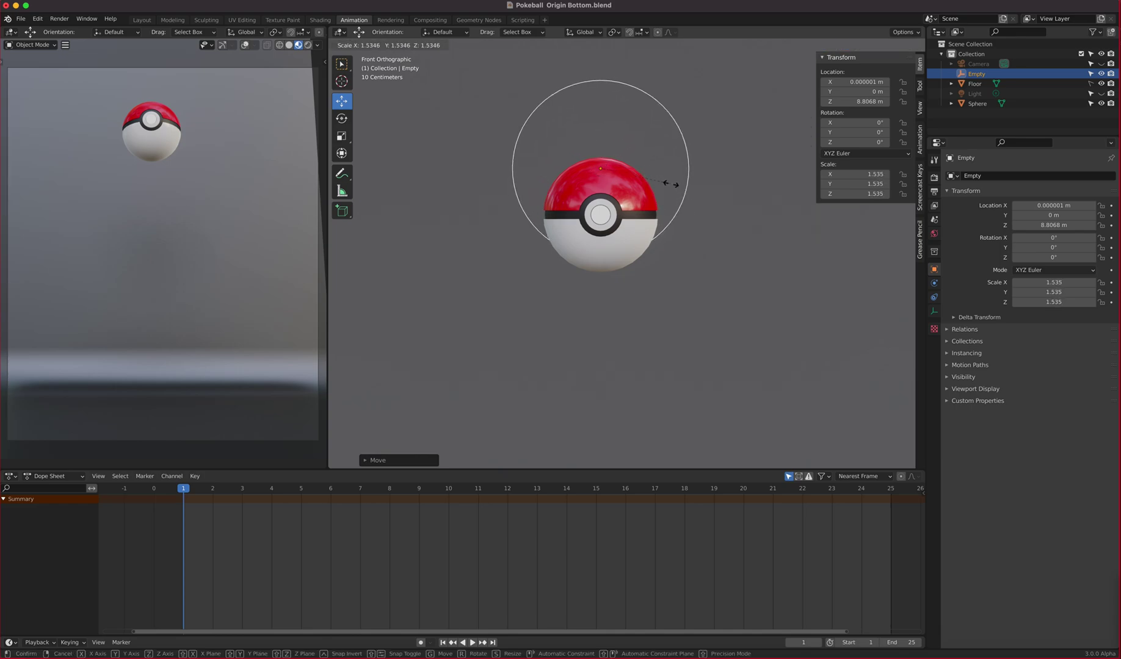
left_click(670, 183)
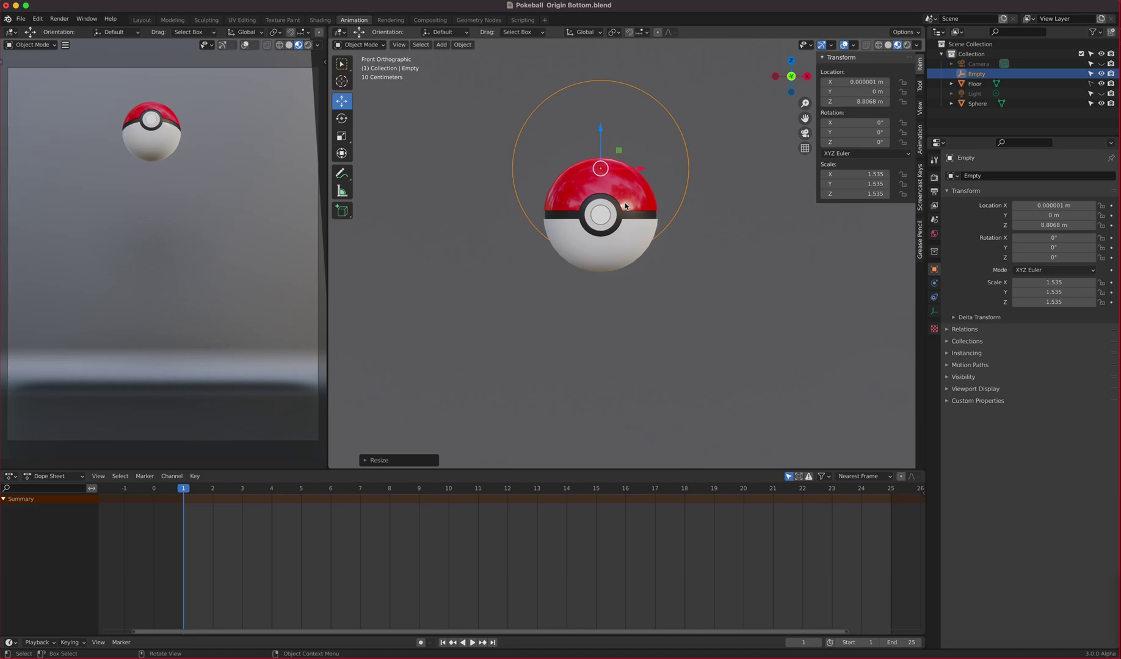
type("rx")
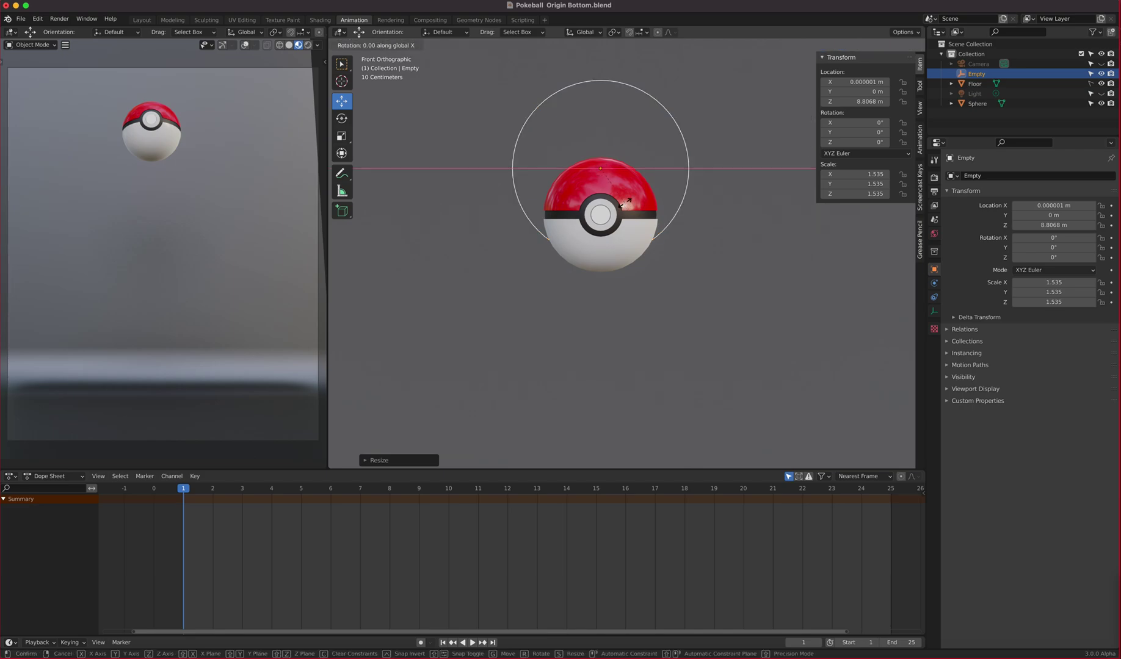
type("90")
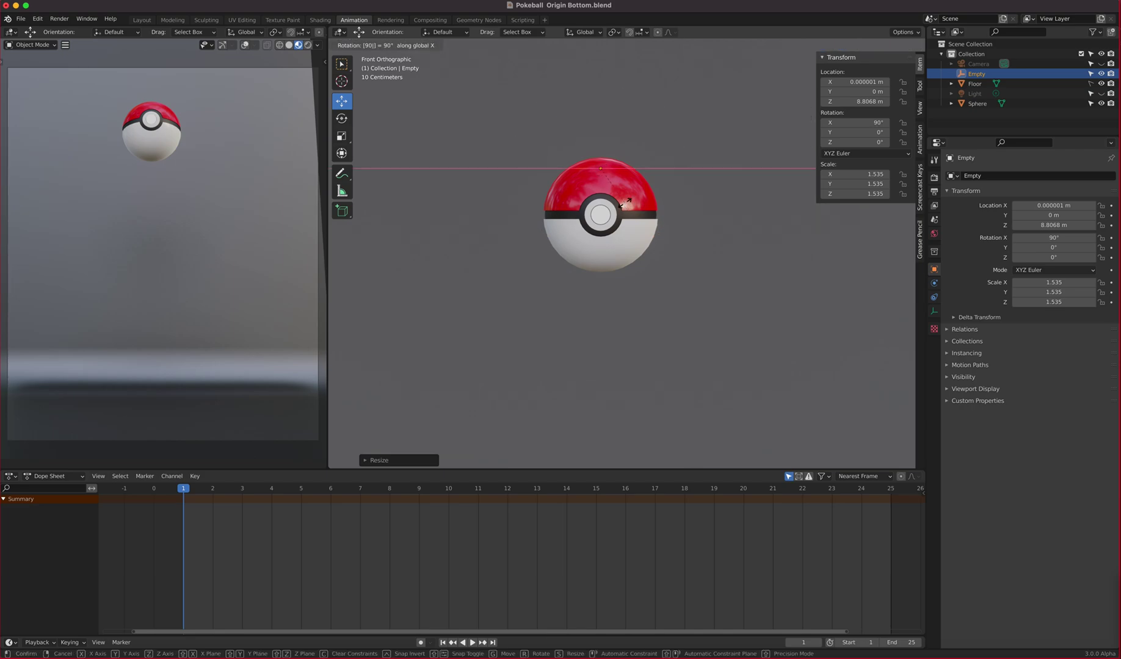
key("Return")
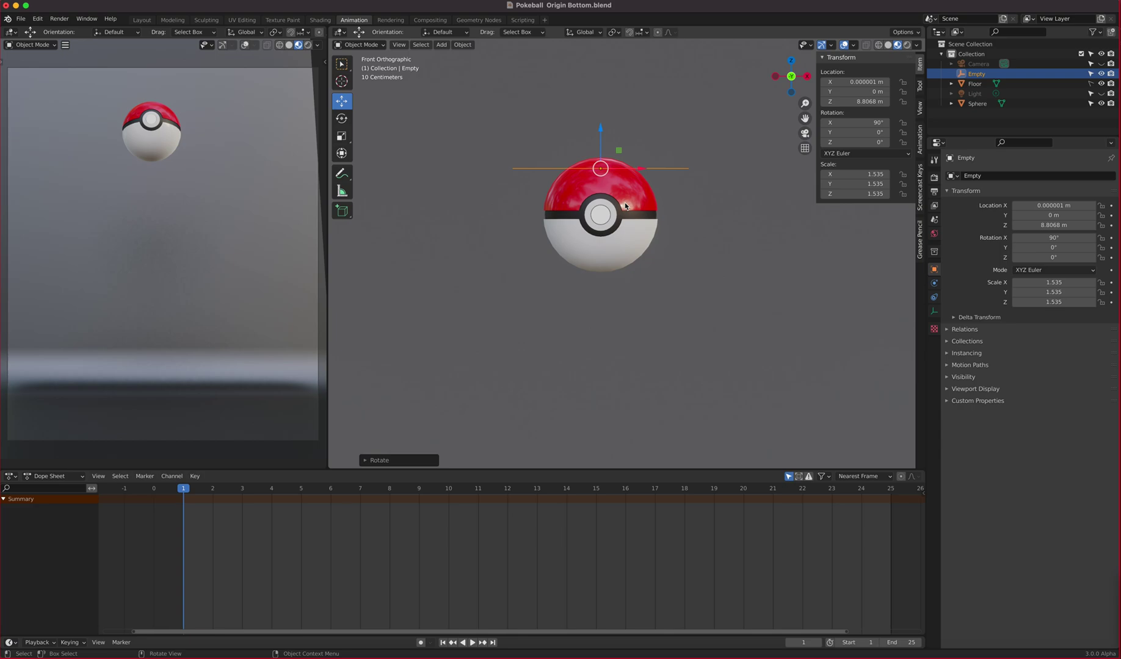
- Enable Screencast Keys, undo, and redo the empty's 90° rotation on X
left_click(920, 183)
left_click(829, 57)
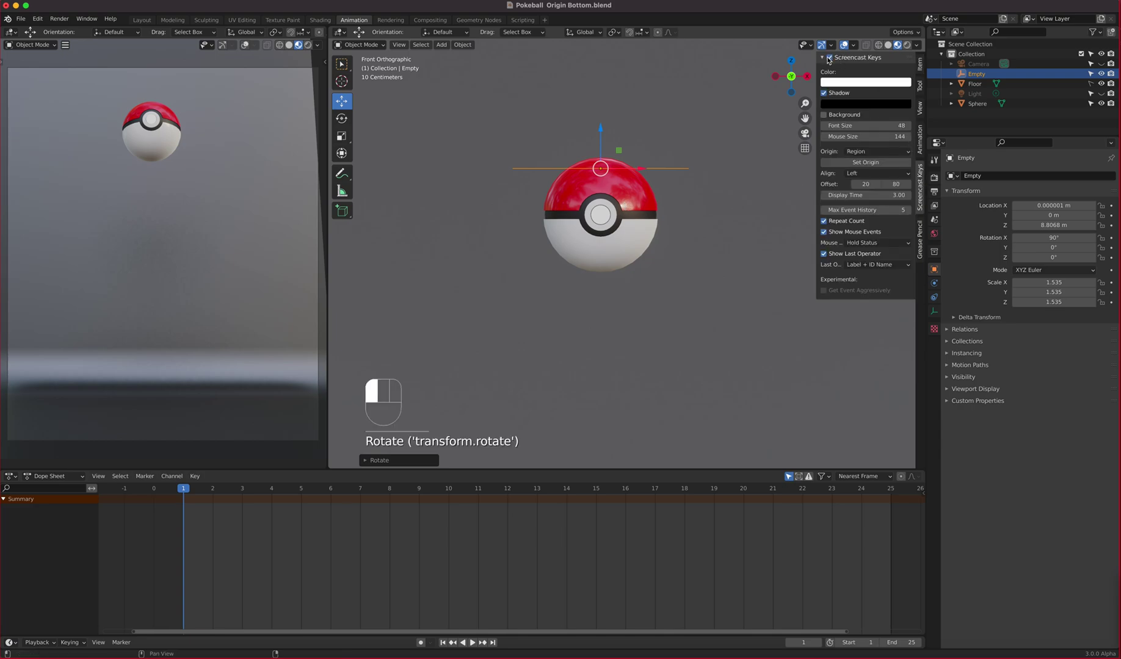
left_click(693, 177)
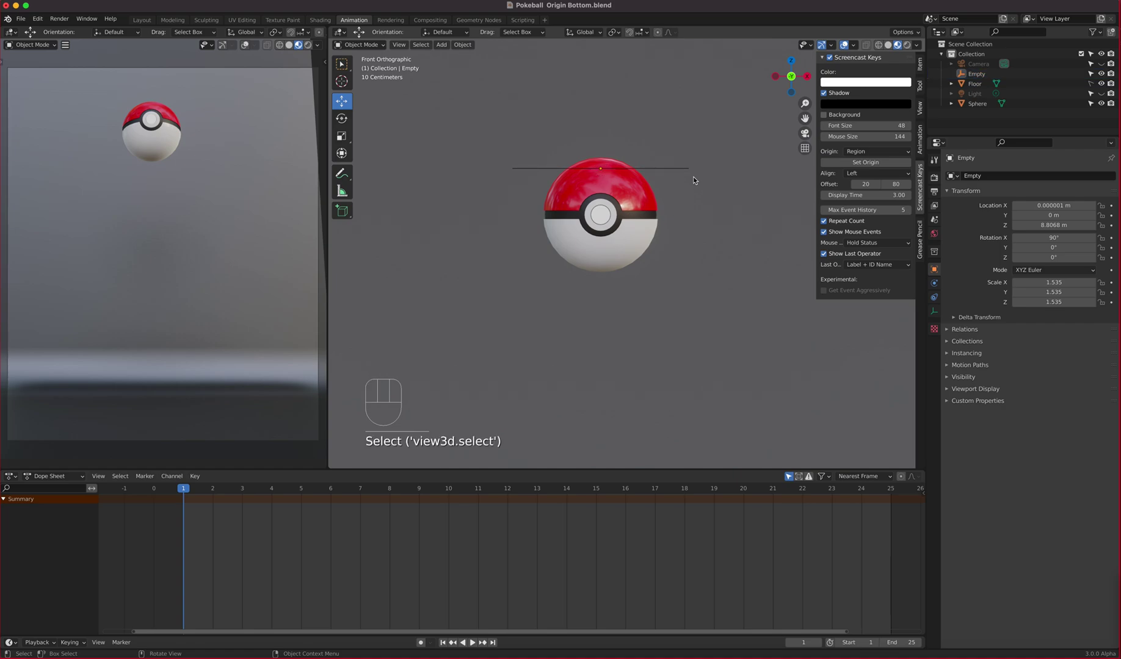
key("super+z")
key("super+z")
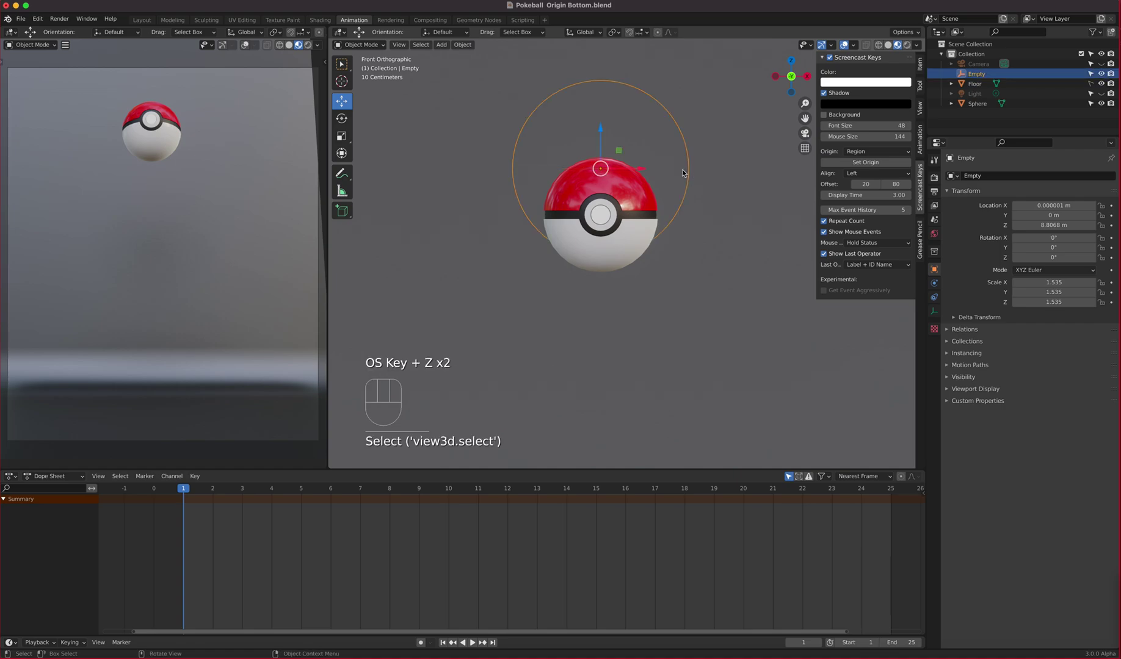
key("r")
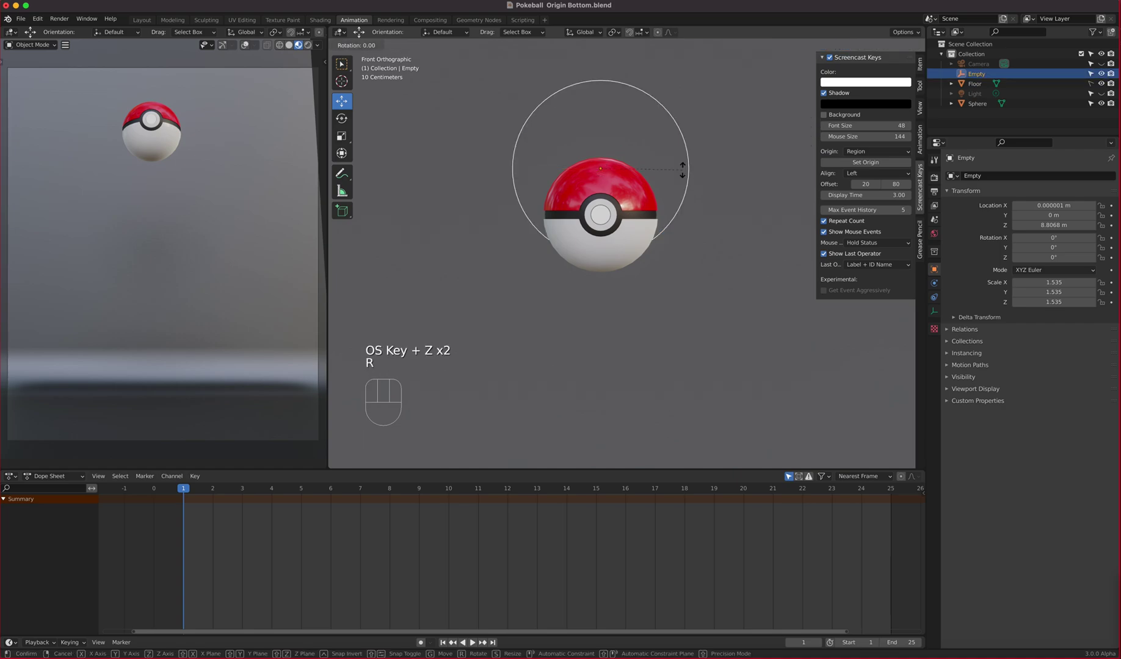
key("x")
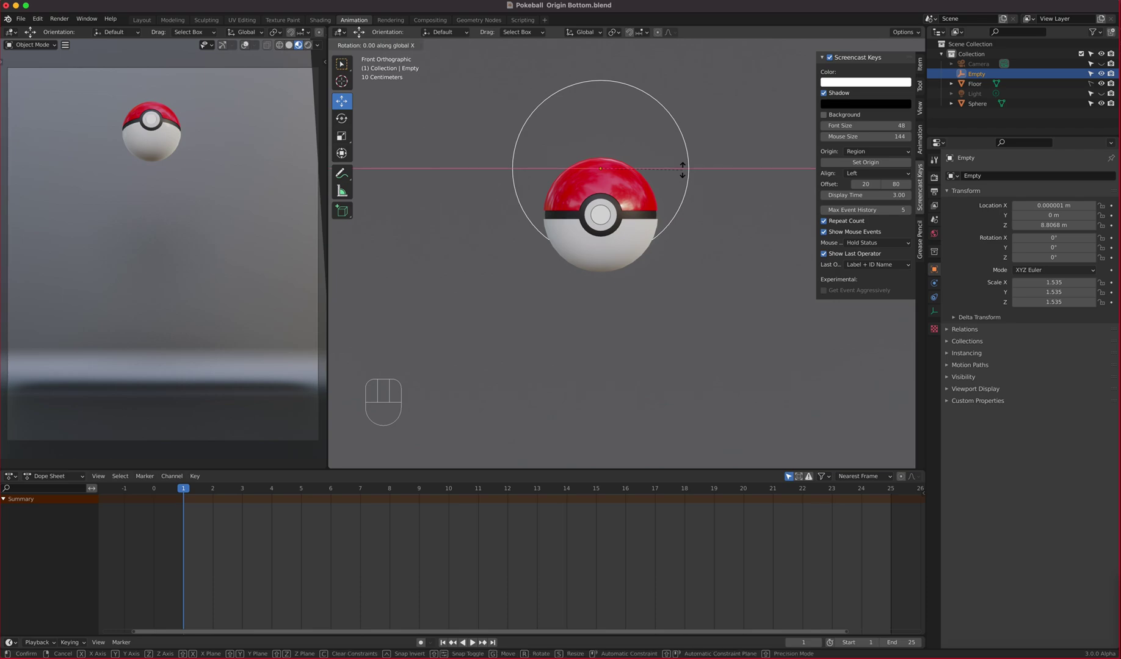
type("90")
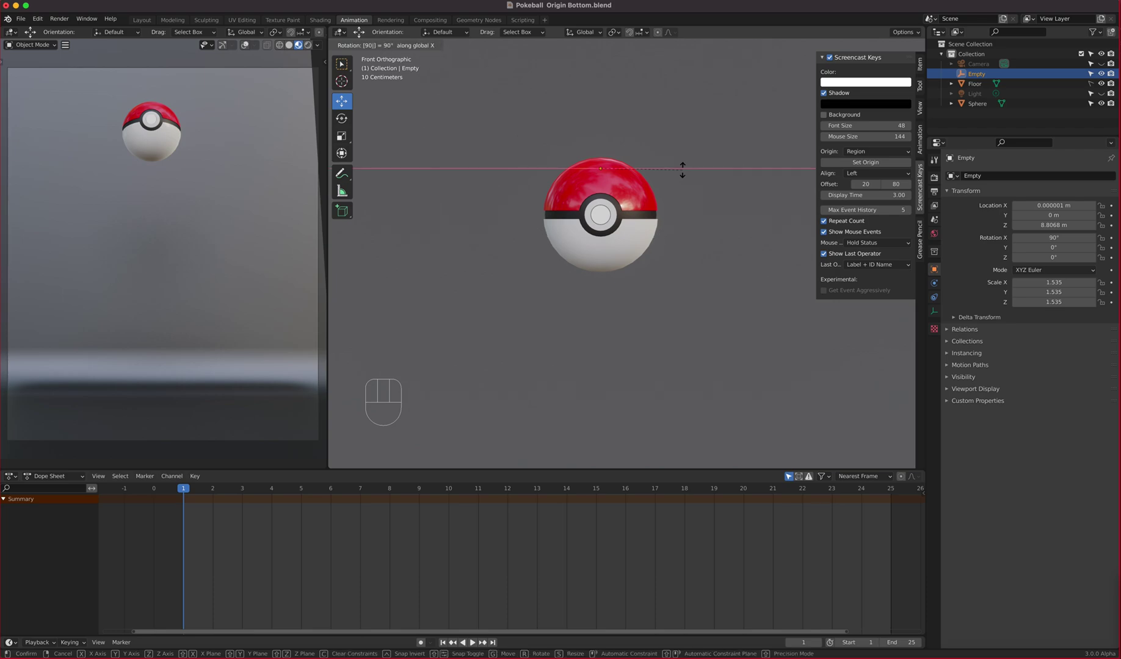
key("Return")
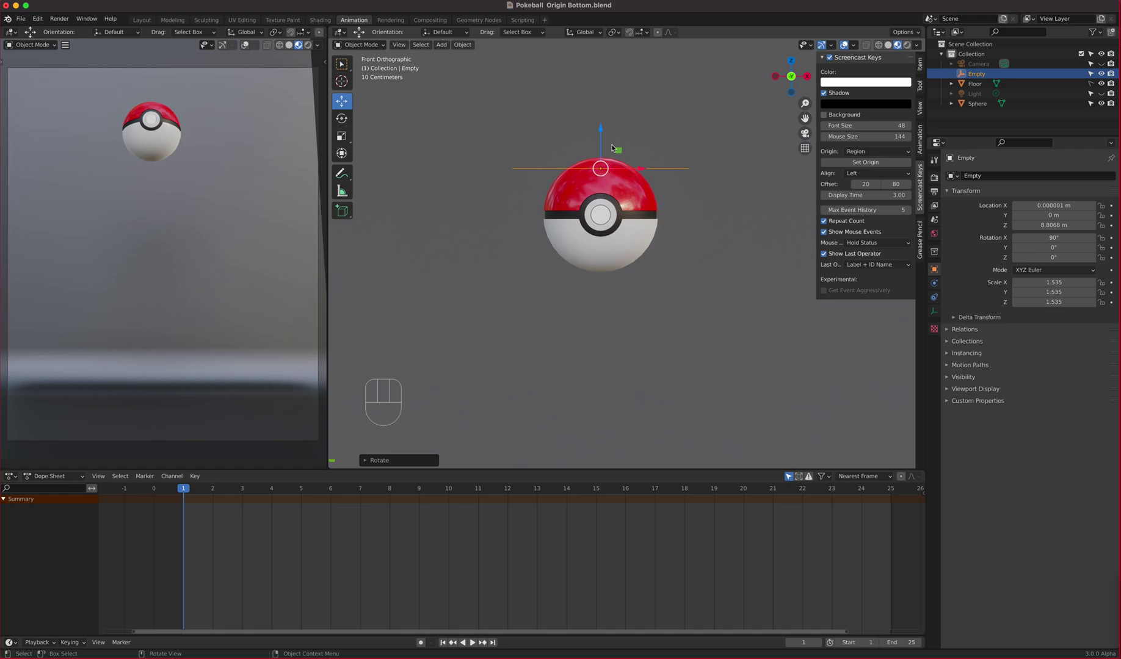
- Lower the empty along Z to the ball's base at Z 7.0011 m, then view in perspective
left_click_drag(601, 129, 616, 235)
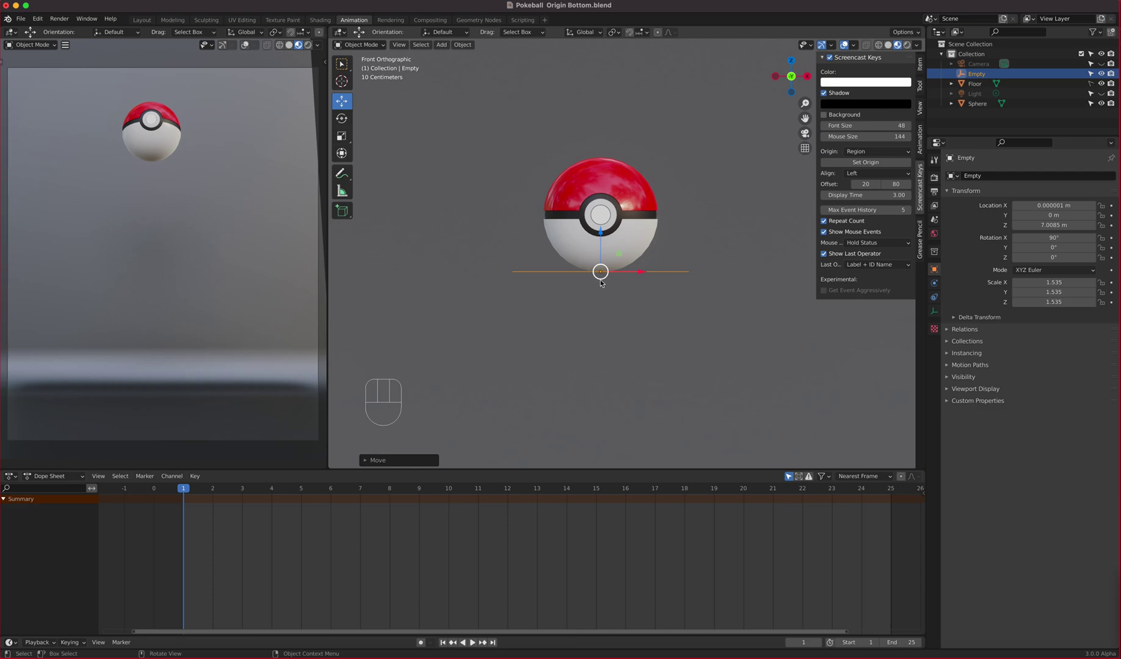
scroll(601, 282, "up", 10)
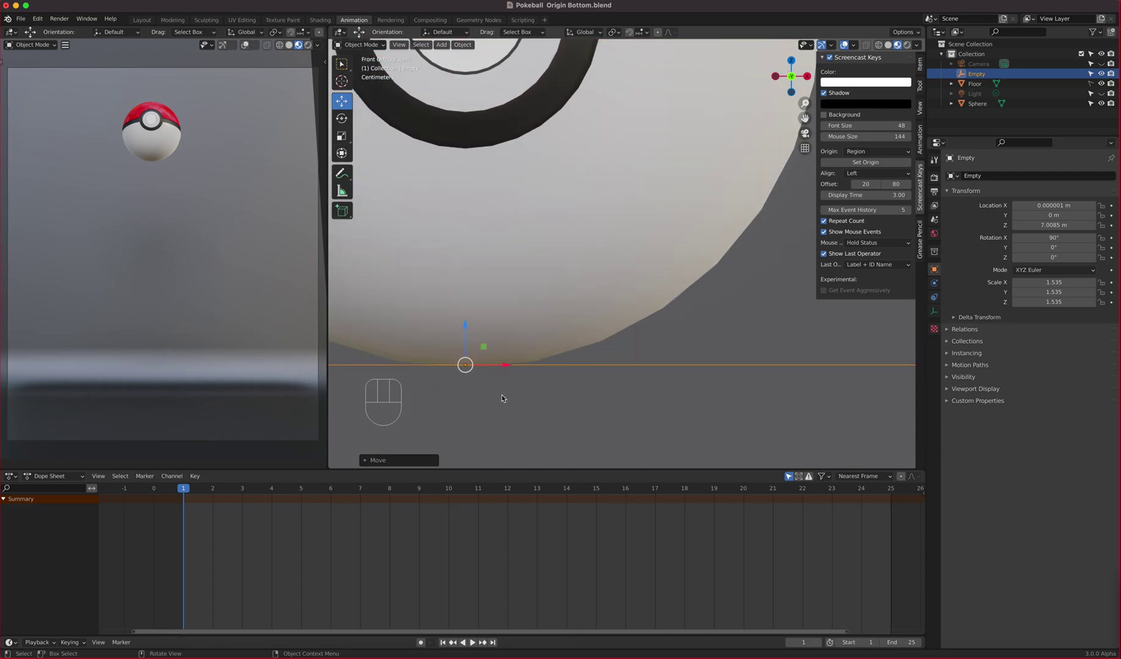
middle_click_drag(501, 398, 714, 305, "shift")
scroll(714, 306, "up", 4)
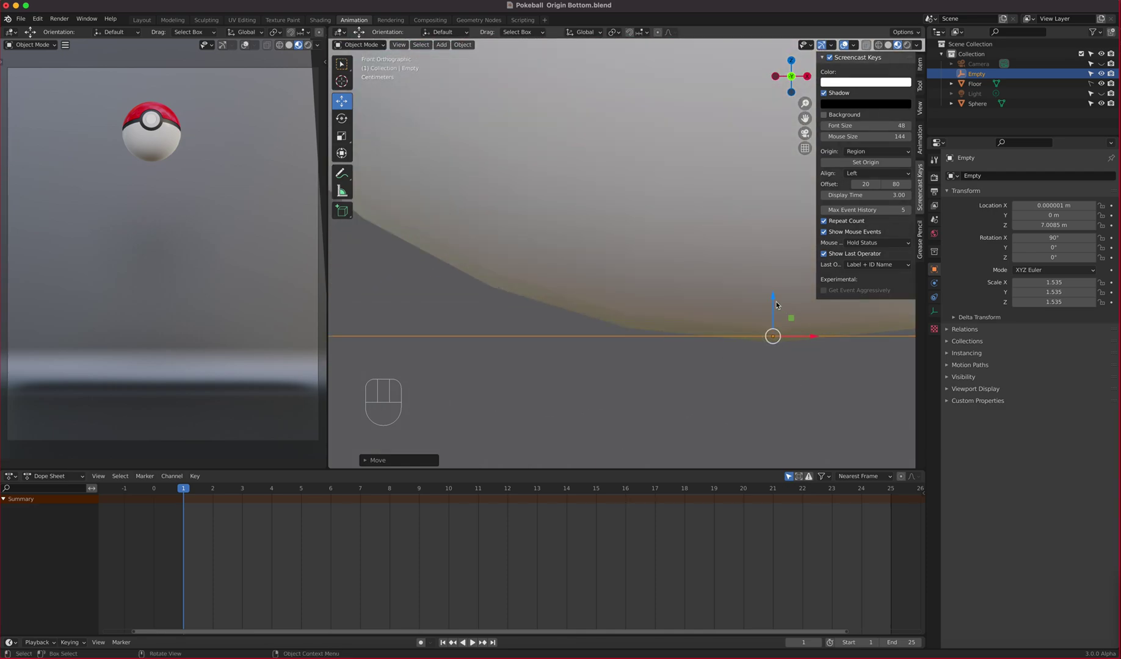
left_click_drag(772, 296, 774, 302)
scroll(652, 329, "down", 8)
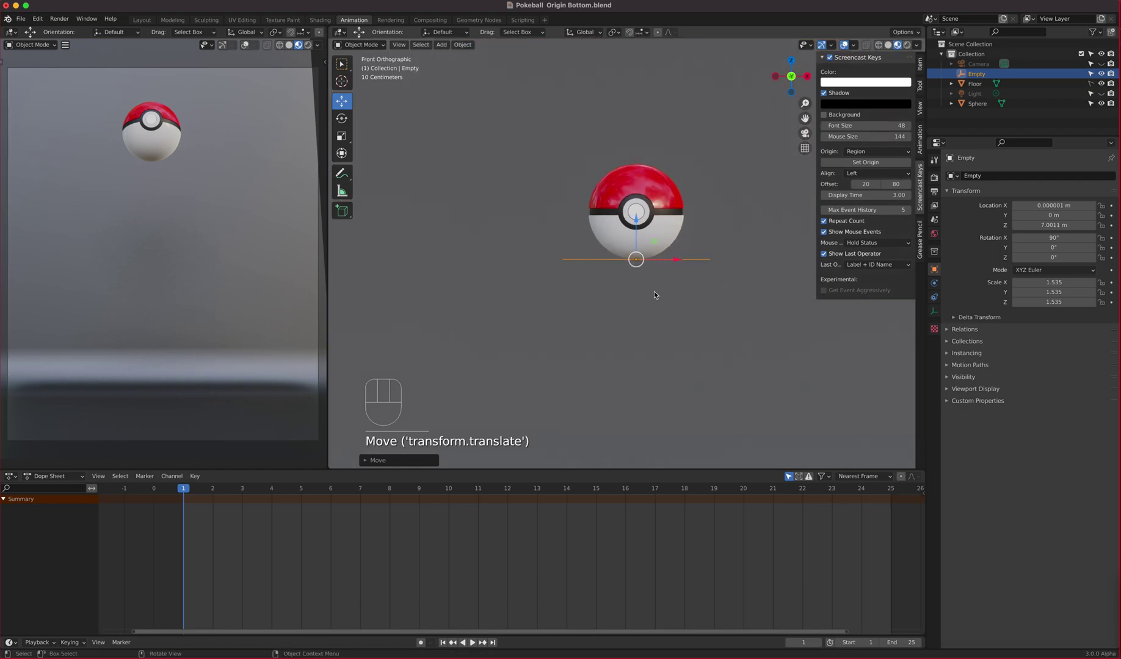
middle_click_drag(603, 259, 693, 292)
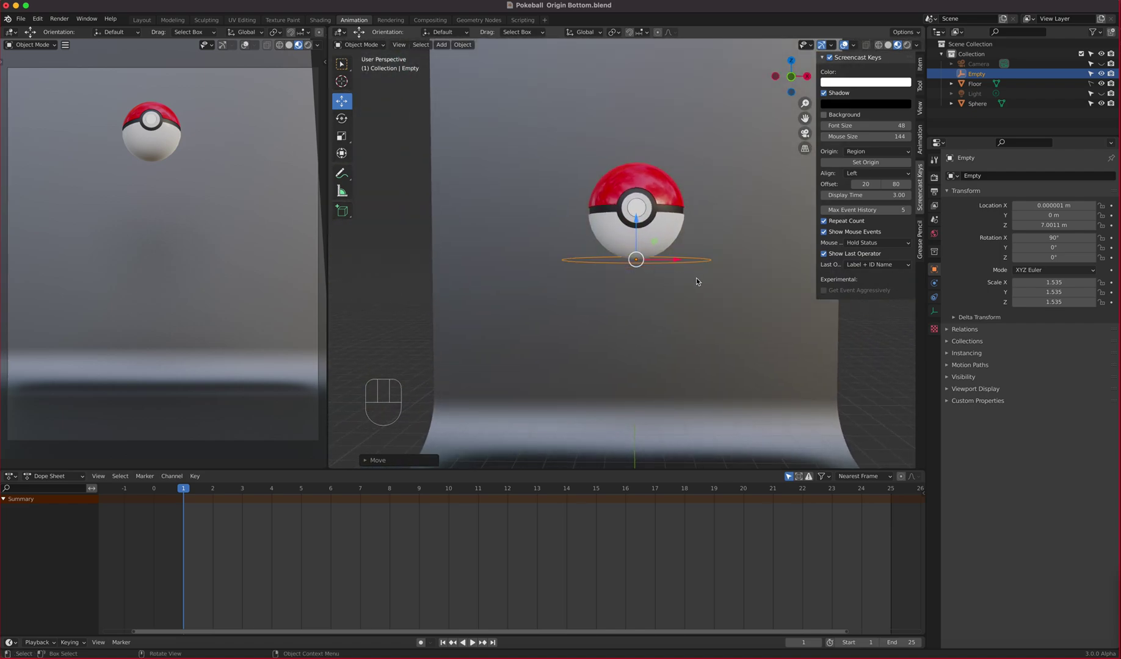
- Rename the Empty to Pokeball Parent, correcting the 'Partent' typo
double_click(976, 74)
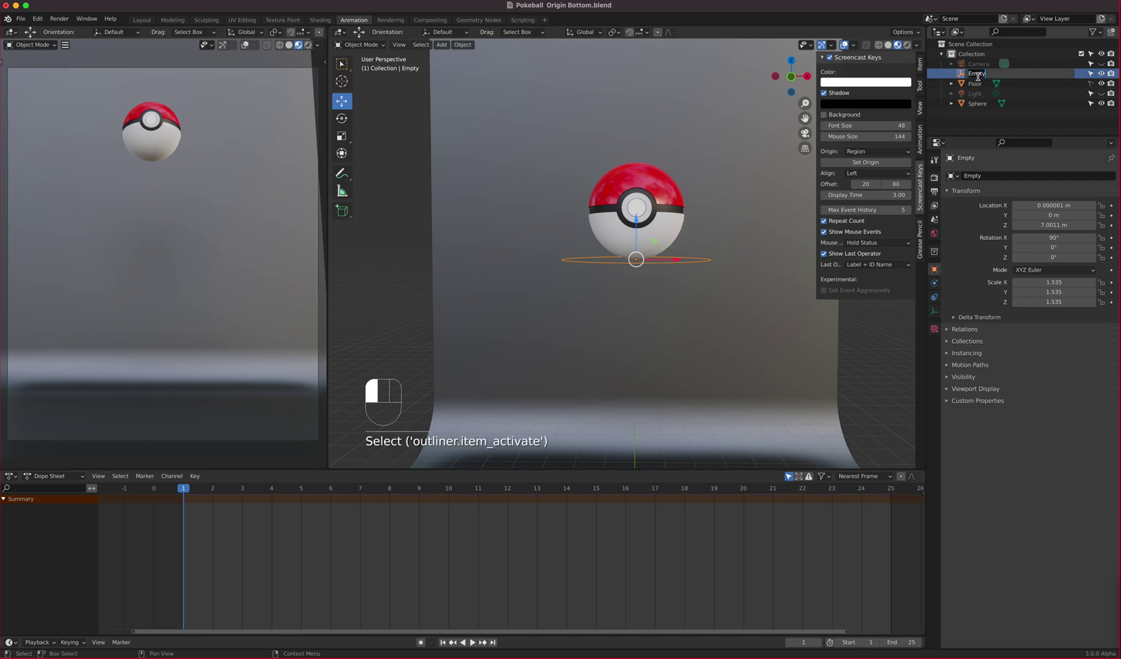
key("shift")
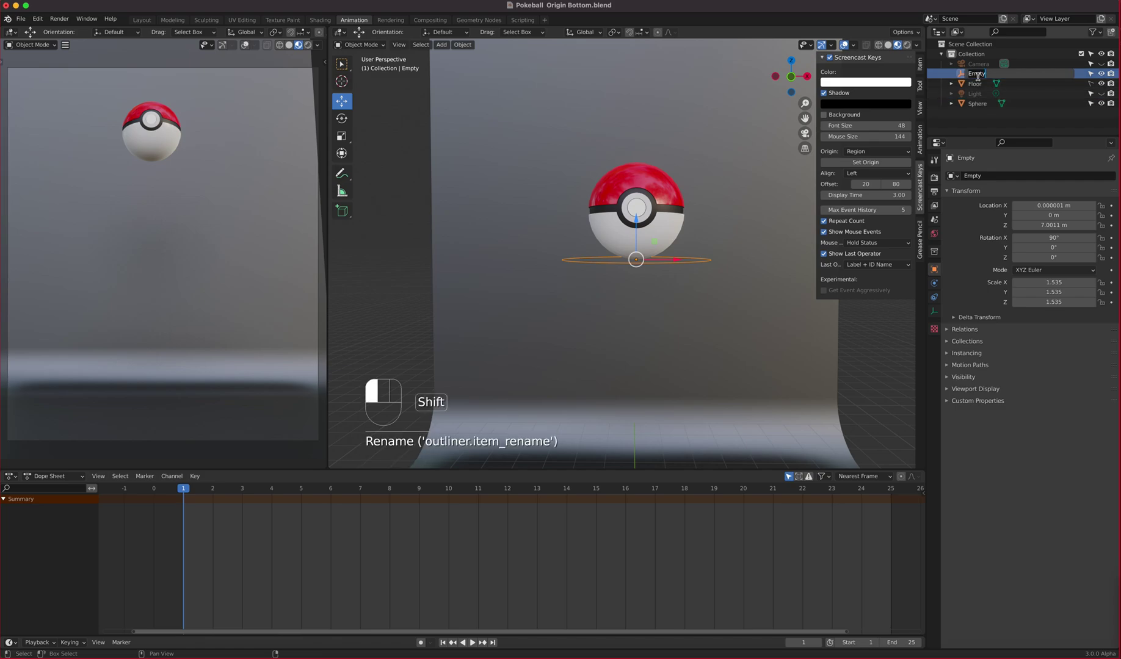
type("Pokeb")
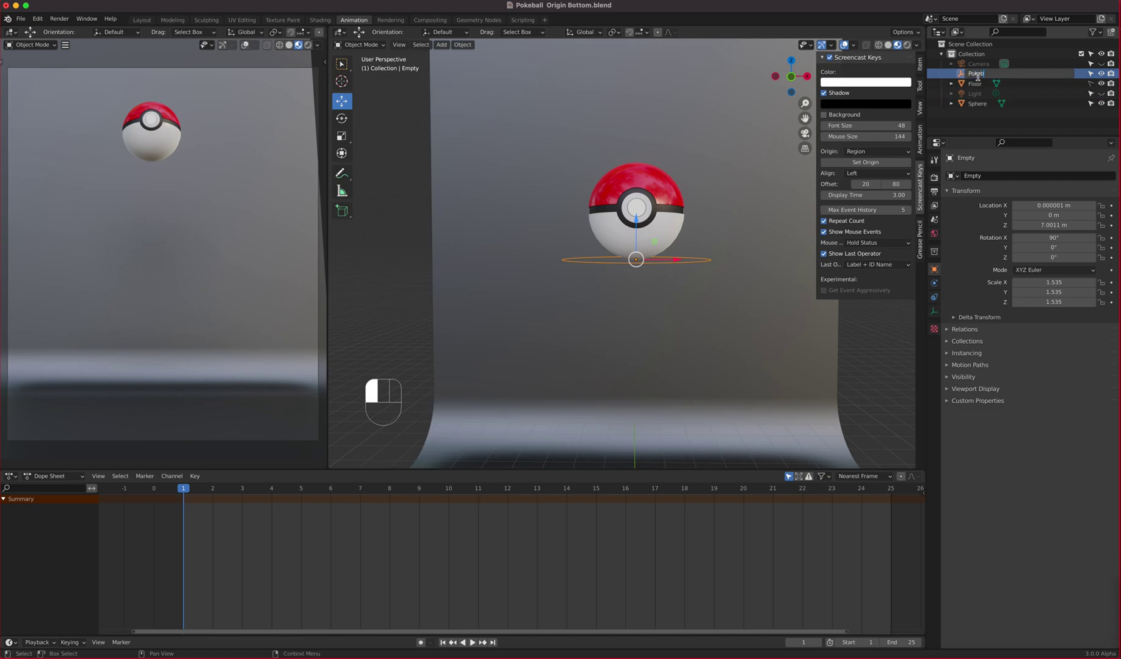
type("all Partent")
key("Return")
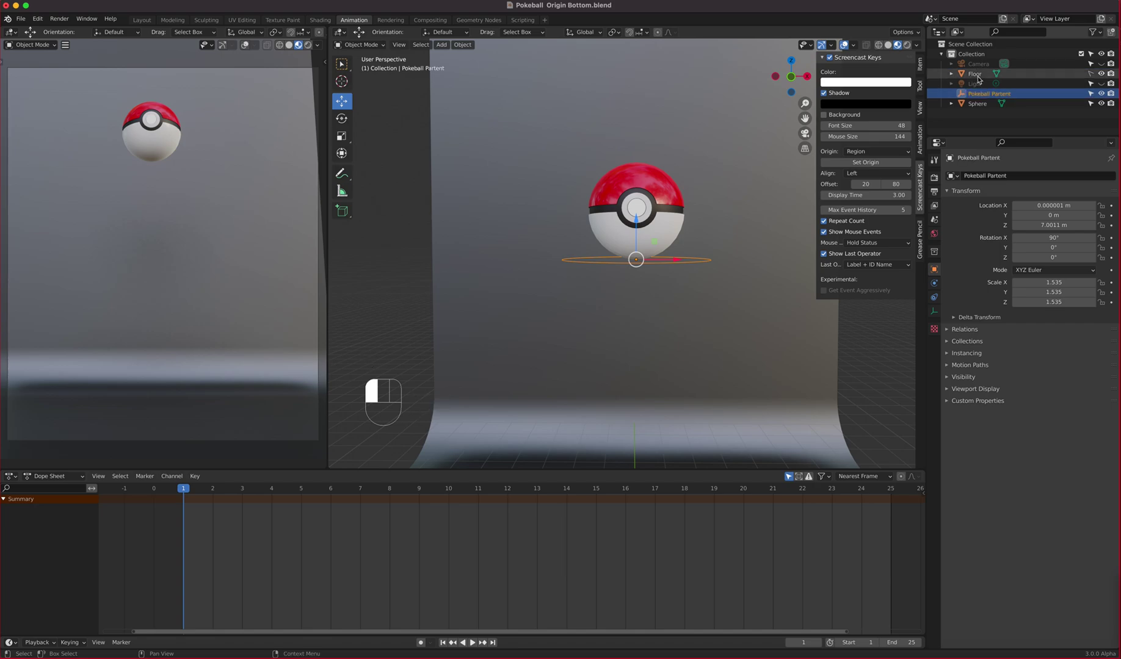
double_click(1002, 93)
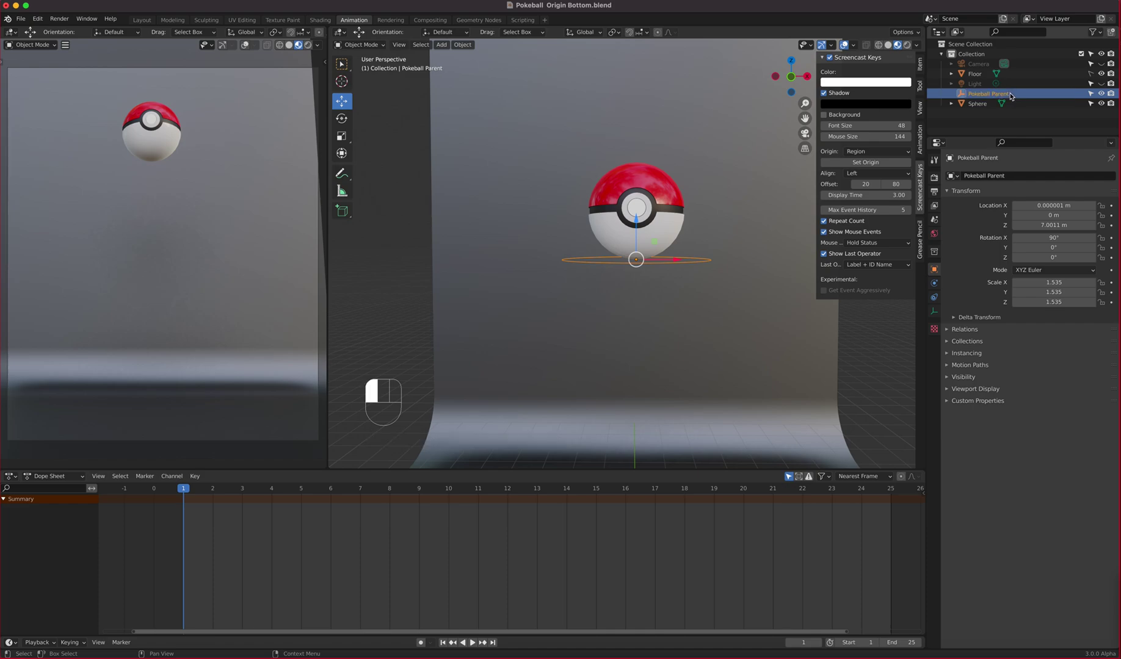
key("Return")
- Rename the Sphere to Pokeball Child
left_click(977, 103)
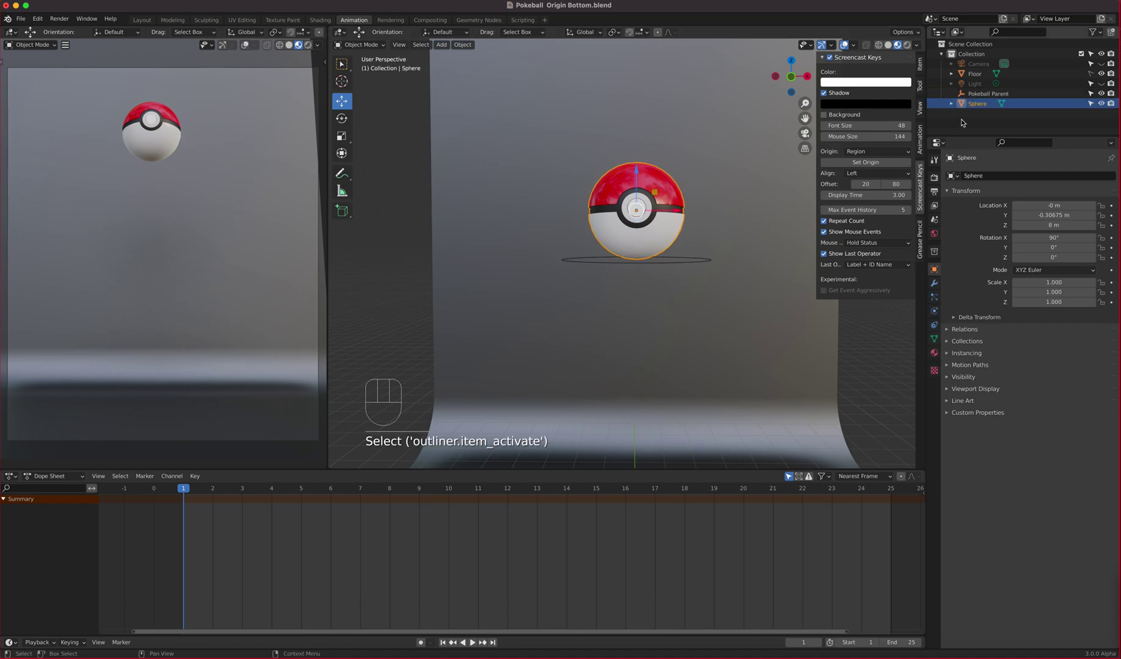
double_click(986, 104)
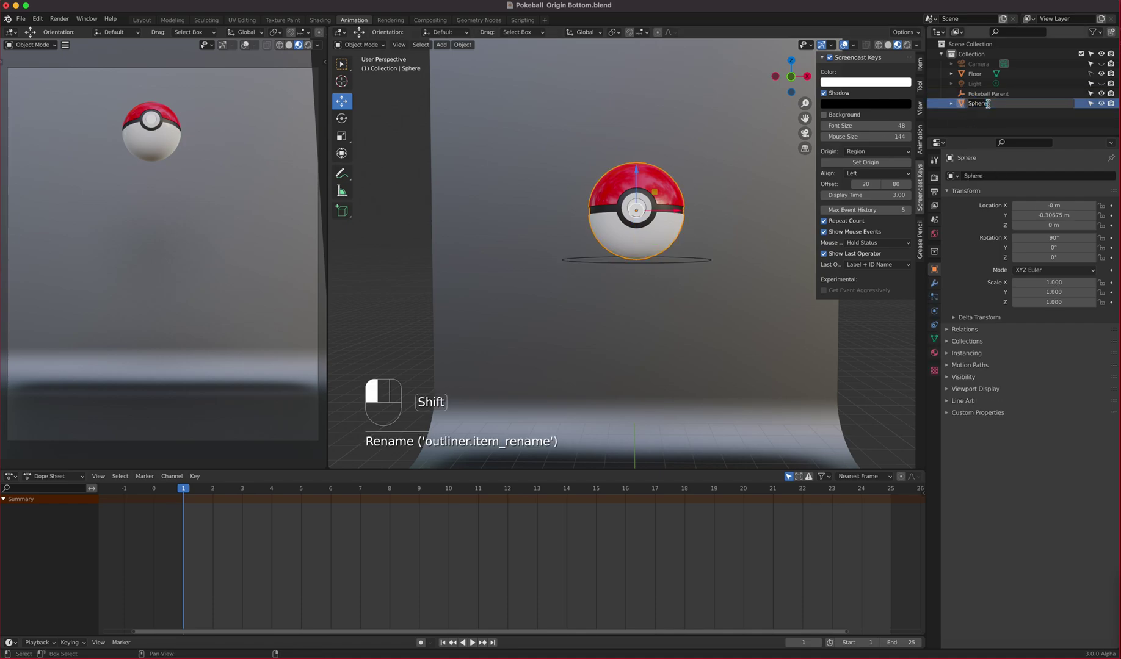
type("Pokeball")
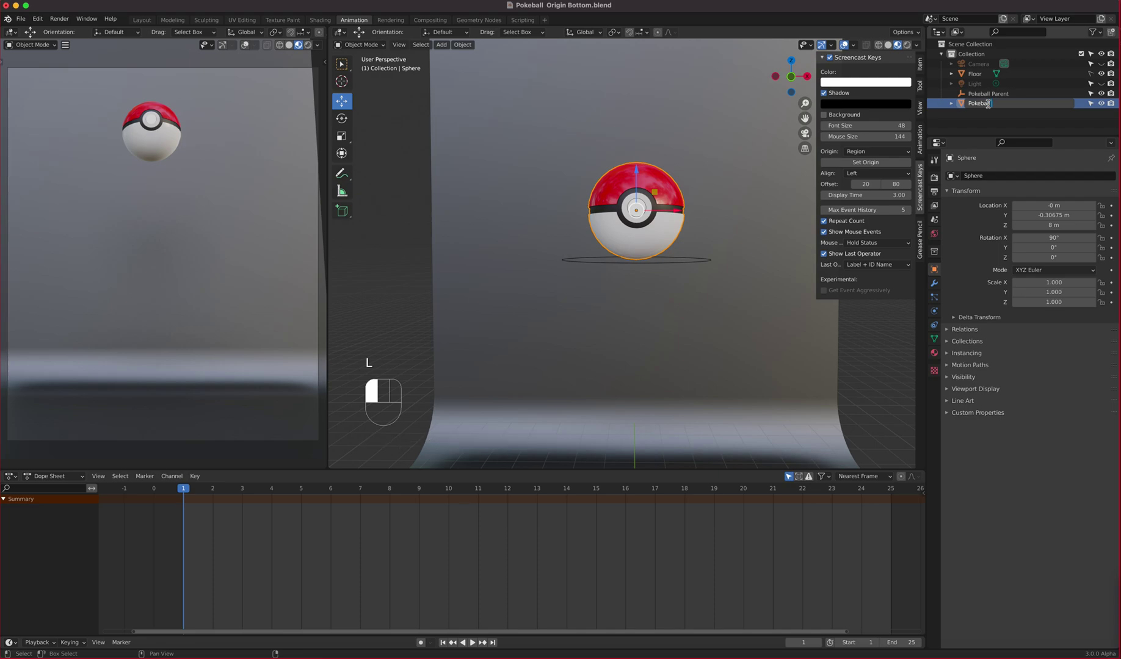
type(" Child")
key("Return")
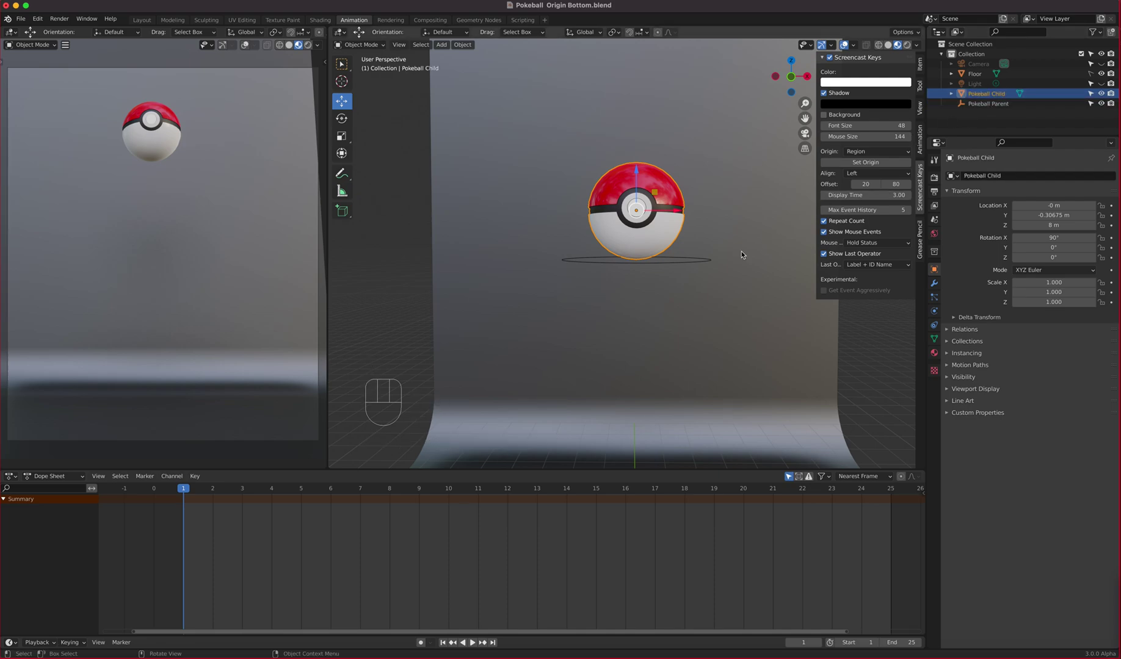
- Try dragging Pokeball Child under Pokeball Parent in the Outliner, then select the ball
left_click(708, 260)
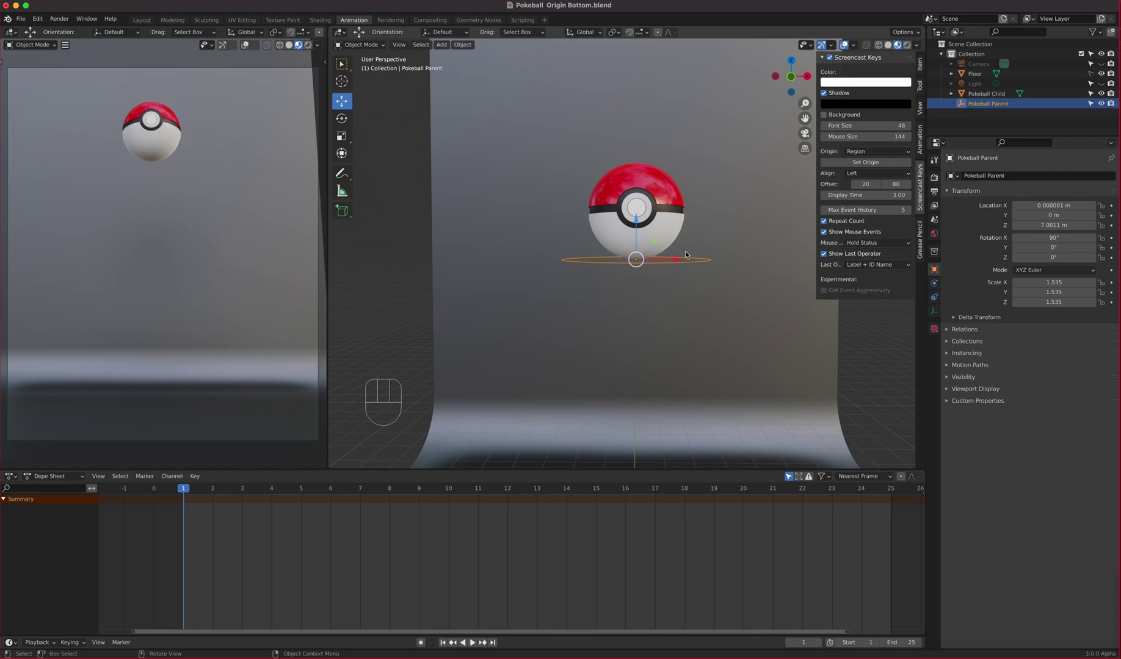
left_click(987, 94)
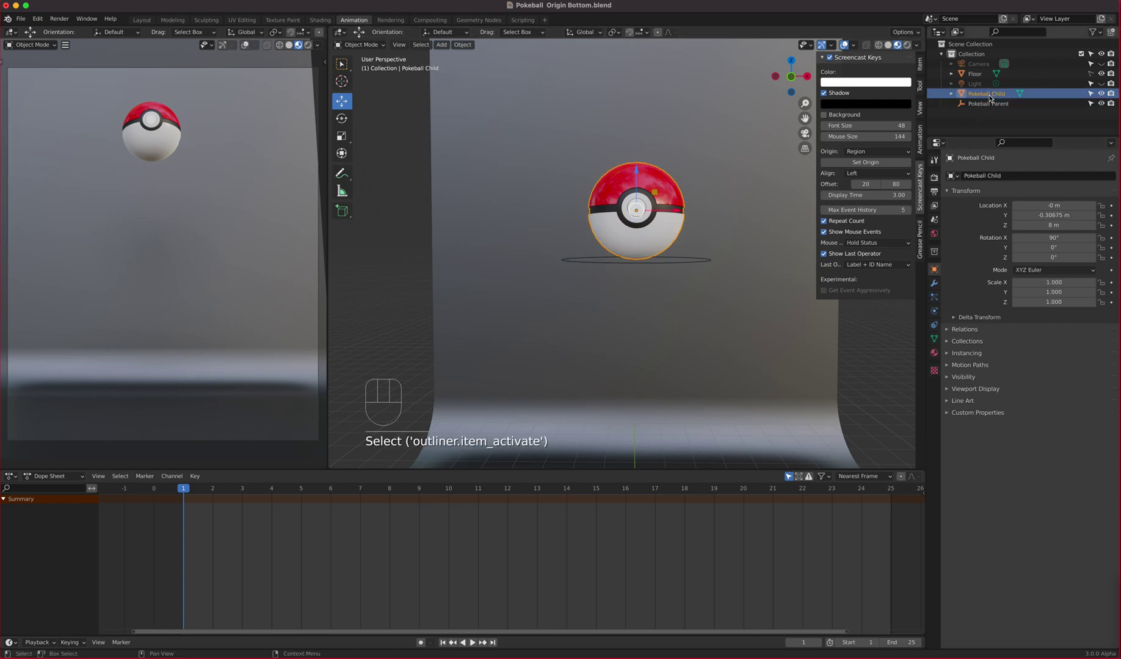
left_click_drag(987, 94, 987, 106)
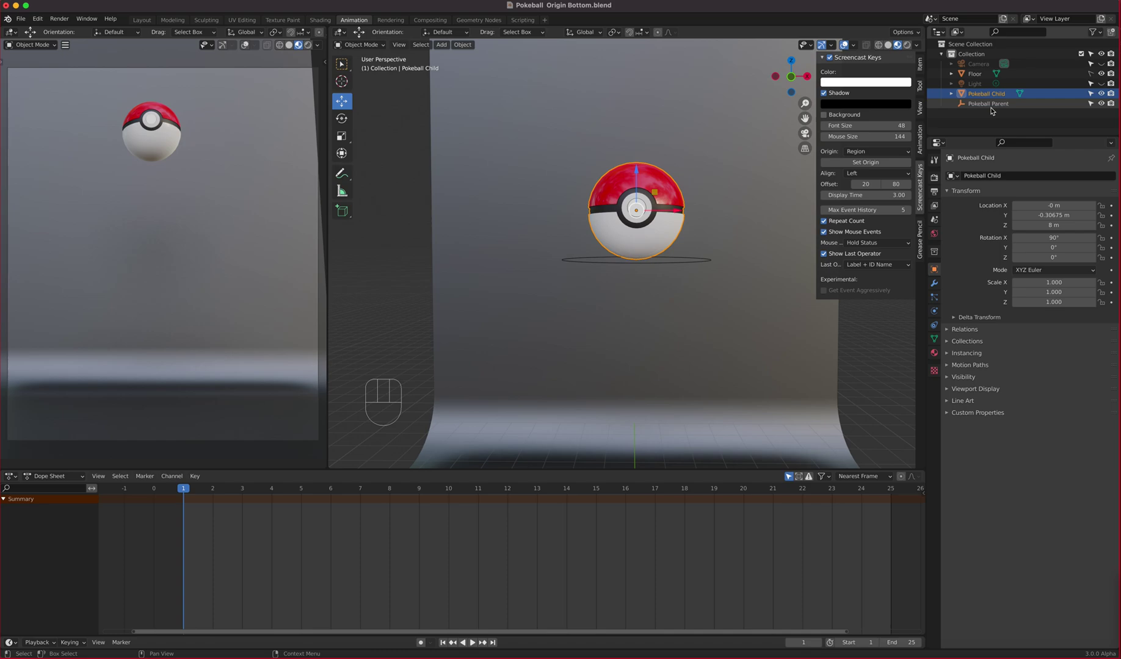
left_click(663, 246)
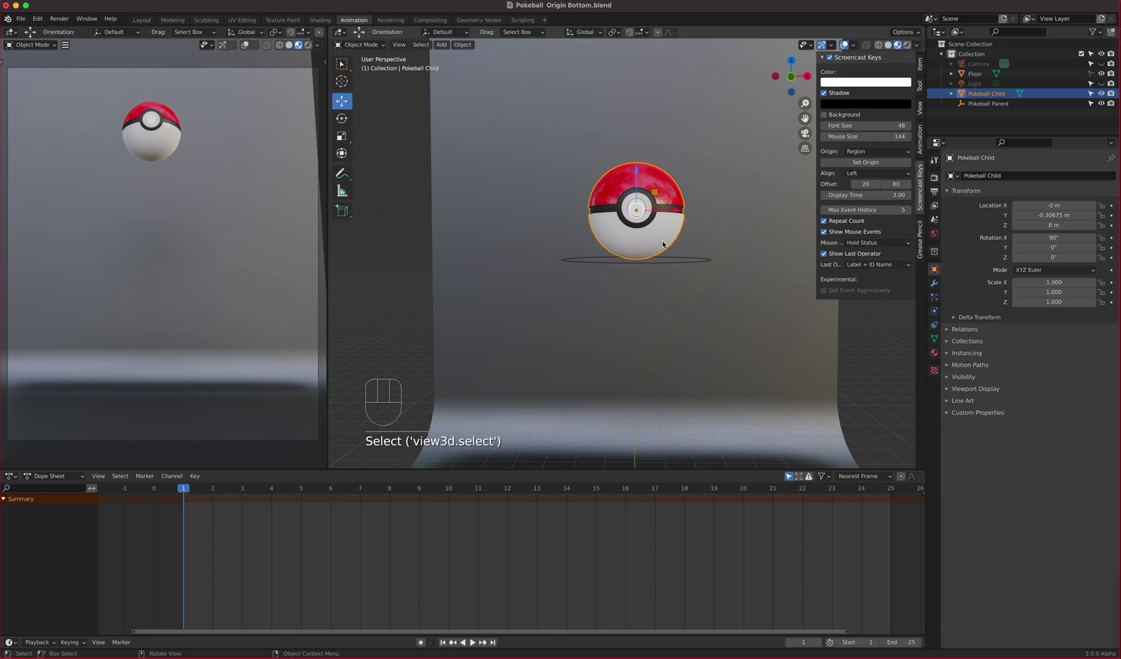
- Parent Pokeball Child to Pokeball Parent using Ctrl+P > Object
left_click(685, 263, "shift")
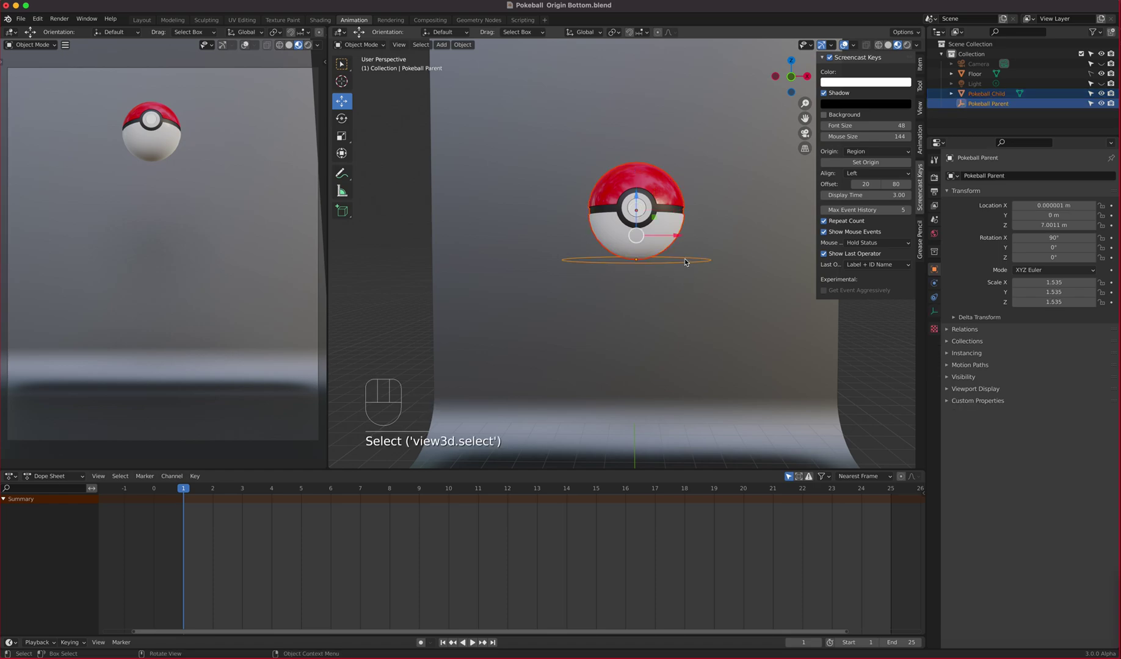
key("ctrl+p")
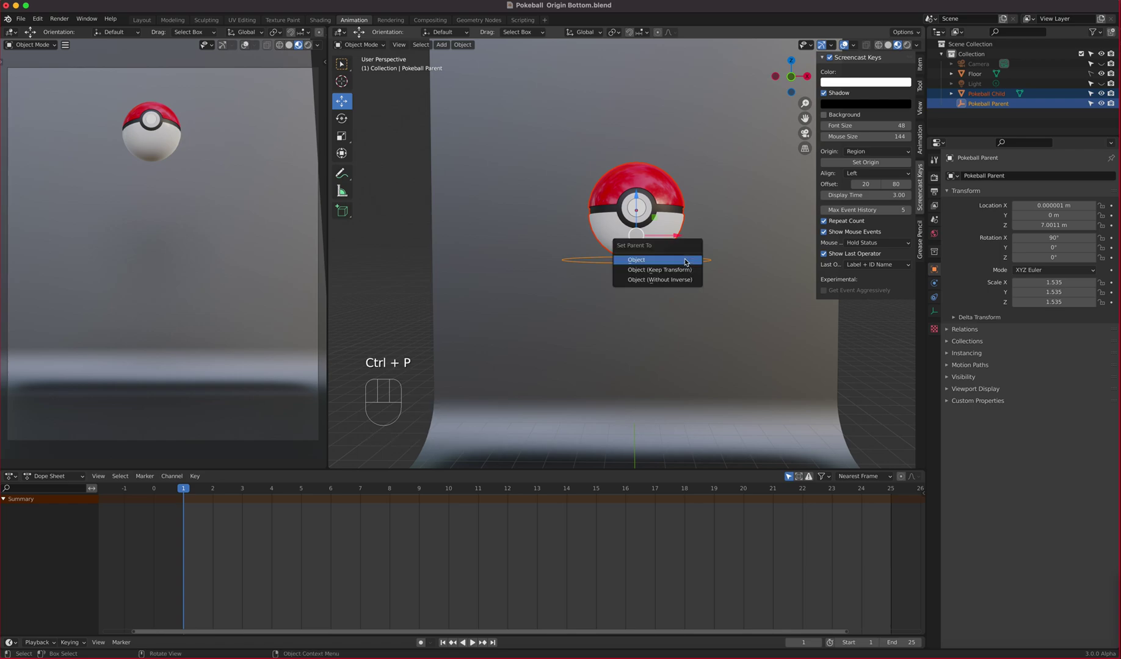
left_click(685, 261)
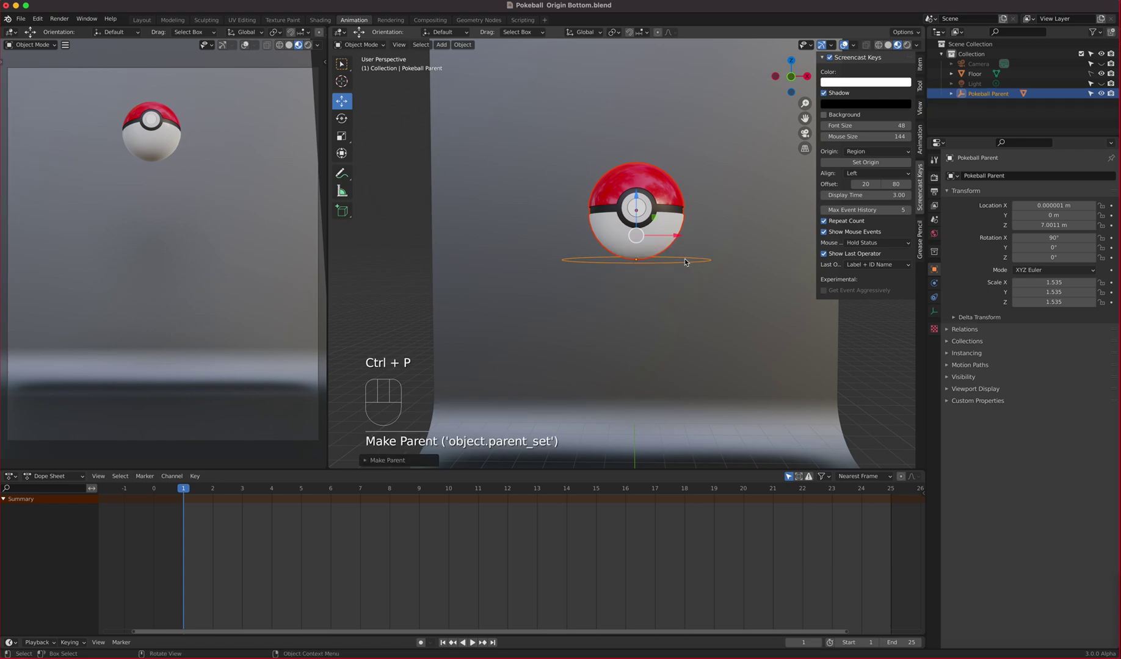
- Test-move the parent, check the hierarchy in the Outliner, then undo the parenting
left_click(695, 261)
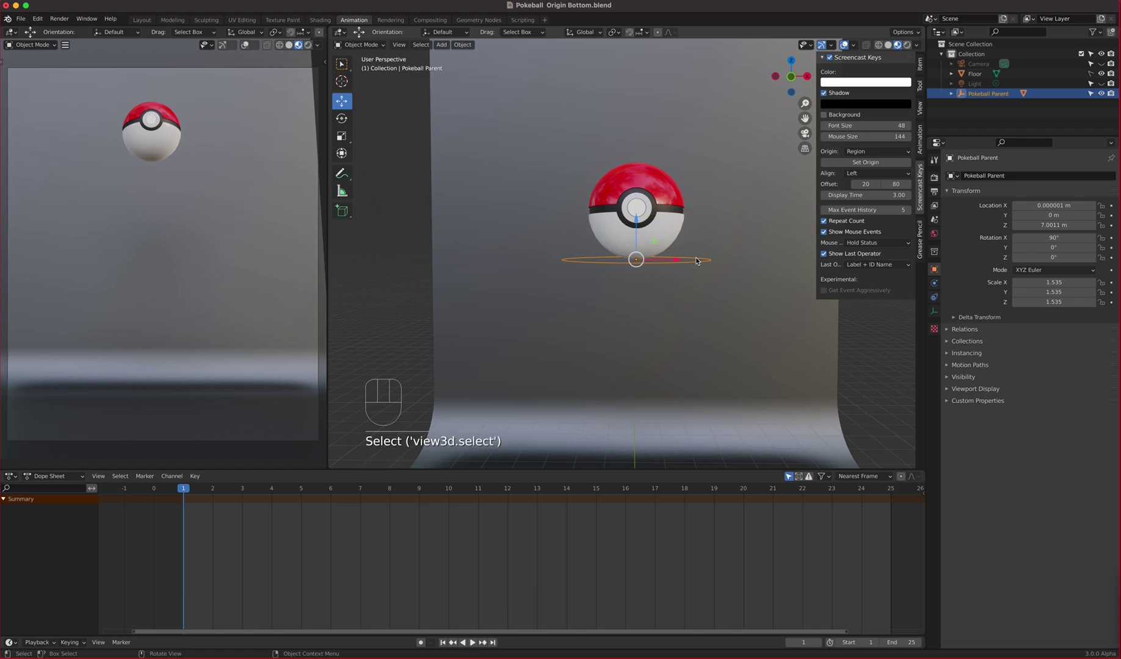
key("g")
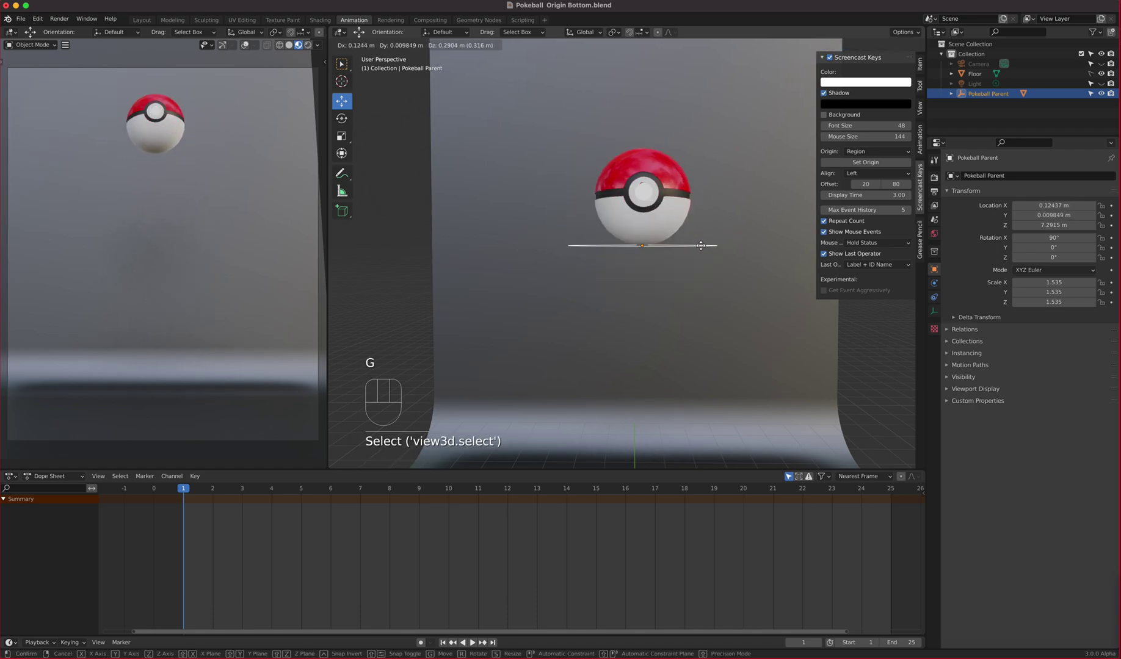
right_click(701, 249)
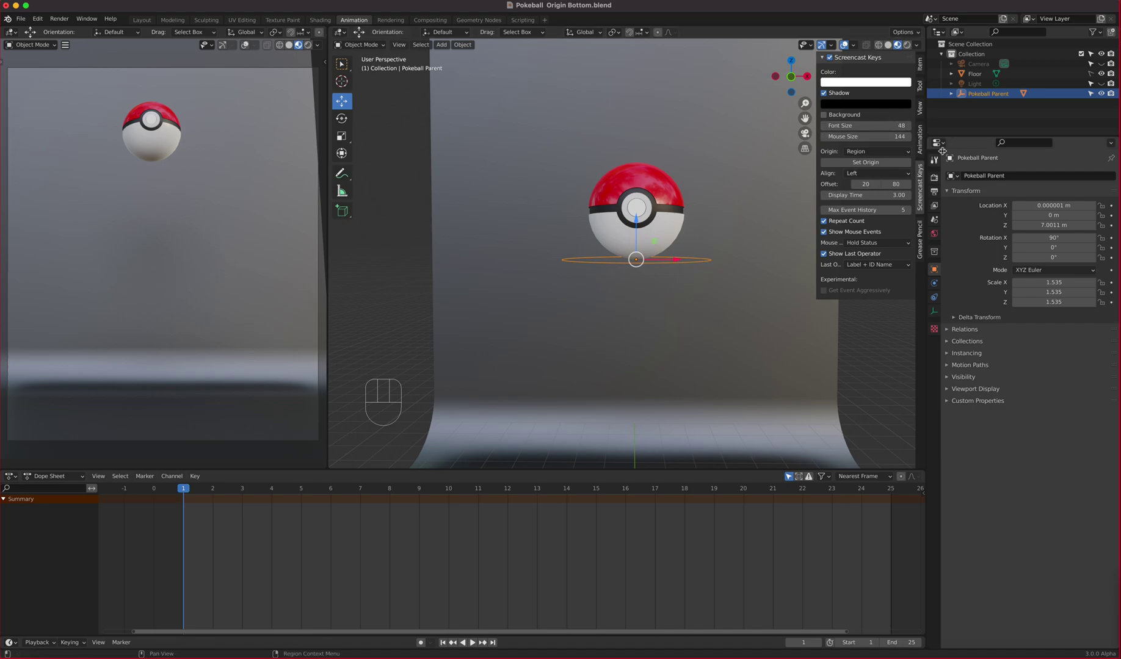
left_click(951, 95)
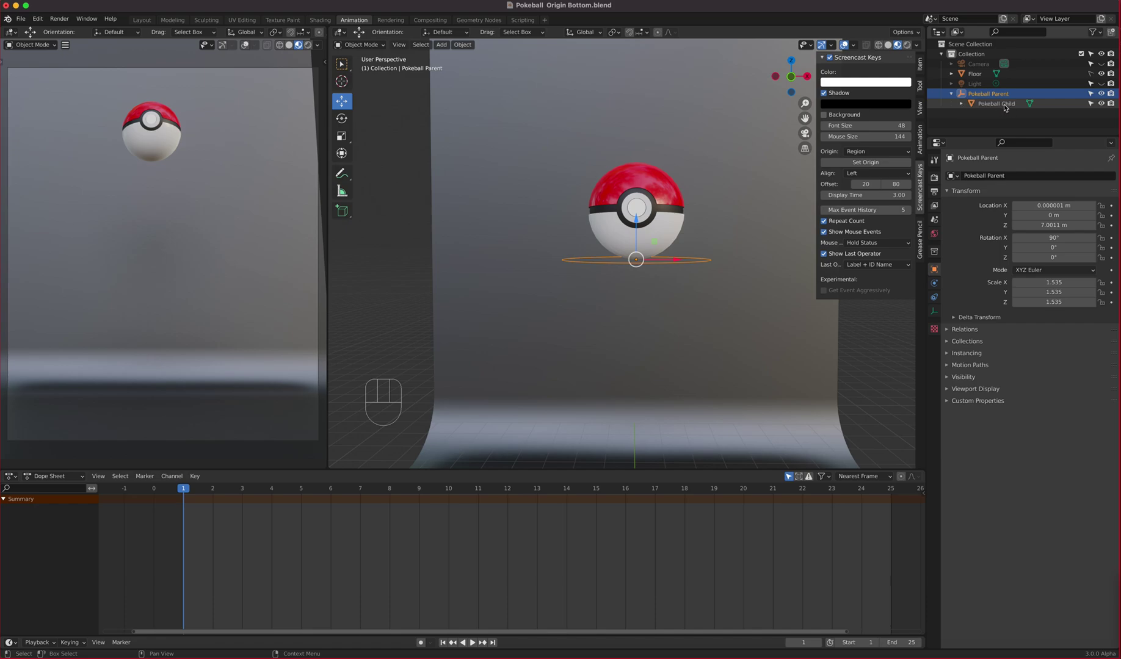
key("super+z")
key("super+z")
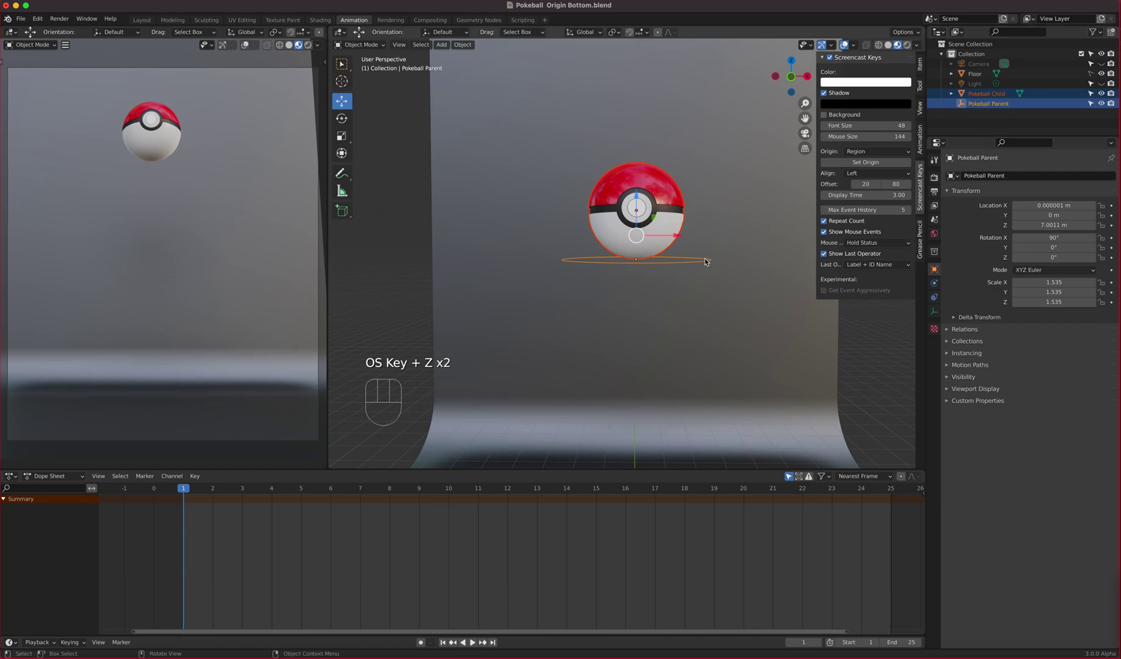
- Select Pokeball Child and Shift-add Pokeball Parent so the ring is active
left_click(663, 224)
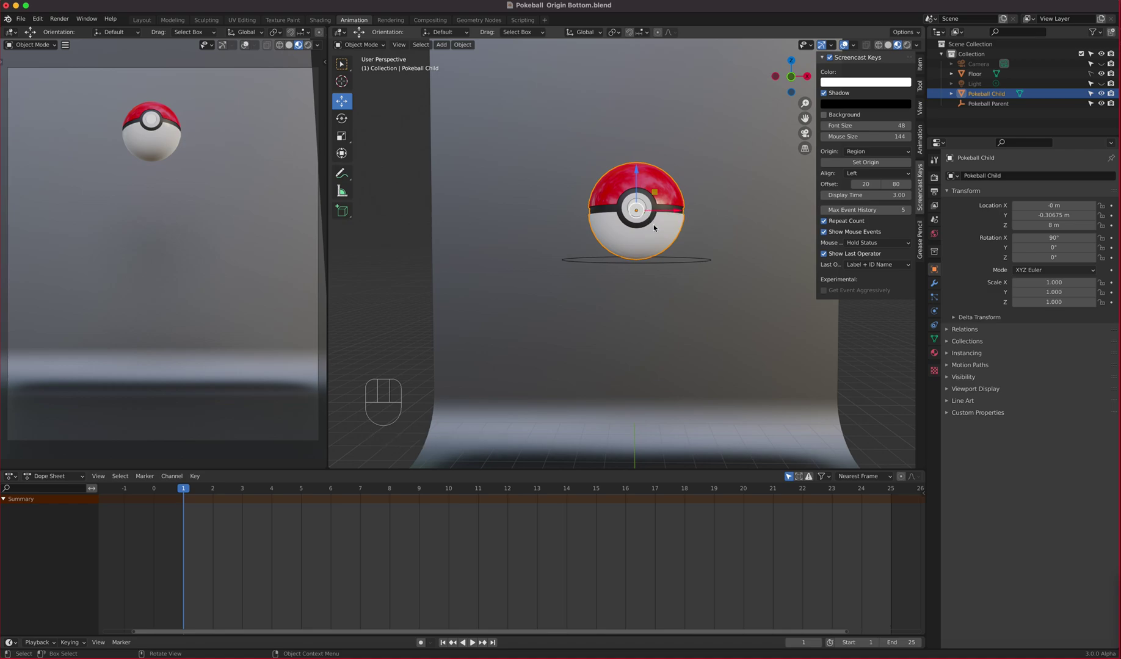
key("shift")
left_click(692, 262, "shift")
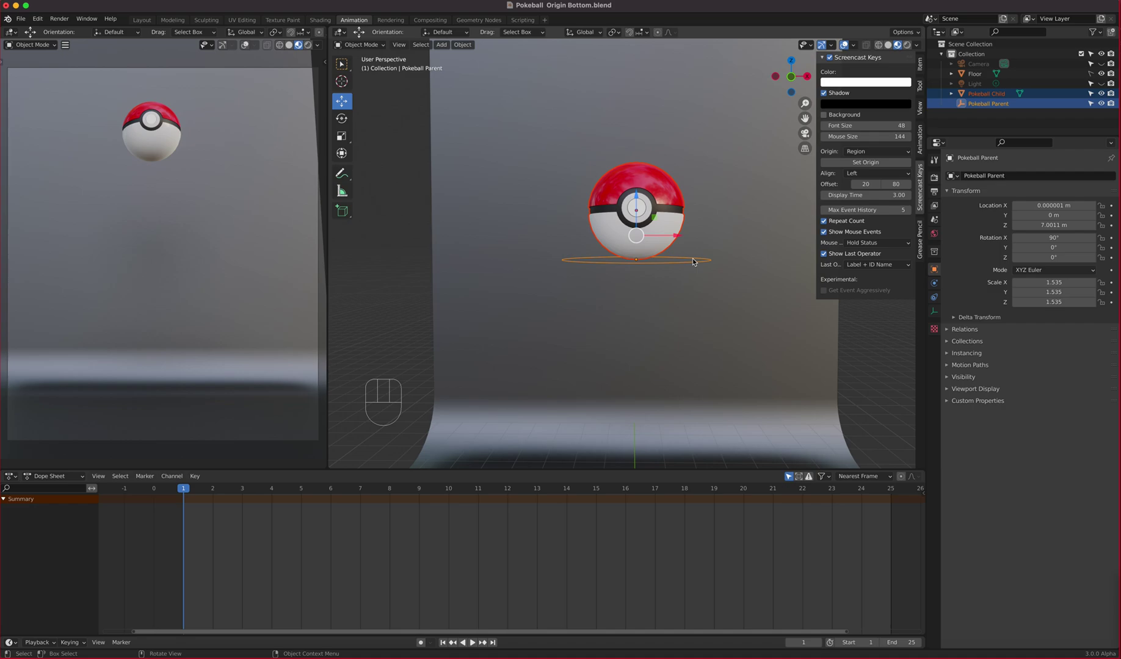
left_click(668, 197)
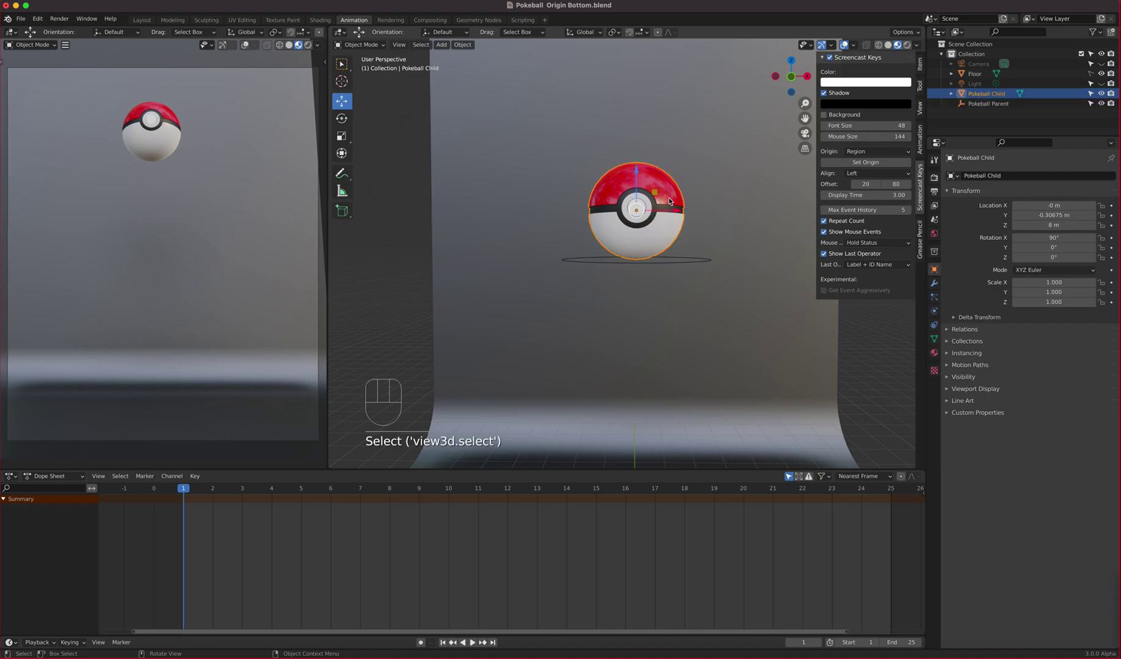
left_click(679, 261, "shift")
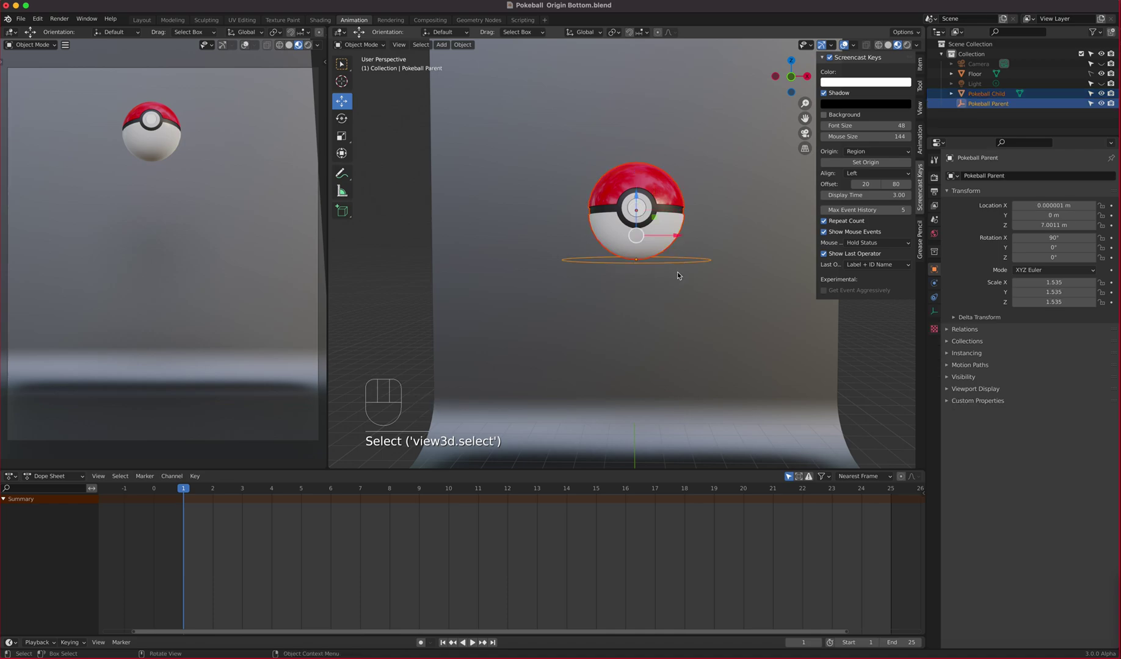
key("shift")
key("shift+p")
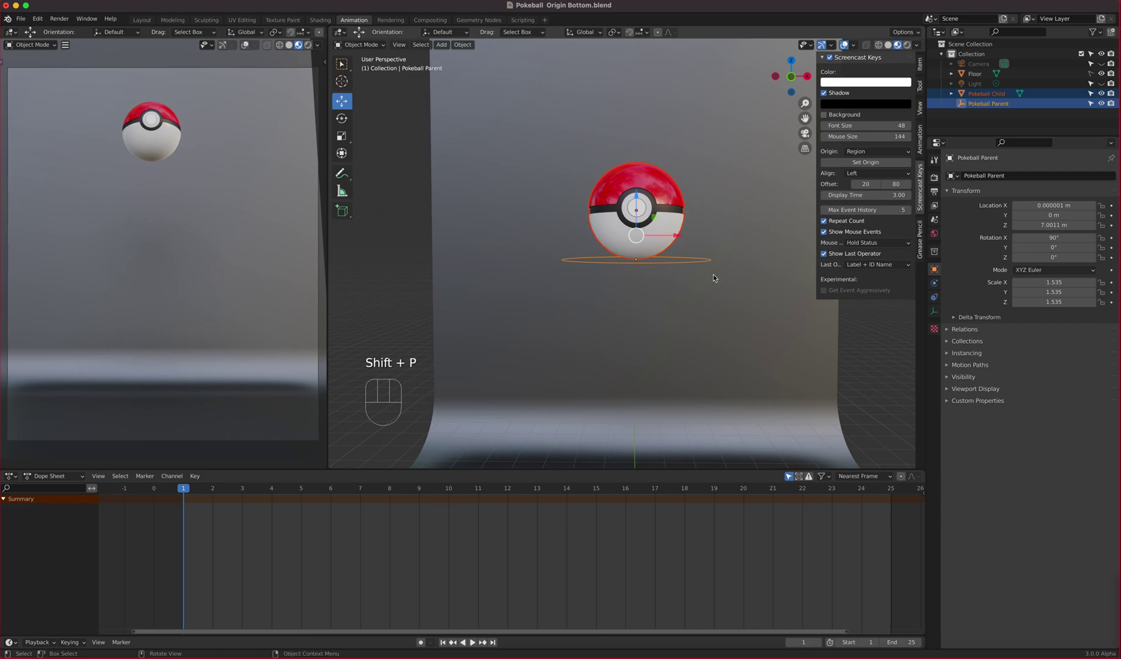
- Deselect all, reselect ball then ring, and parent the ball to the ring with Ctrl+P
left_click(627, 288)
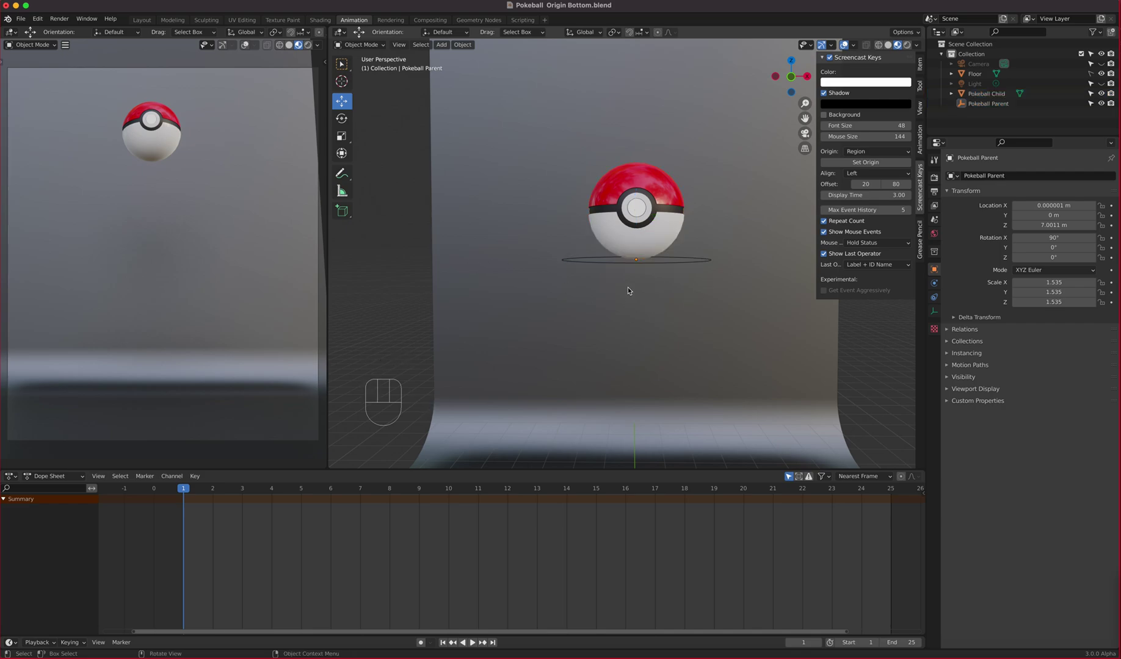
left_click(640, 235)
left_click(660, 259, "shift")
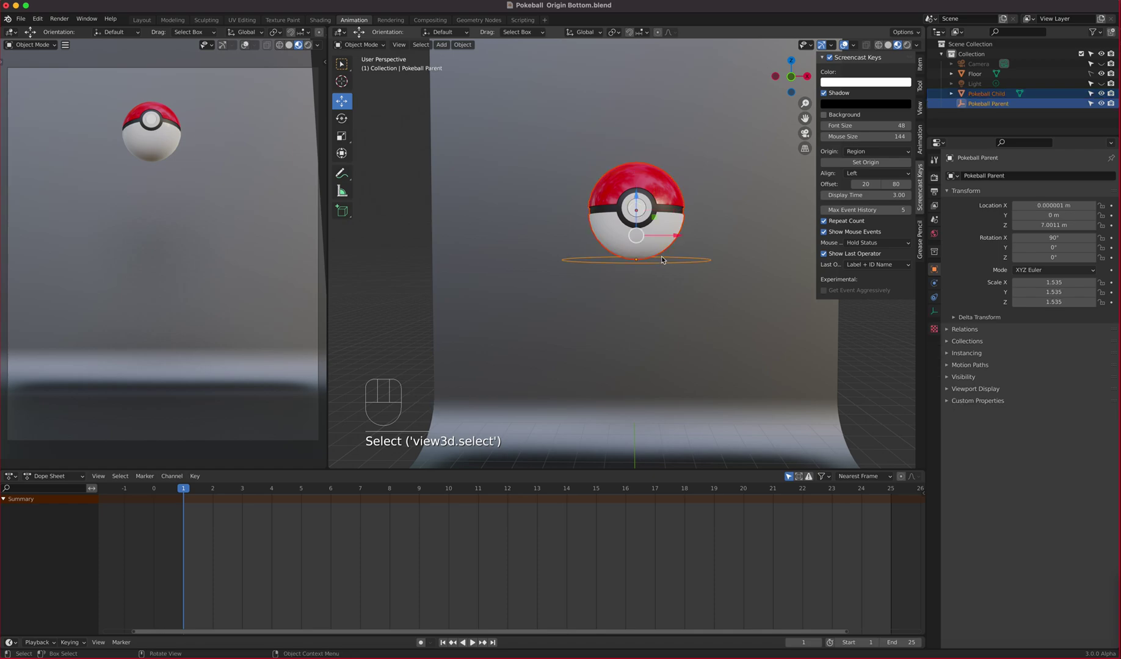
key("shift+p")
key("ctrl+p")
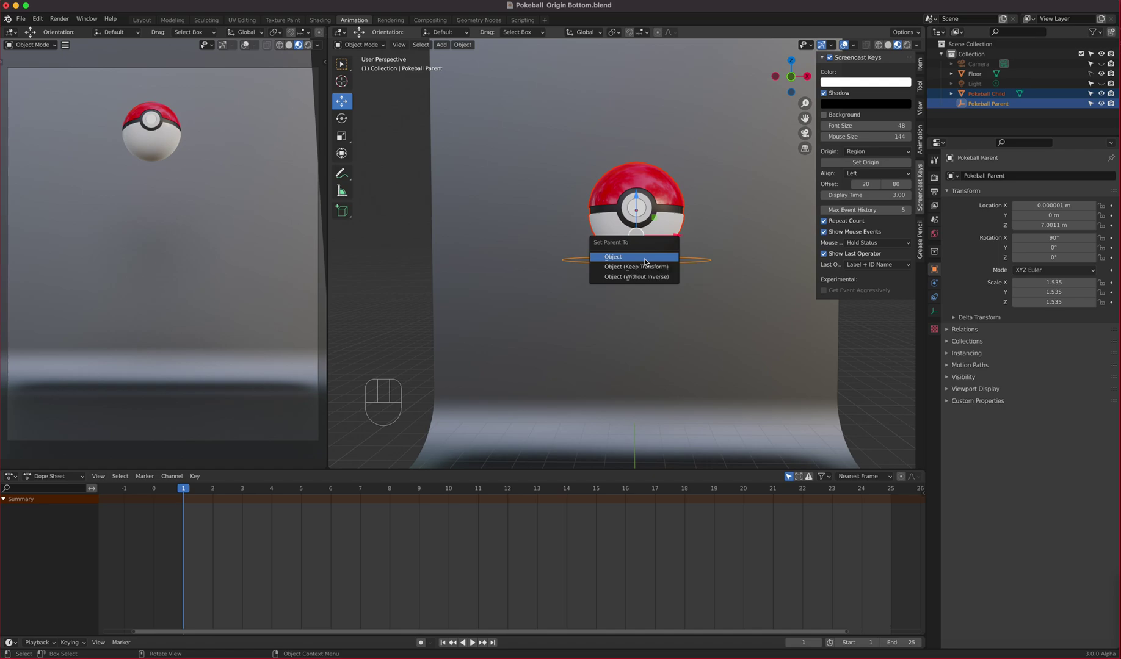
left_click(644, 257)
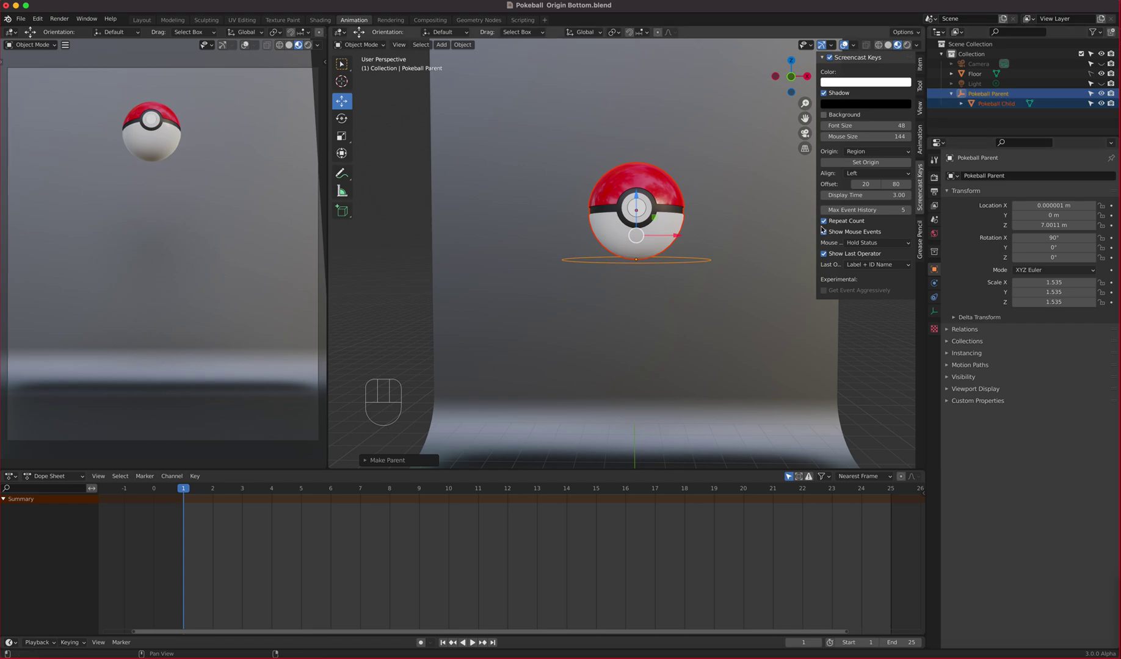
- Test-move the parent ring and then the child ball on Z, cancelling each move
left_click(675, 260)
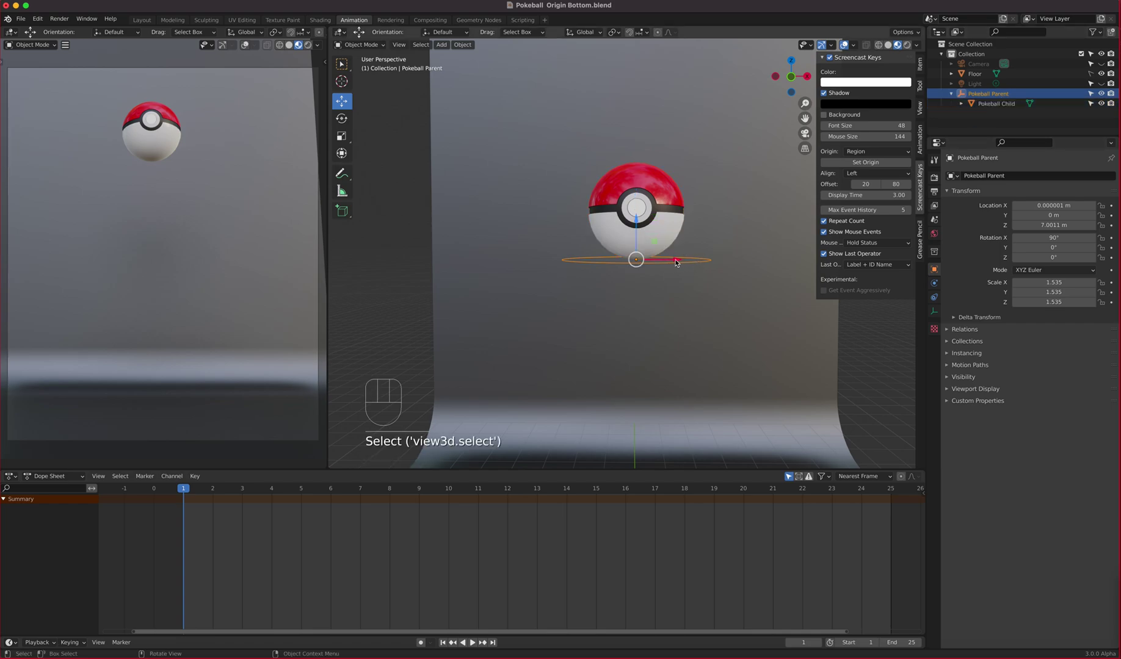
left_click_drag(637, 228, 625, 266)
right_click(625, 246)
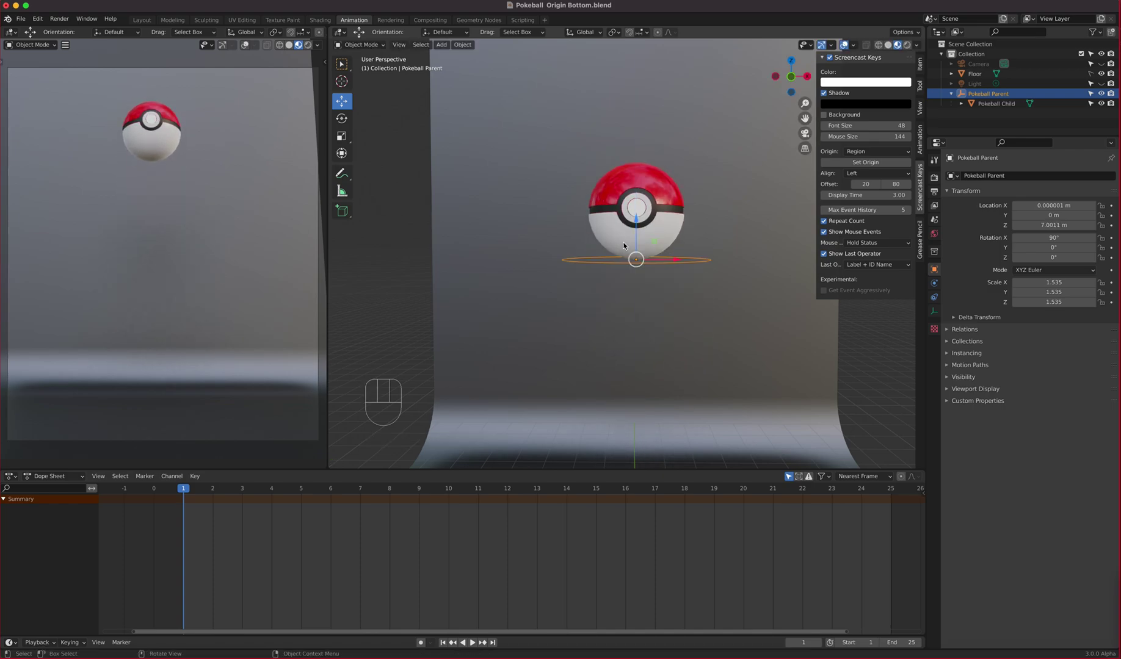
left_click(651, 205)
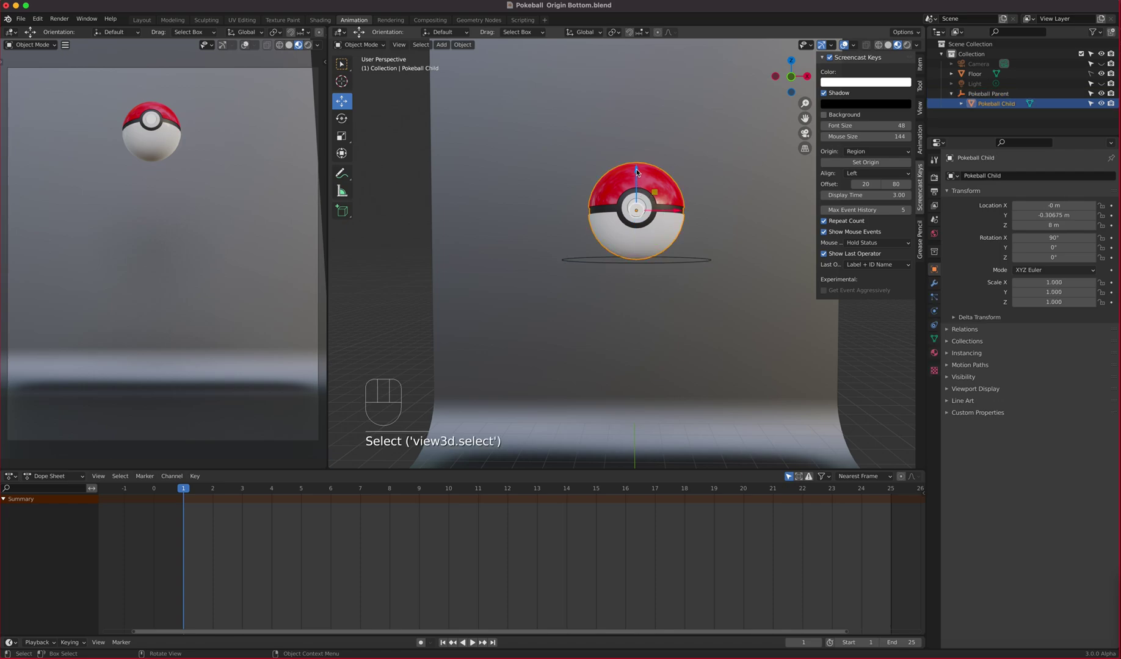
left_click_drag(638, 177, 610, 274)
right_click(610, 274)
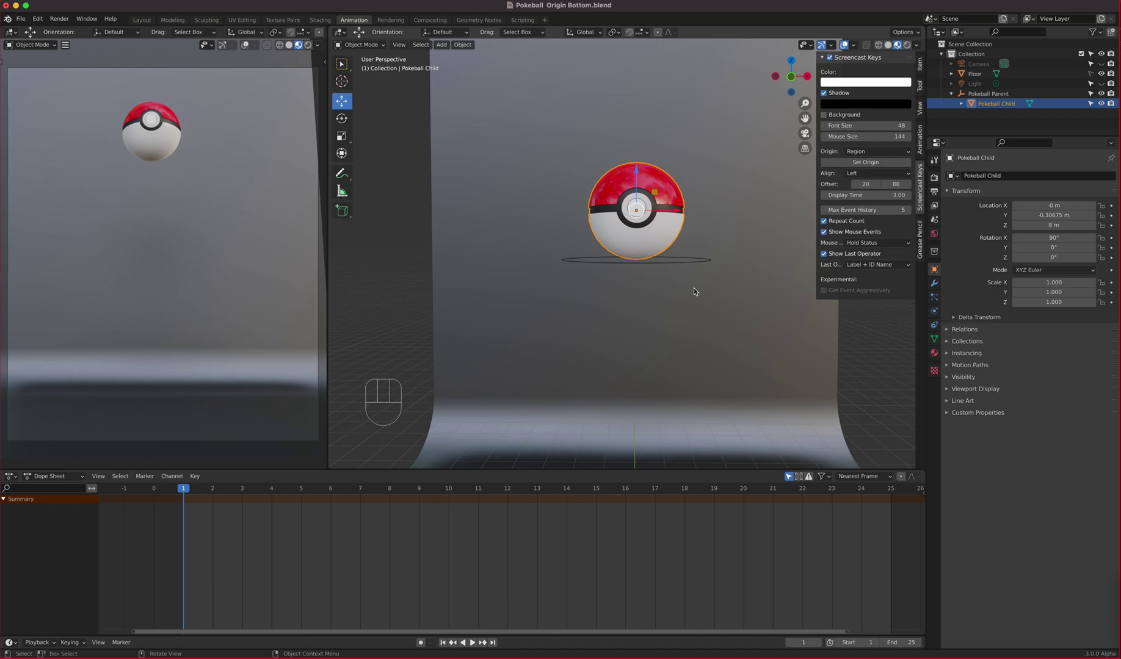
left_click(670, 266)
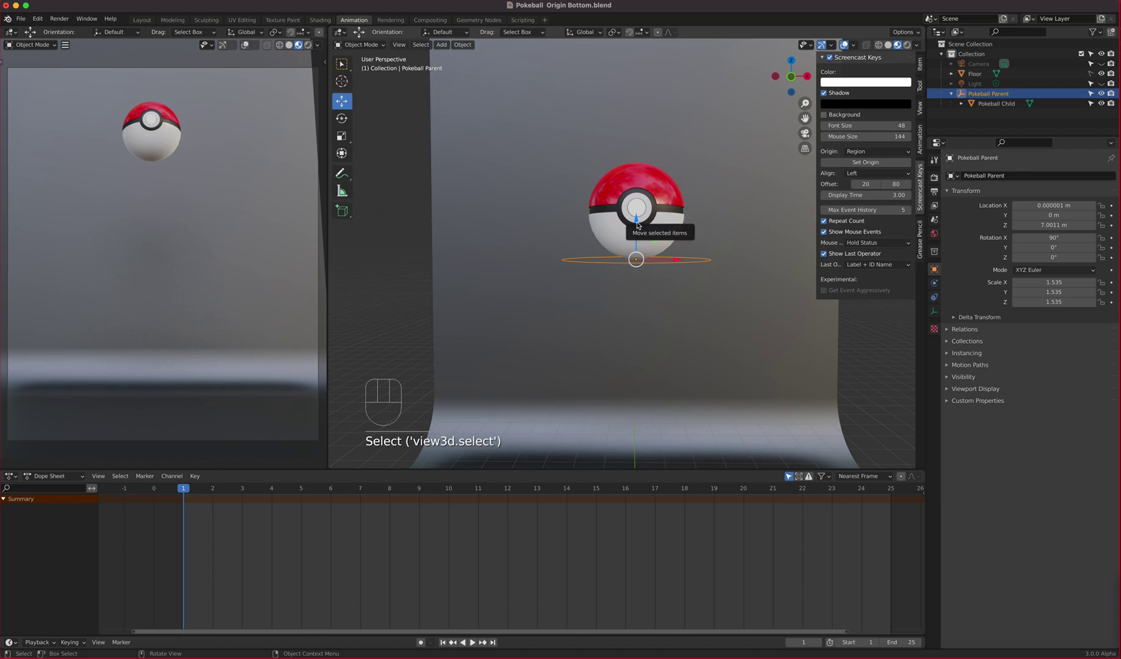
- Lower Pokeball Parent to Z −0.94964 m so the ball rests on the floor
mouse_move(636, 220)
left_mouse_down()
mouse_move(634, 467)
mouse_move(620, 161)
mouse_move(651, 225)
left_mouse_up()
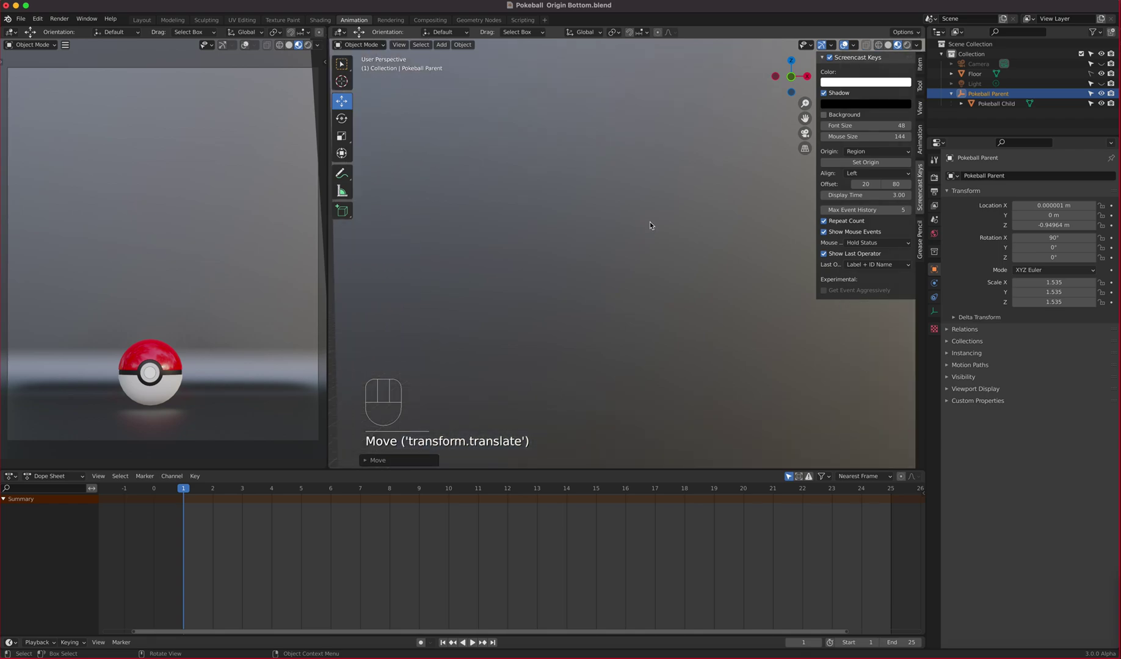
key("KP_1")
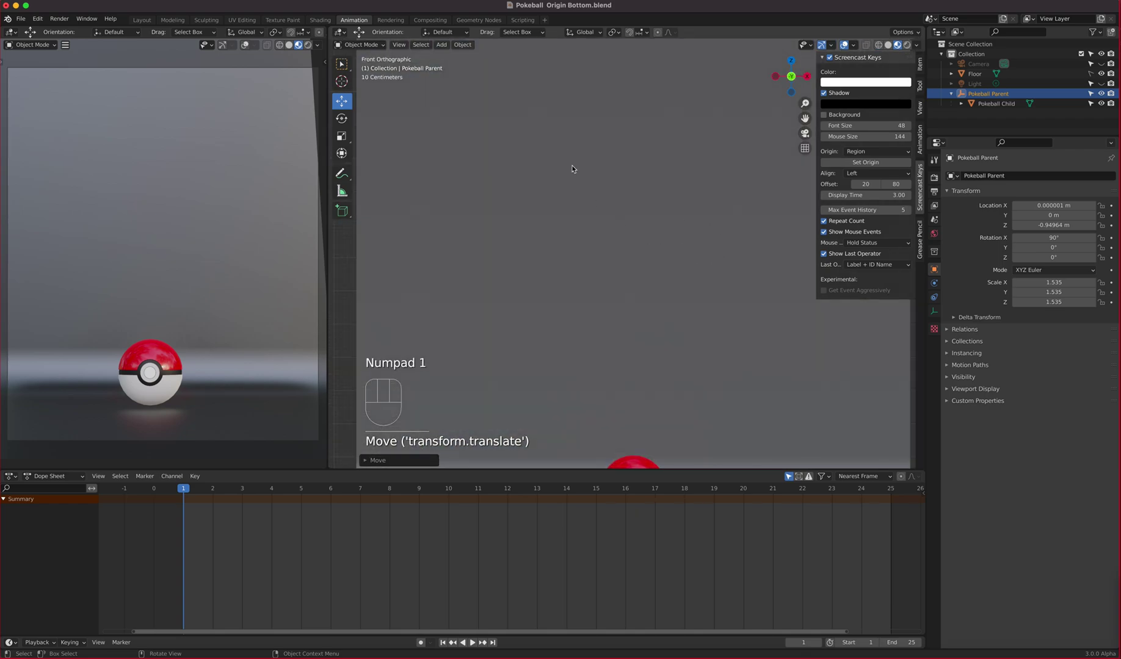
middle_click_drag(580, 315, 615, 164, "shift")
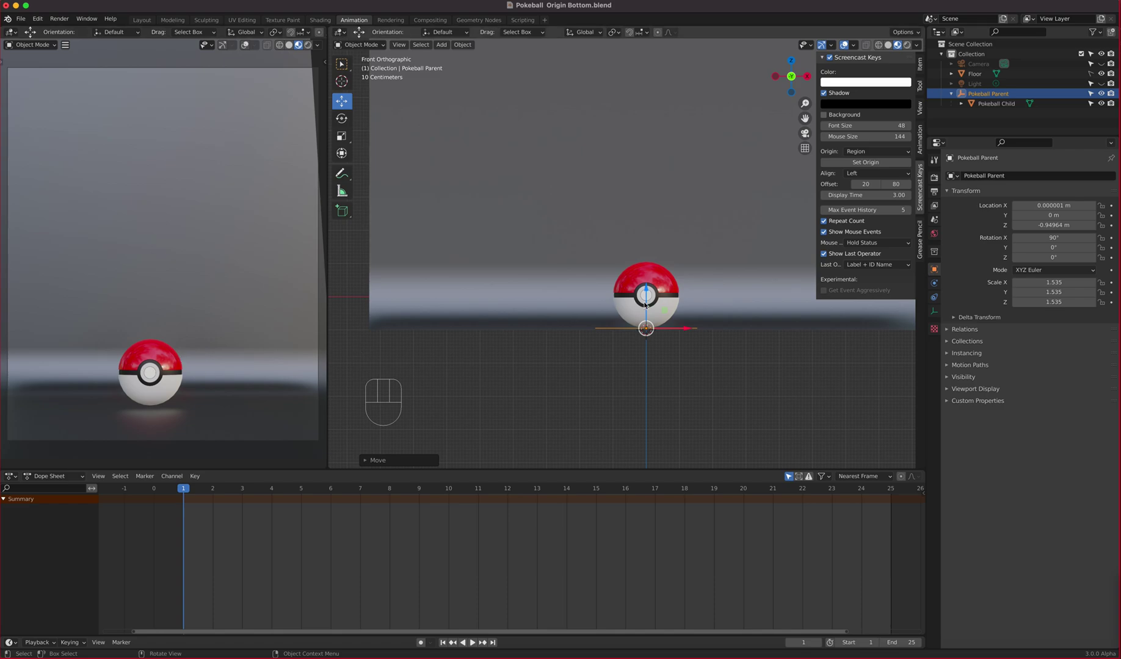
- Test squashing the parent vertically with the Scale tool, then cancel, keeping scale 1.535
left_click(340, 138)
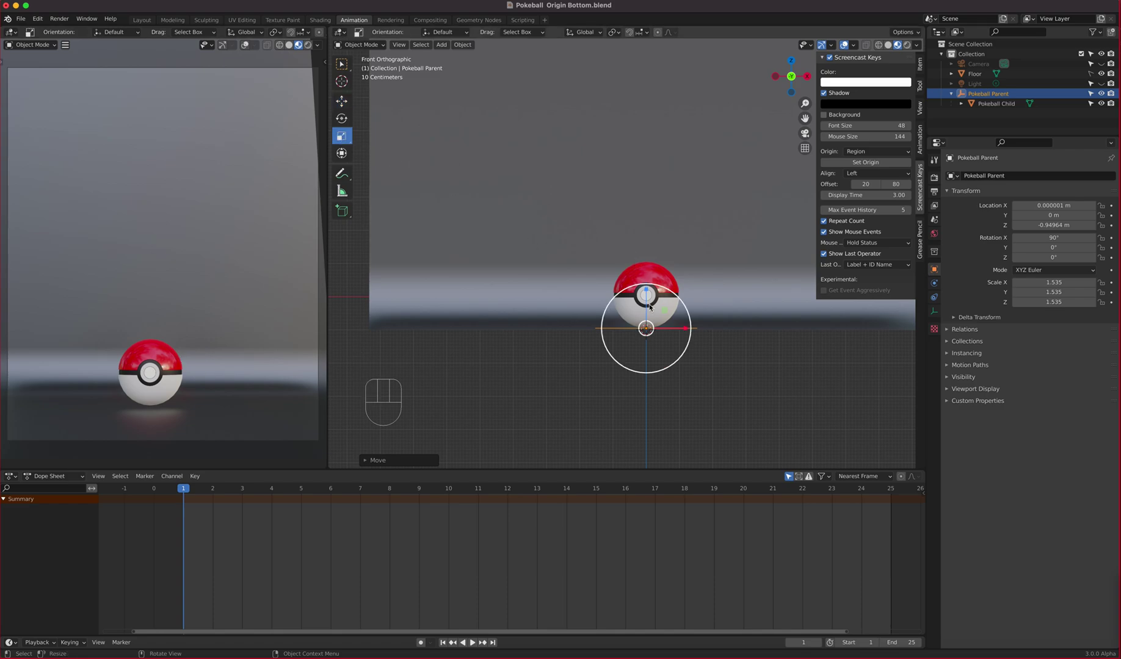
left_click_drag(646, 291, 645, 311)
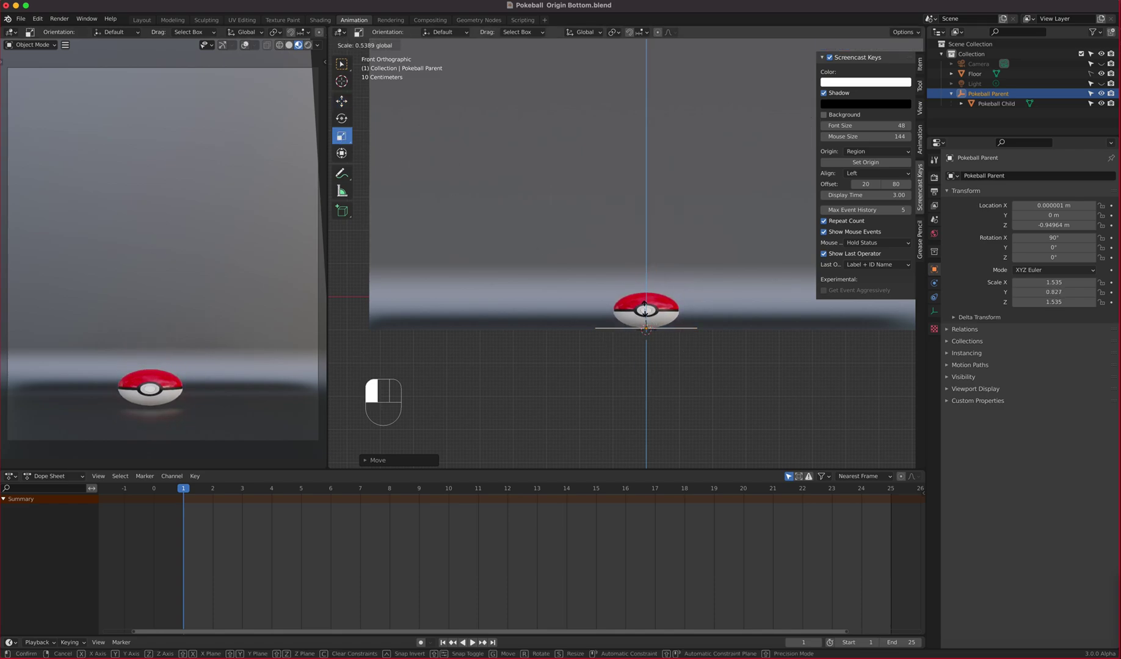
right_click(645, 306)
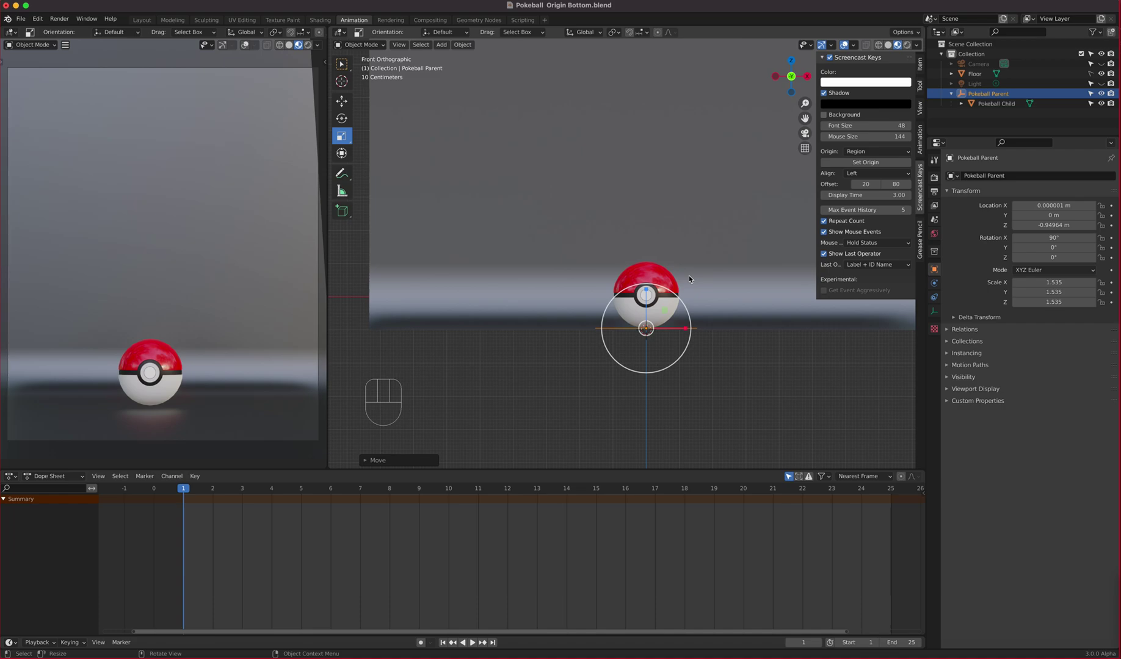
- Save the scene under the new name Pokeball Parent Lesson.blend, then bring up File > Open Recent
left_click(21, 18)
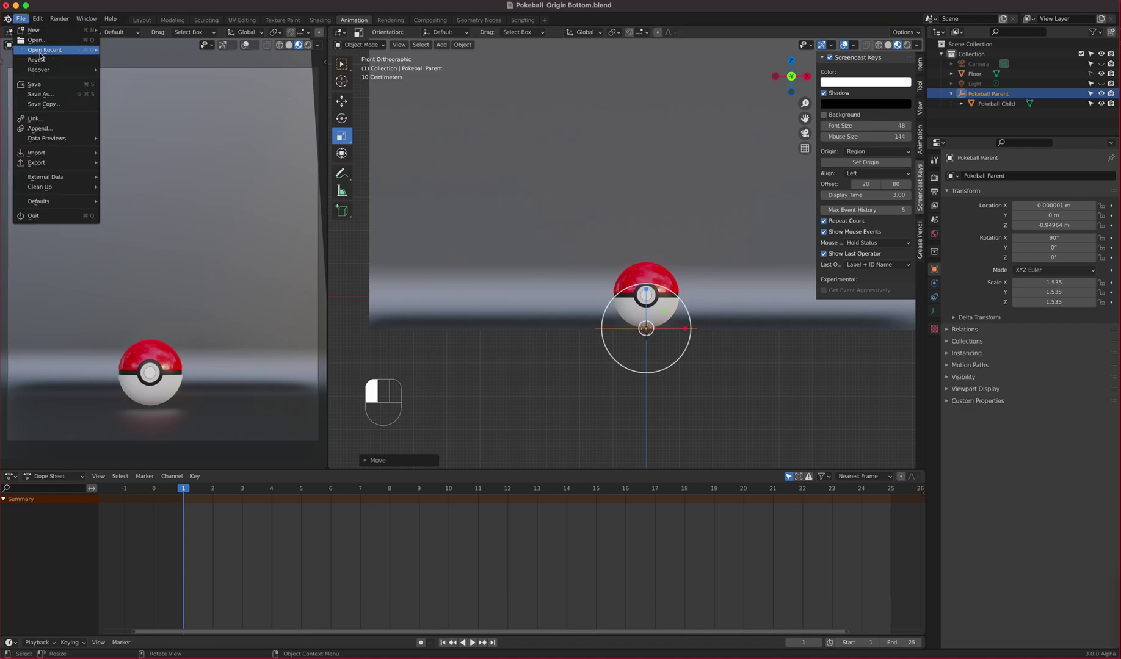
left_click(40, 94)
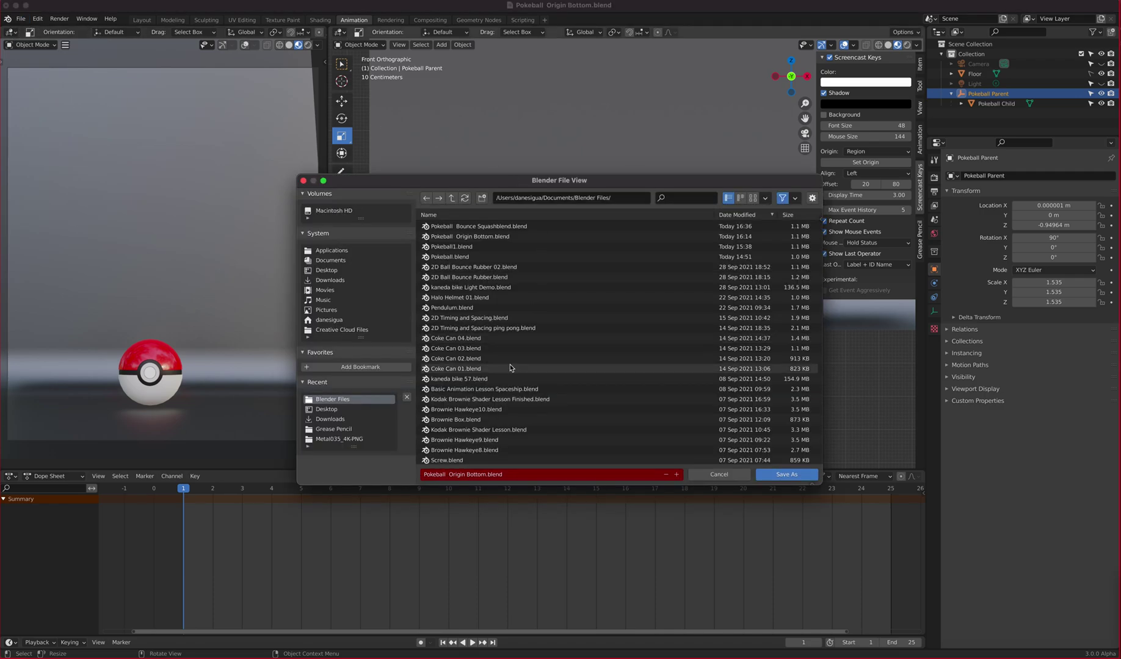
left_click(484, 474)
key("BackSpace")
key("BackSpace")
key("BackSpace")
key("BackSpace")
key("BackSpace")
key("BackSpace")
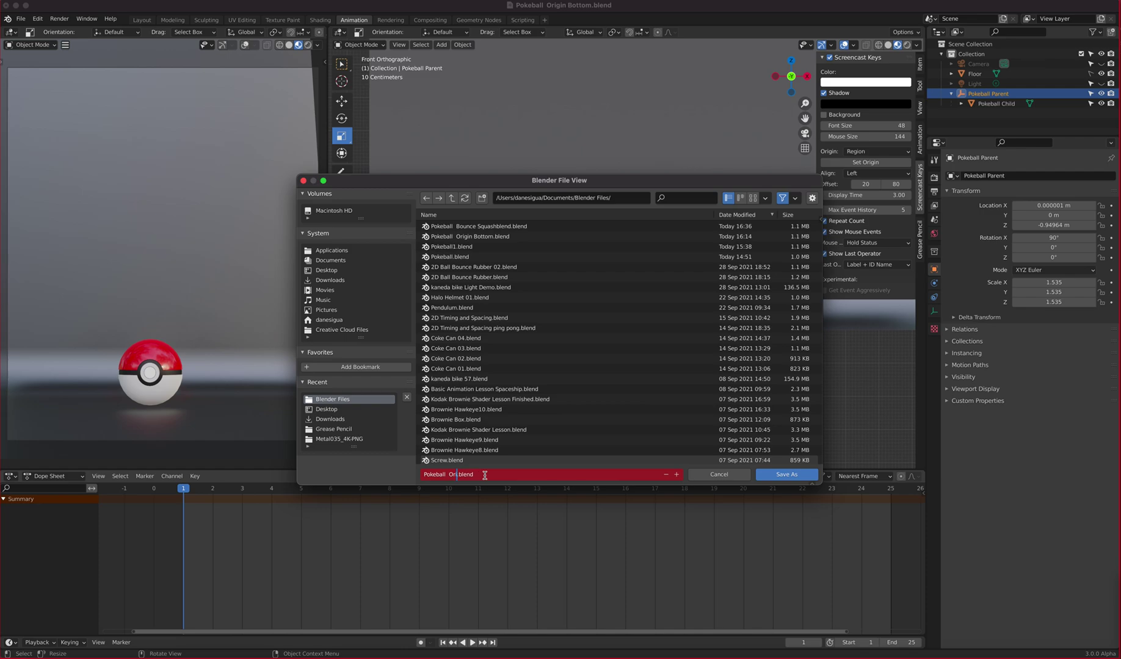
type("Parent Lesson")
left_click(794, 474)
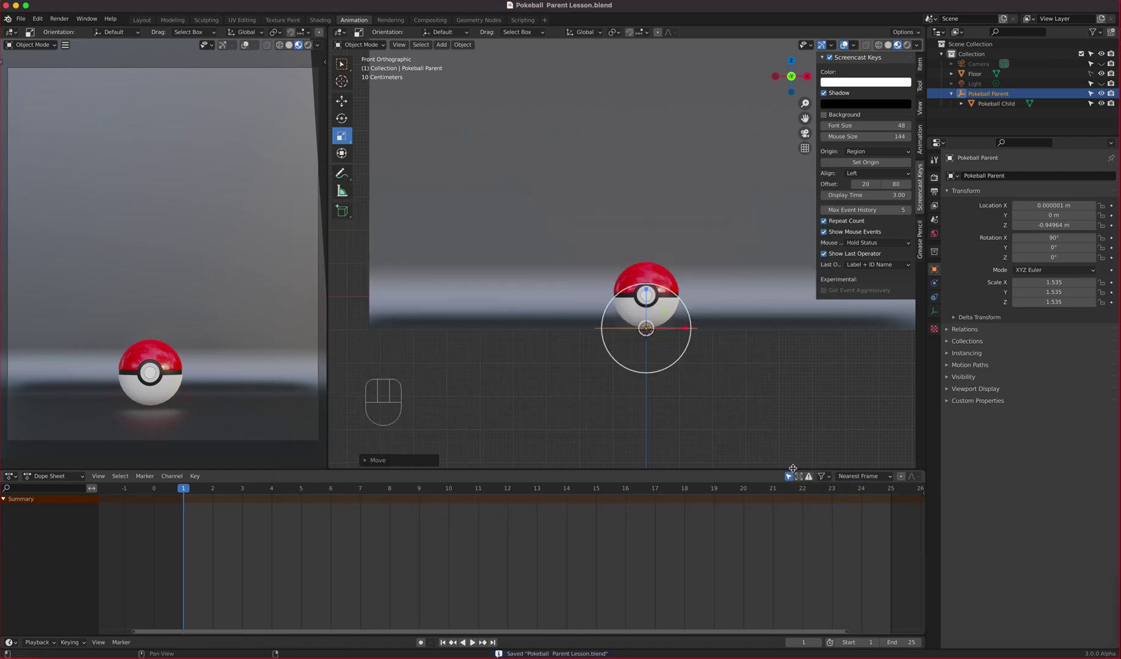
left_click(21, 21)
mouse_move(34, 50)
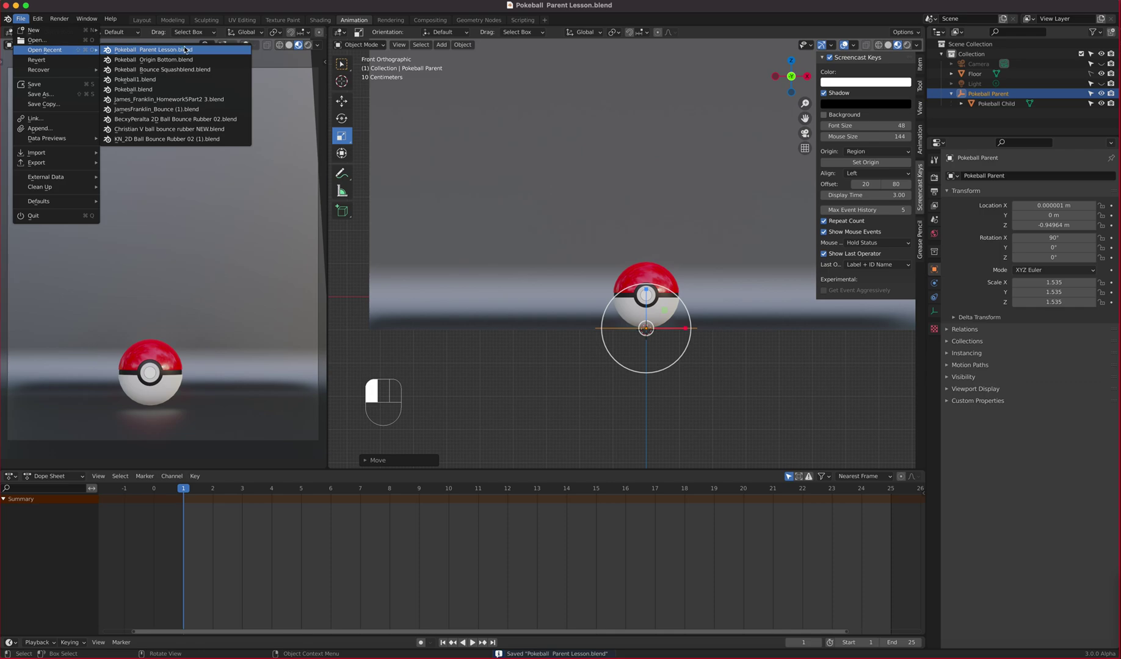
- Open Pokeball Bounce Squashblend.blend, play and stop the bounce, and select the Sphere
left_click(183, 69)
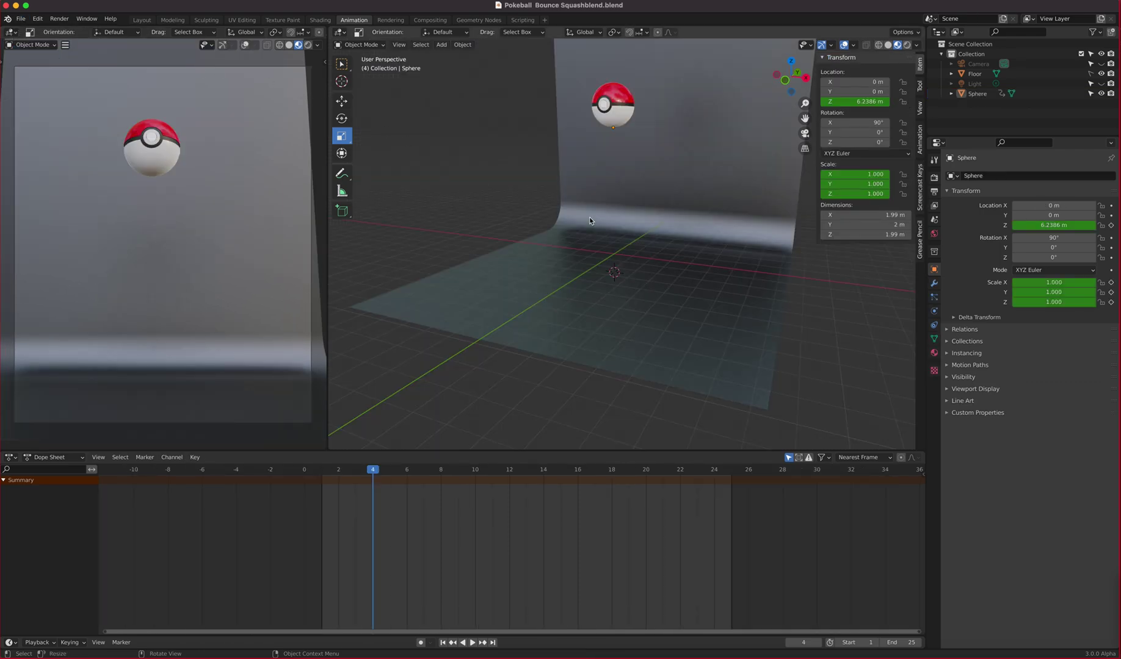
key("space")
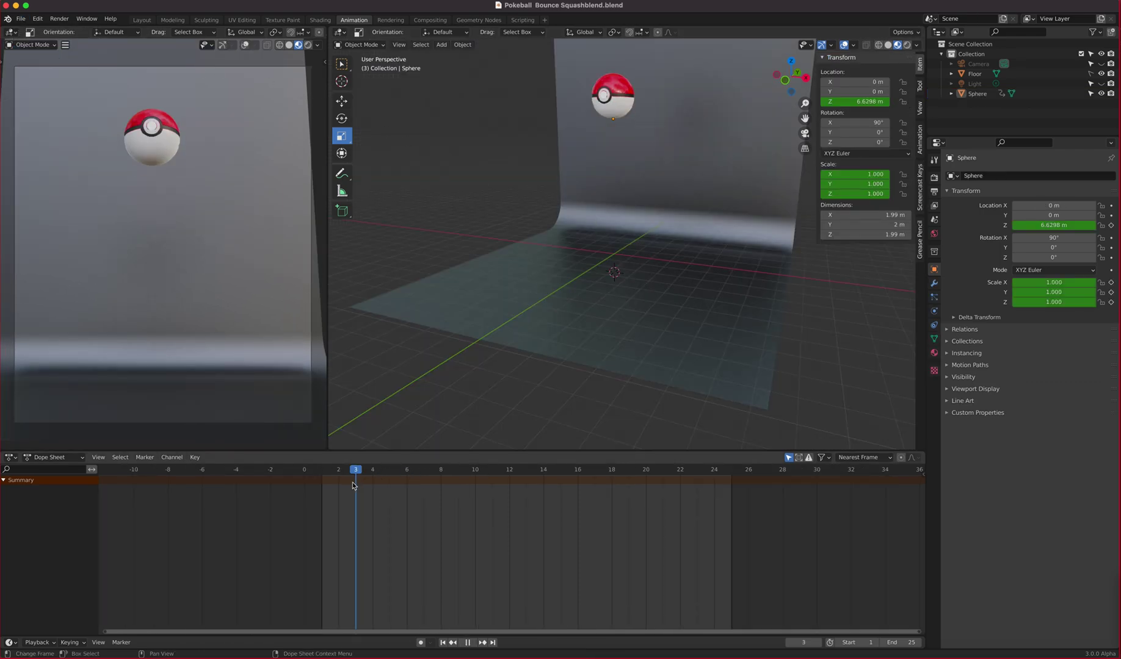
key("space")
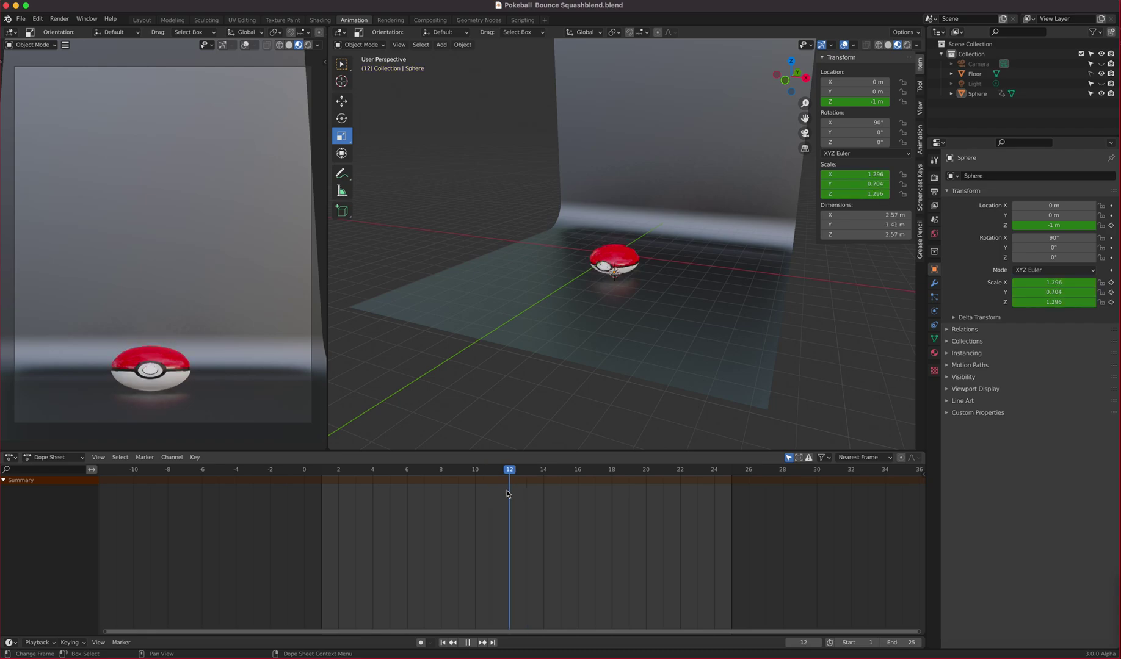
left_click(166, 347)
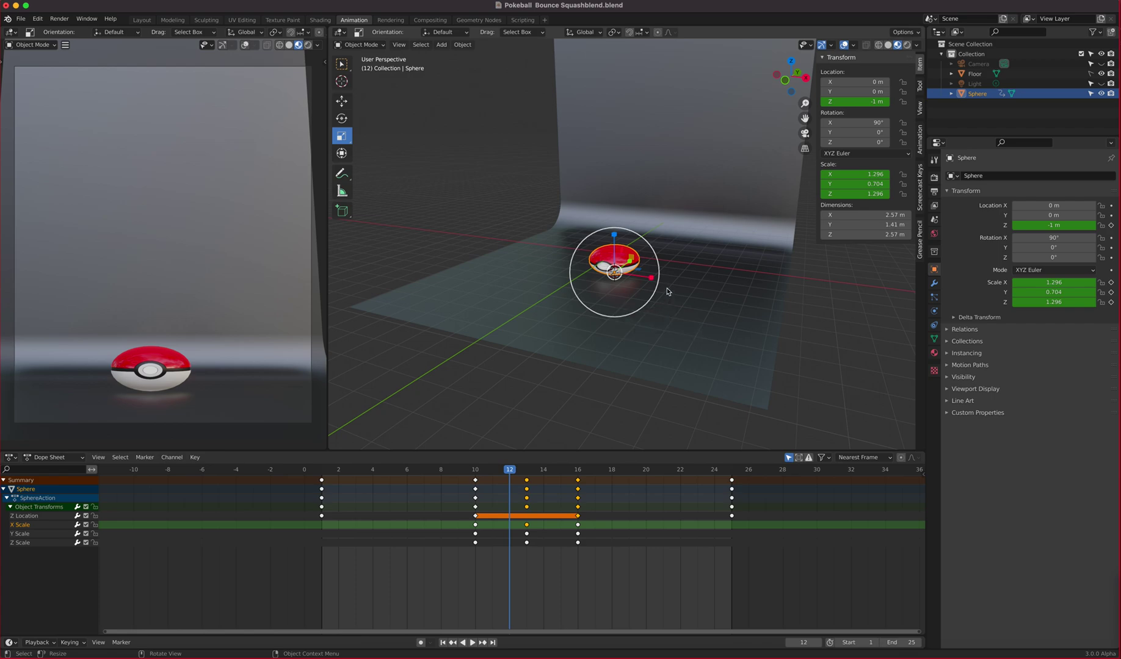
- In Right view, trial-rotate the ball on X at frames 4 and 13, cancelling each rotation
left_click(342, 119)
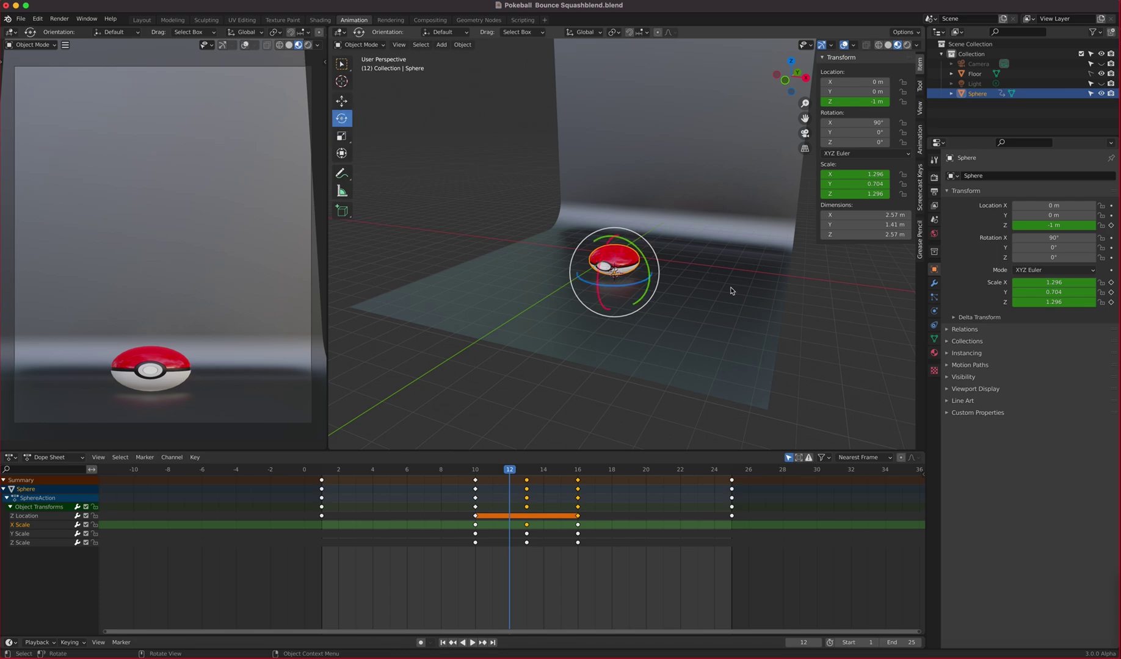
key("KP_3")
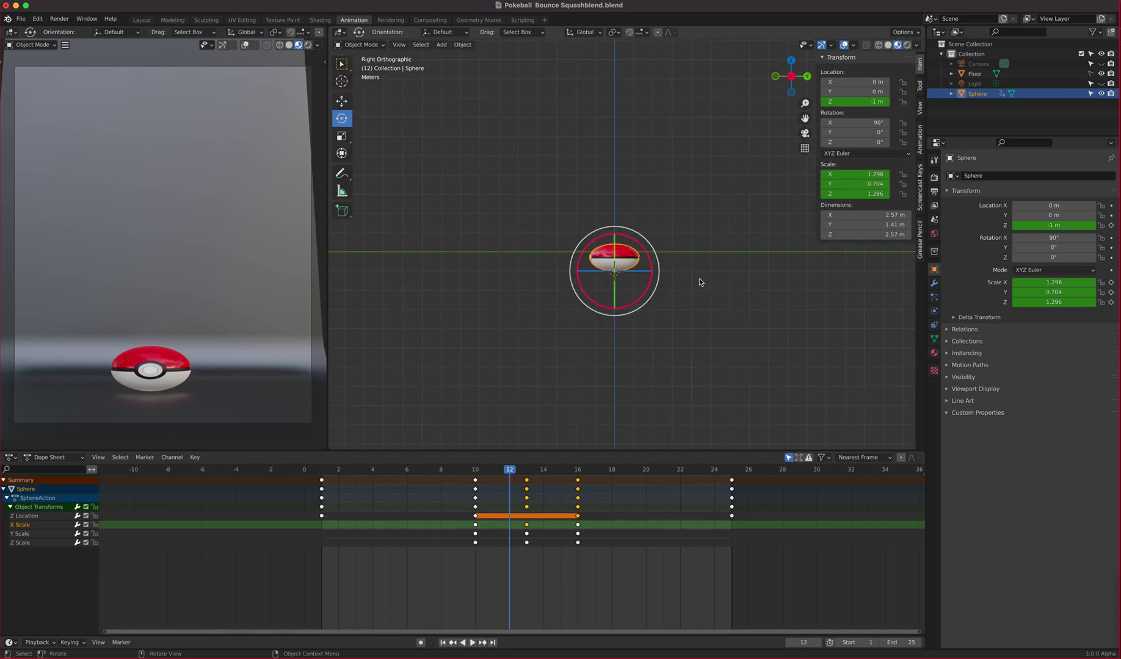
left_click(375, 476)
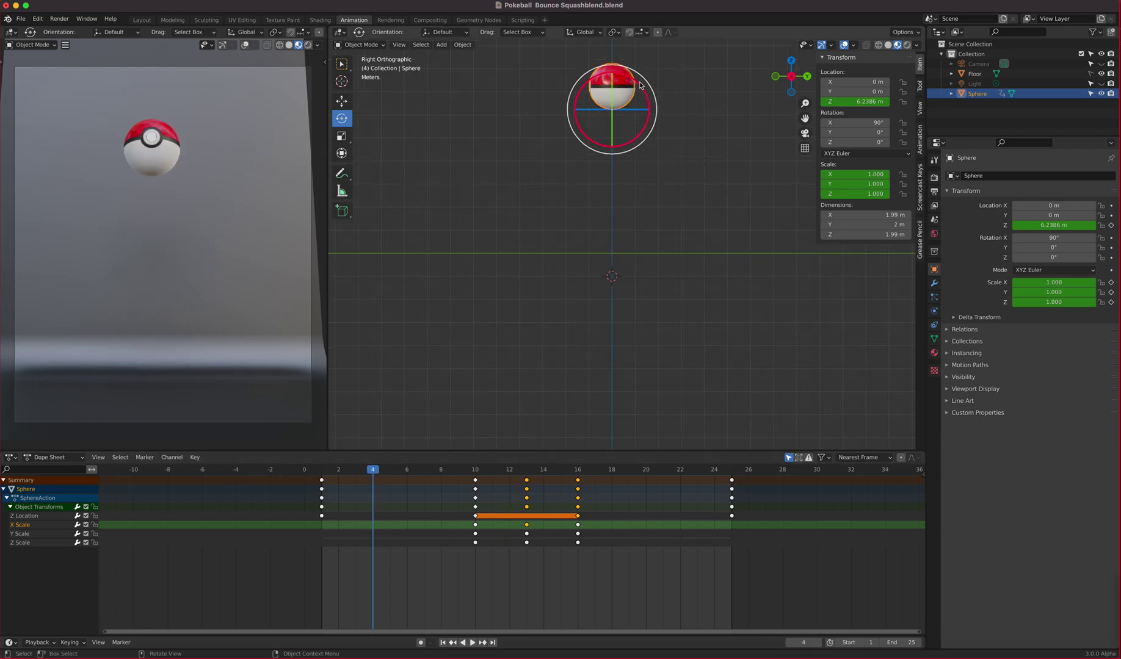
left_click_drag(642, 81, 613, 119)
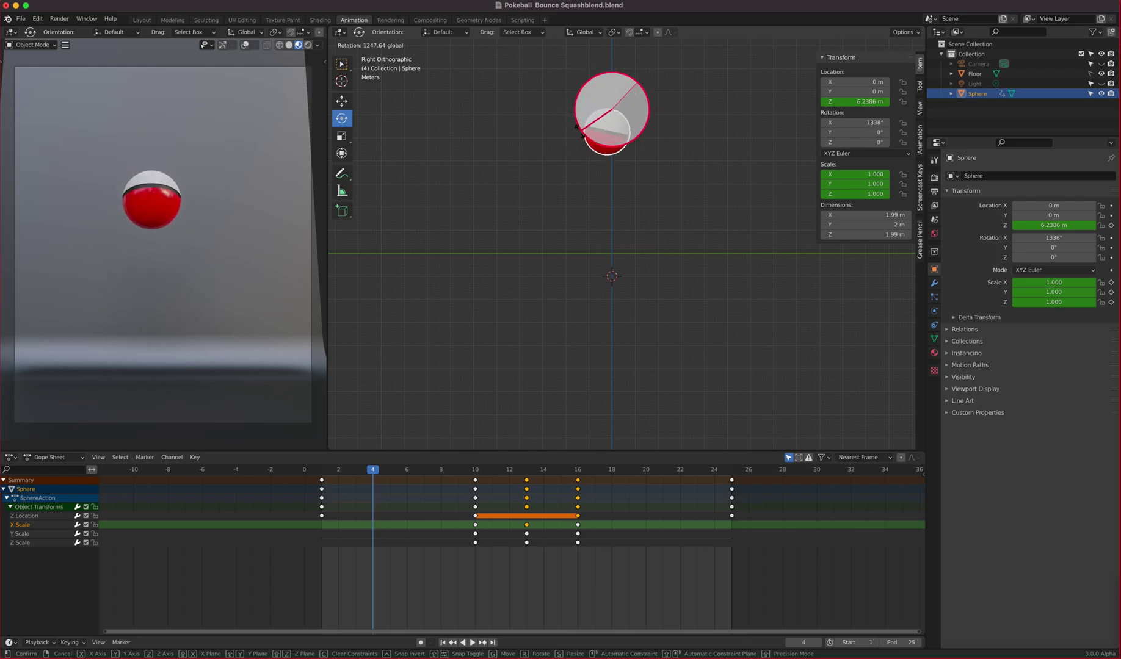
right_click(613, 119)
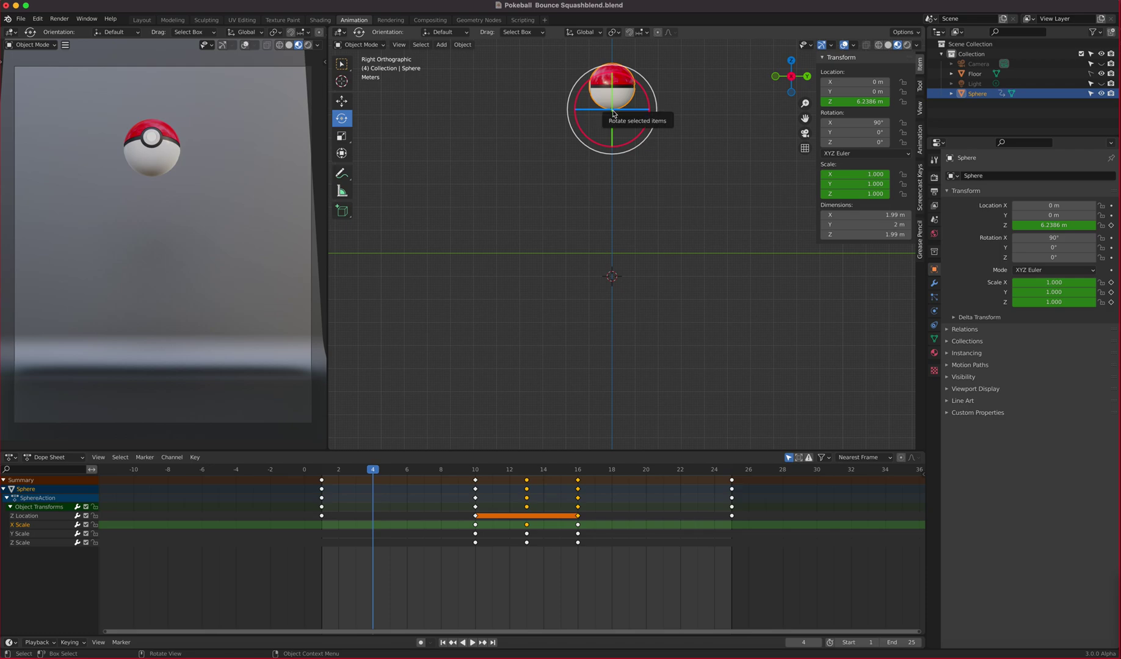
left_click_drag(486, 473, 526, 472)
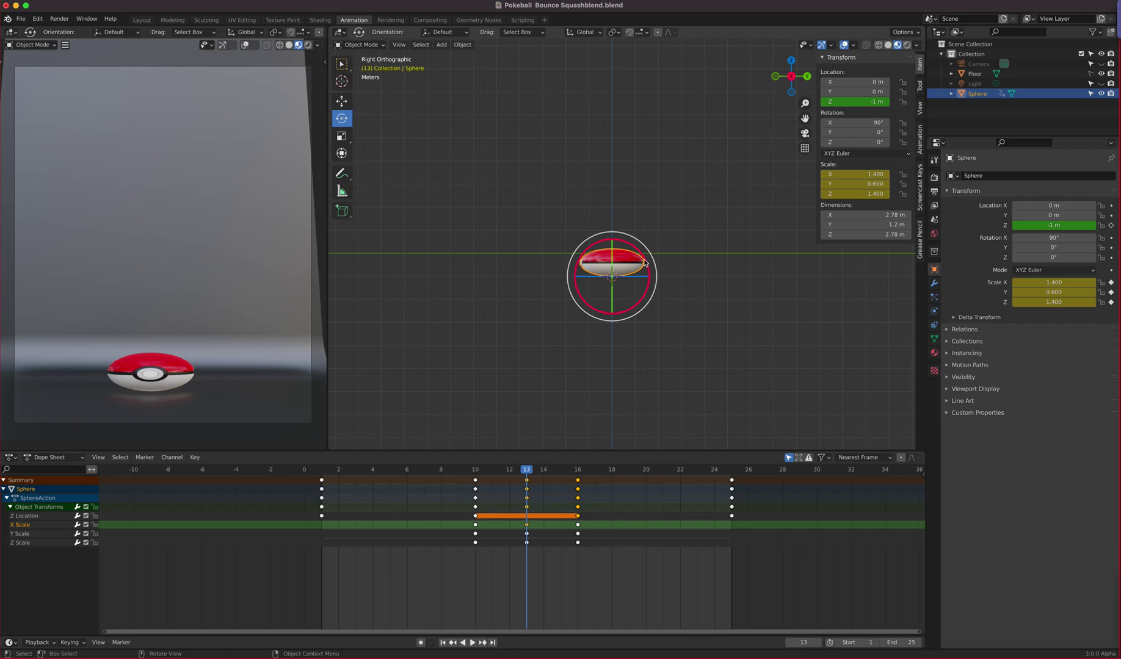
left_click_drag(642, 258, 640, 301)
right_click(640, 301)
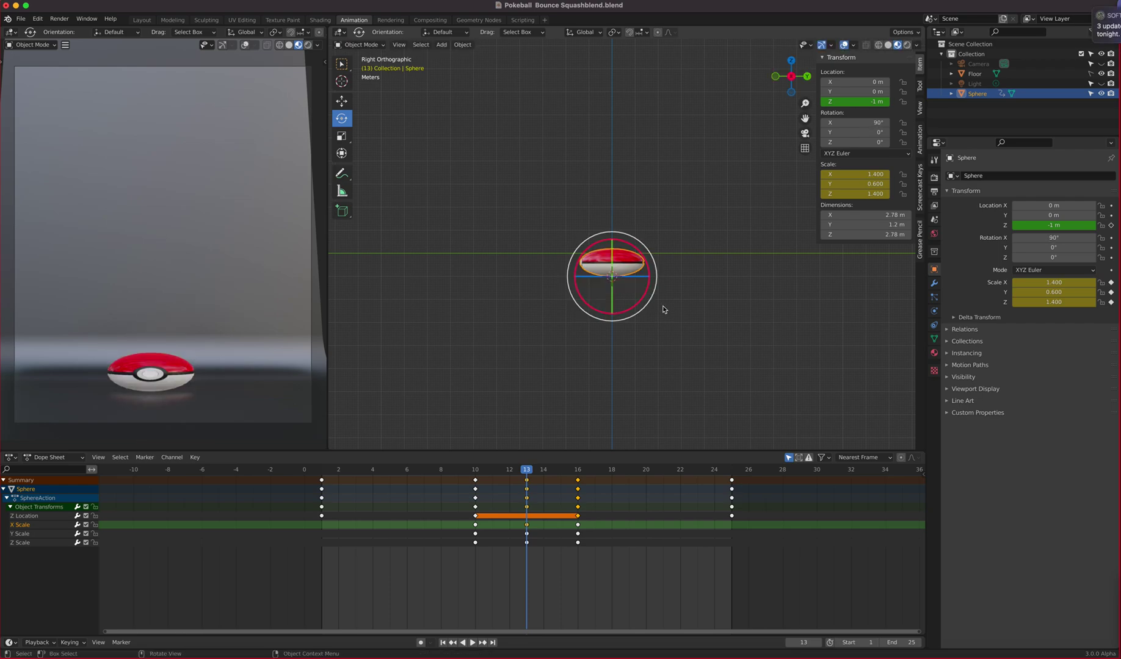
- Reopen Pokeball Parent Lesson.blend from the recent files, discarding unsaved changes
left_click(20, 19)
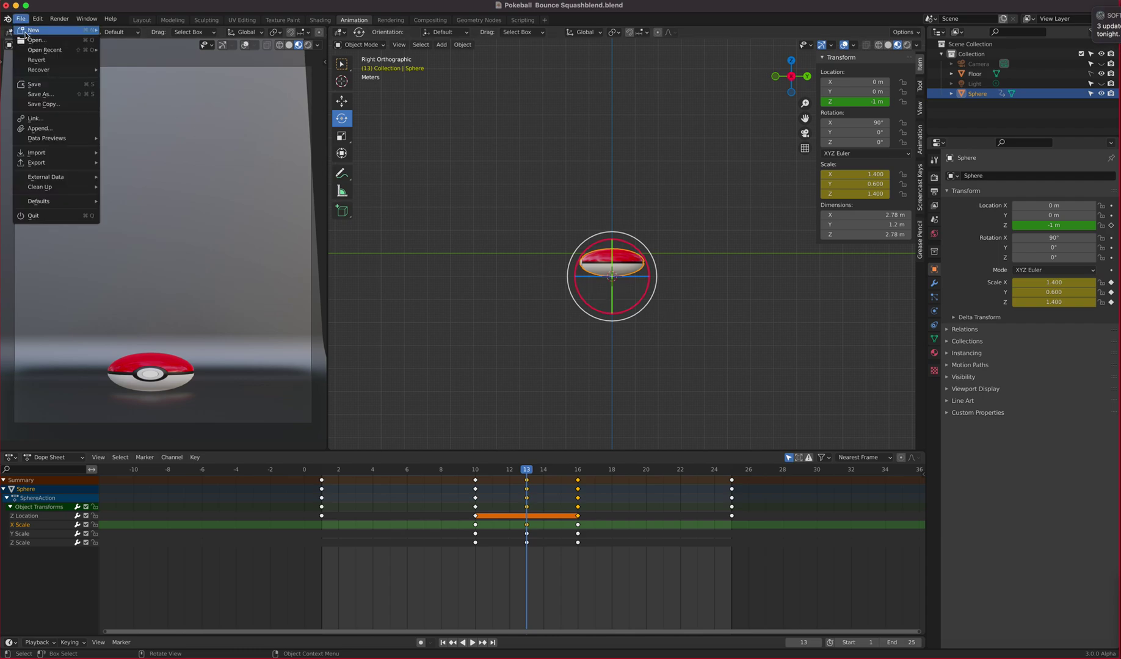
mouse_move(35, 50)
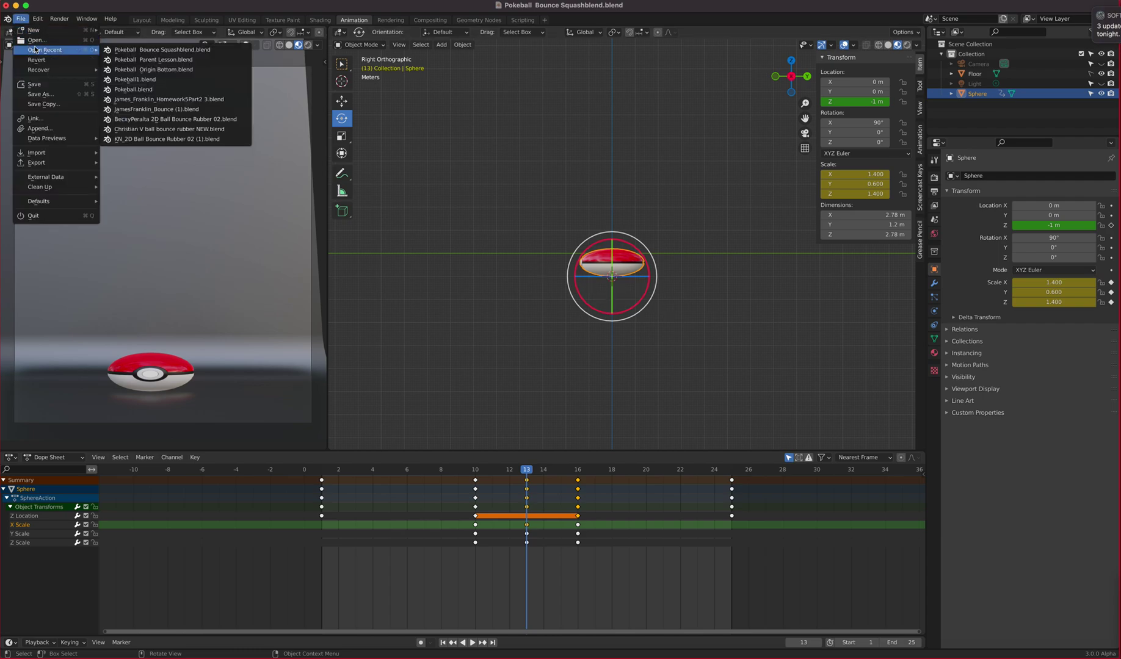
left_click(181, 50)
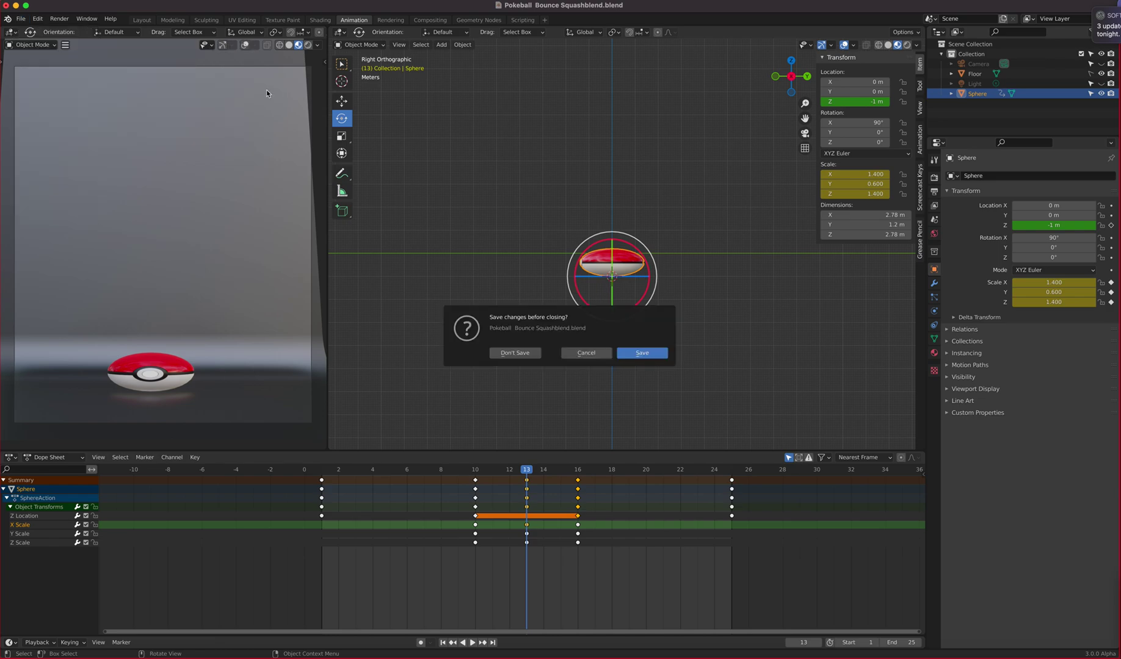
left_click(513, 351)
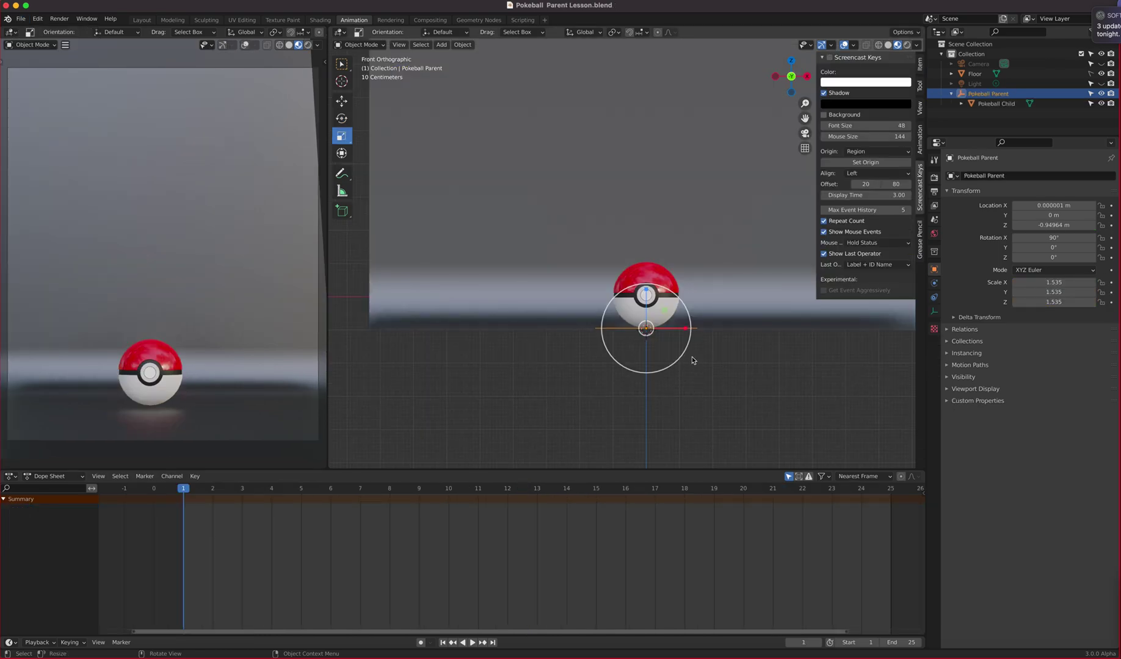
- Trial-squash the parent on Z and cancel, then select Pokeball Child with Rotate in Right view
scroll(691, 360, "up", 3)
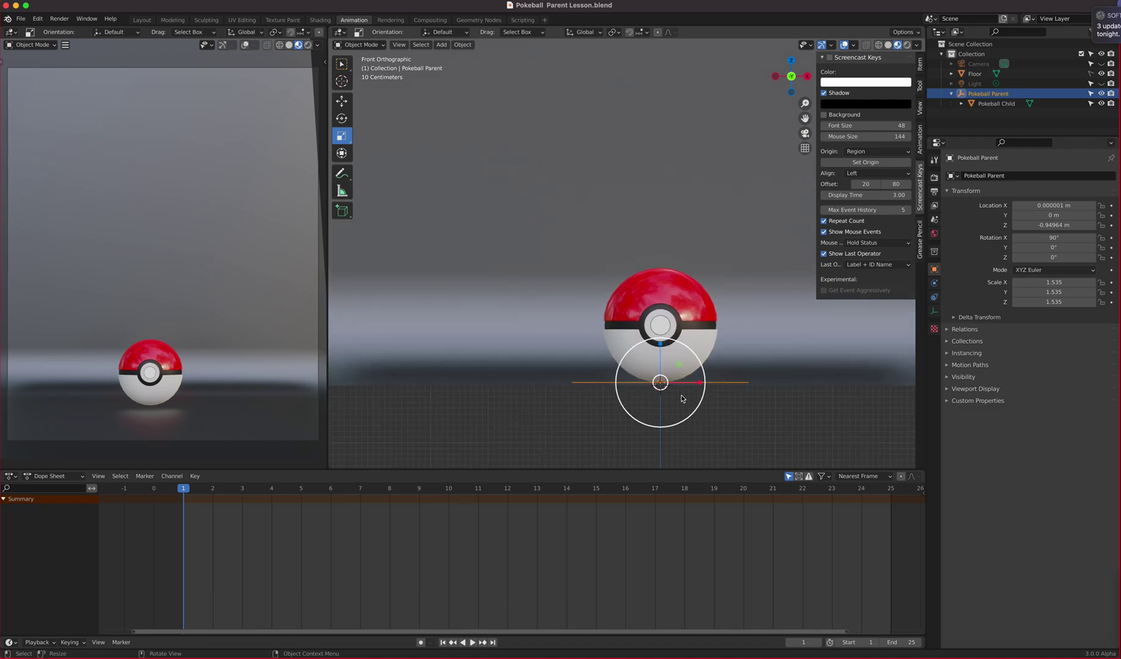
left_click_drag(660, 345, 659, 360)
key("Escape")
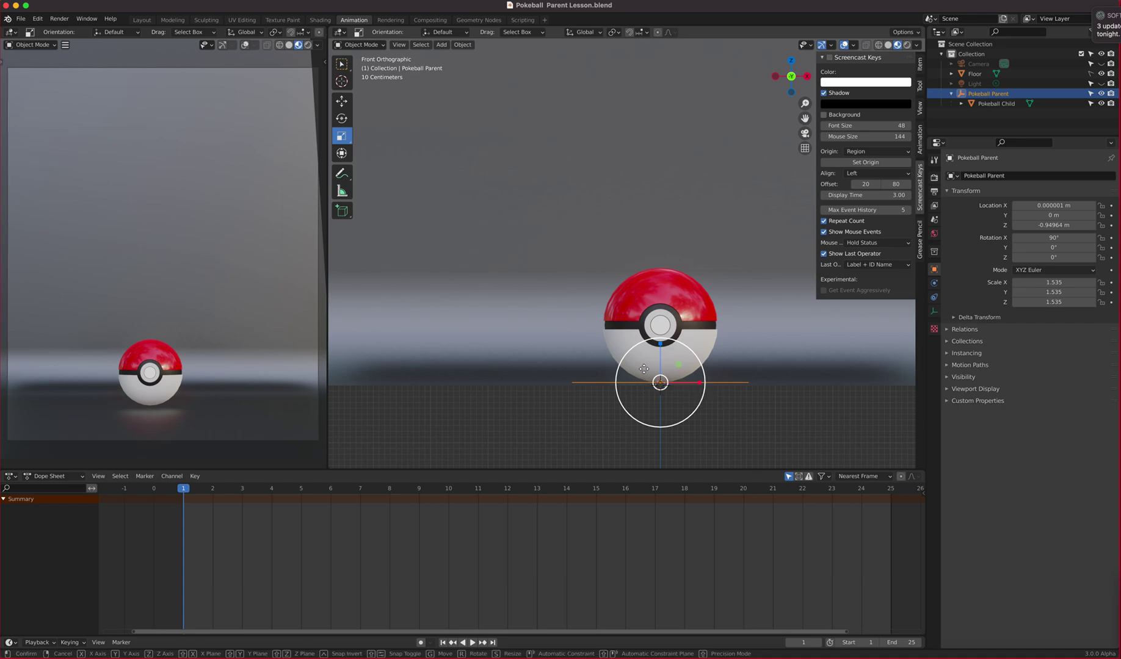
left_click(648, 310)
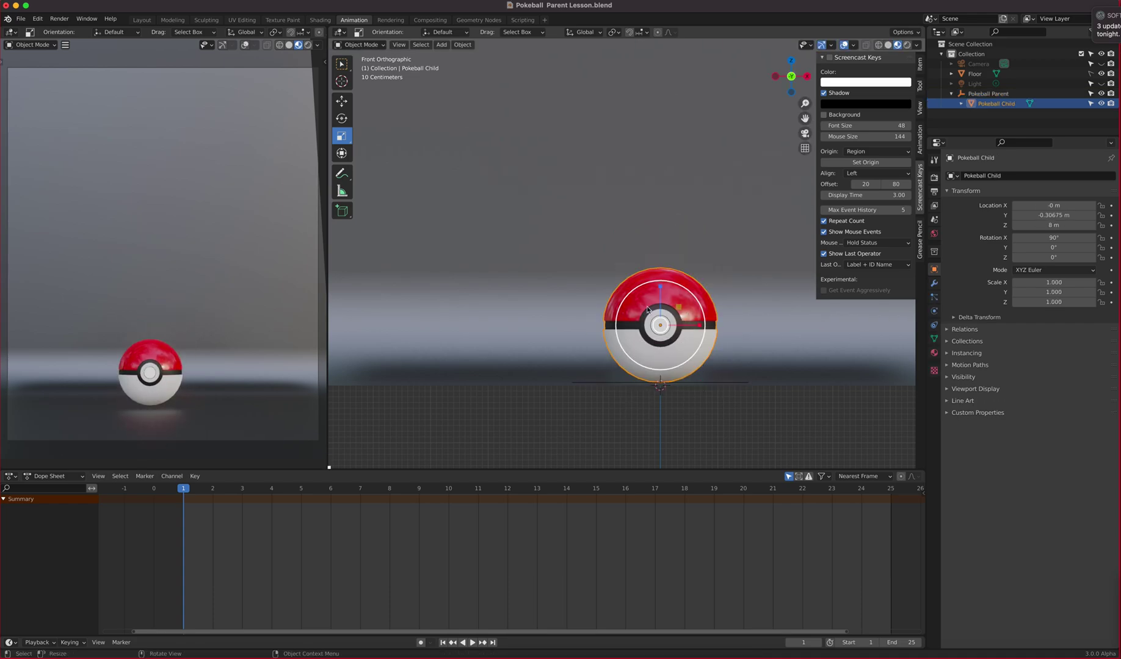
left_click(341, 118)
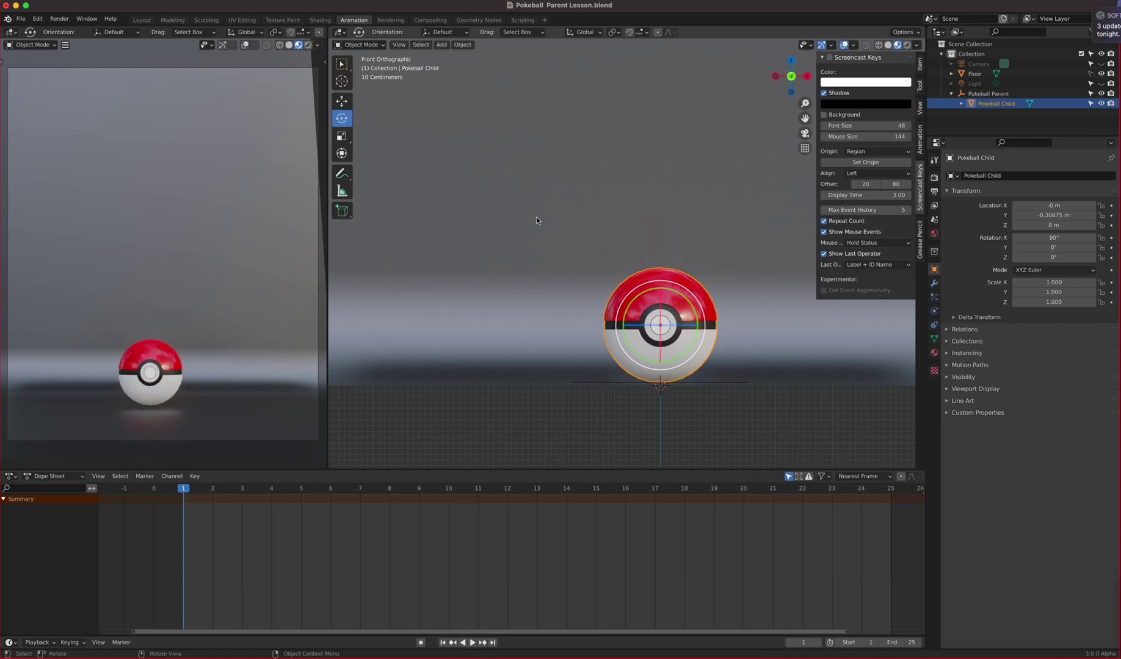
key("KP_3")
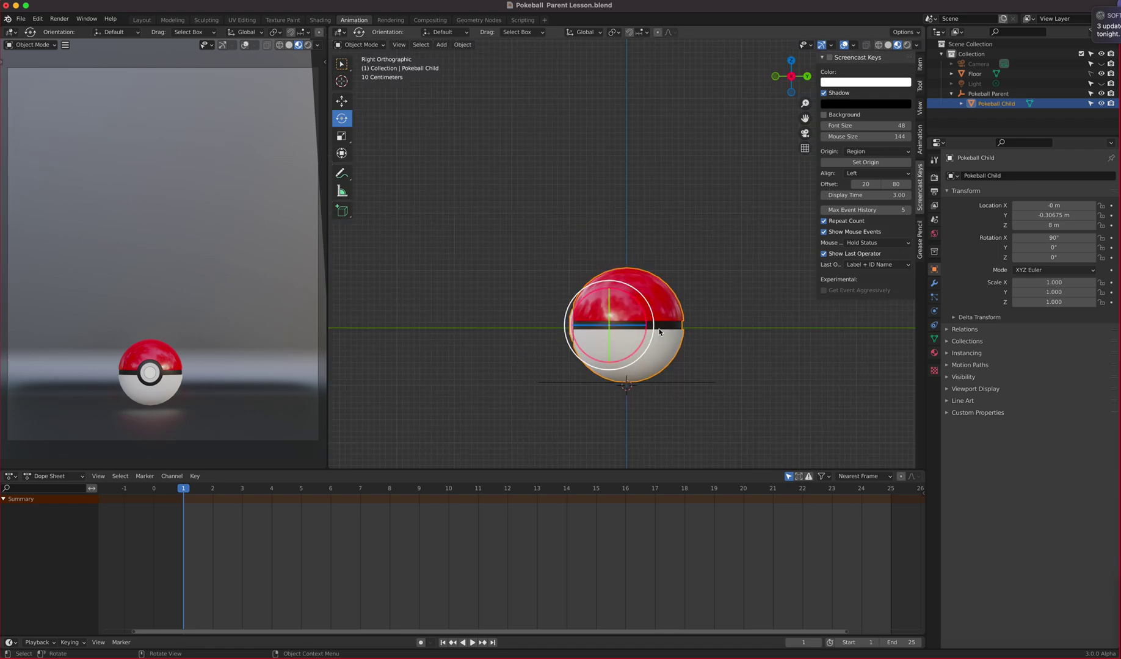
- Trial-spin the Pokeball Child on X and cancel, check Set Origin options, then choose Select Box
left_click_drag(642, 312, 620, 286)
key("Escape")
left_click(462, 45)
mouse_move(473, 66)
left_click(342, 63)
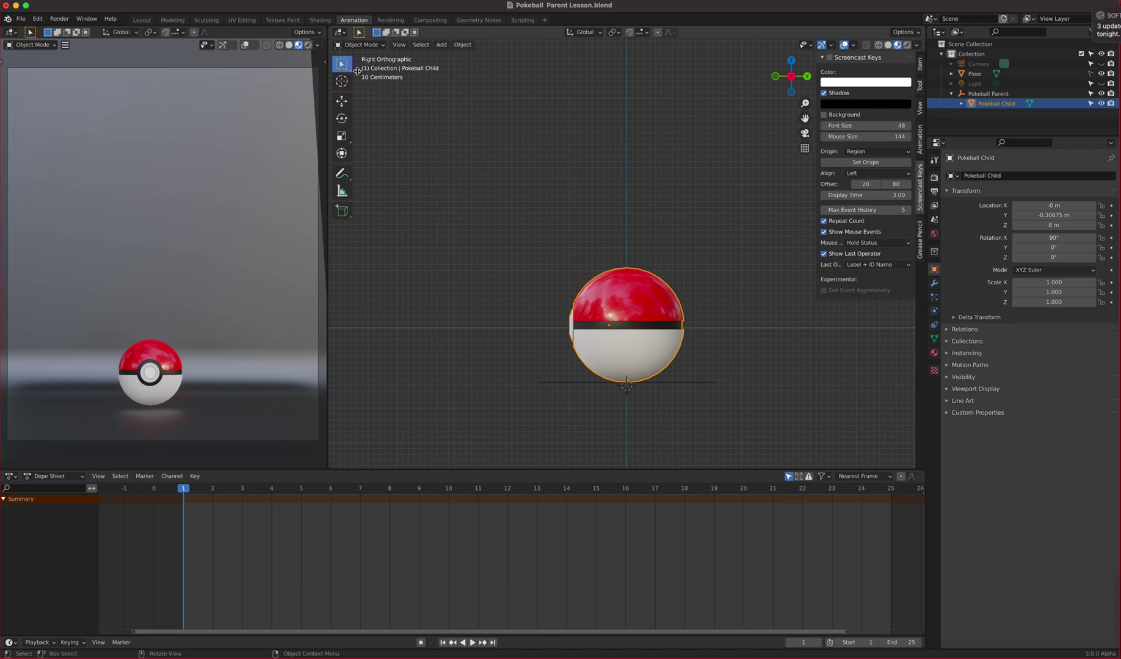
left_click(368, 45)
- Enter Edit Mode on the child ball and Alt-click to select the belt edge loop
left_click(360, 68)
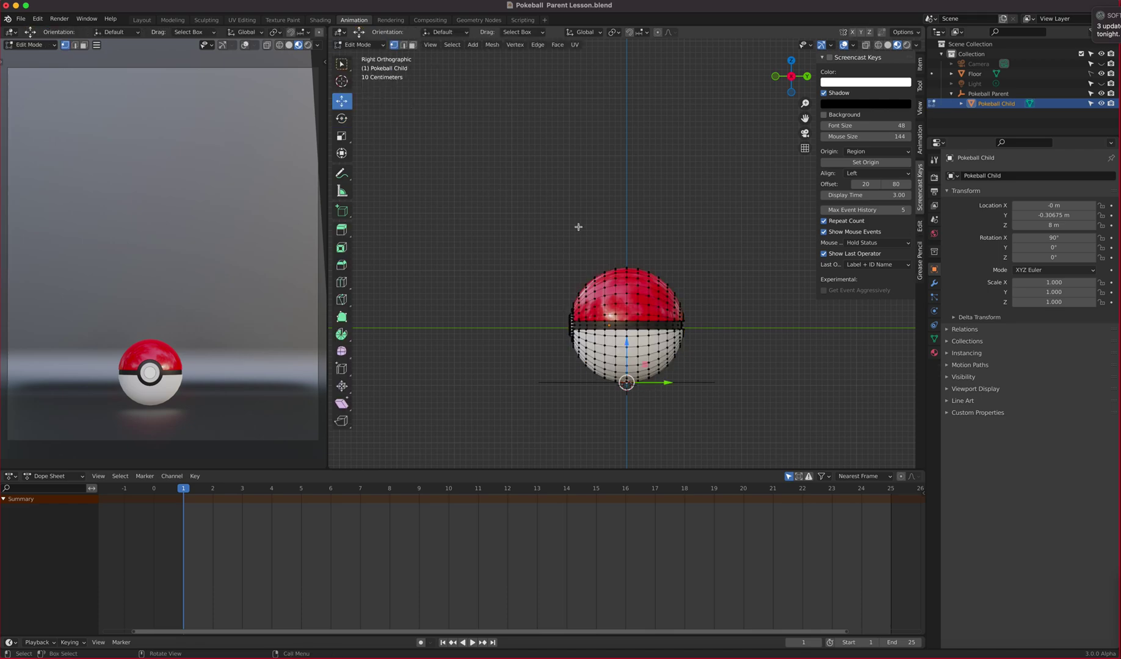
middle_click_drag(663, 306, 652, 278)
scroll(649, 409, "up", 4)
scroll(652, 277, "down", 1)
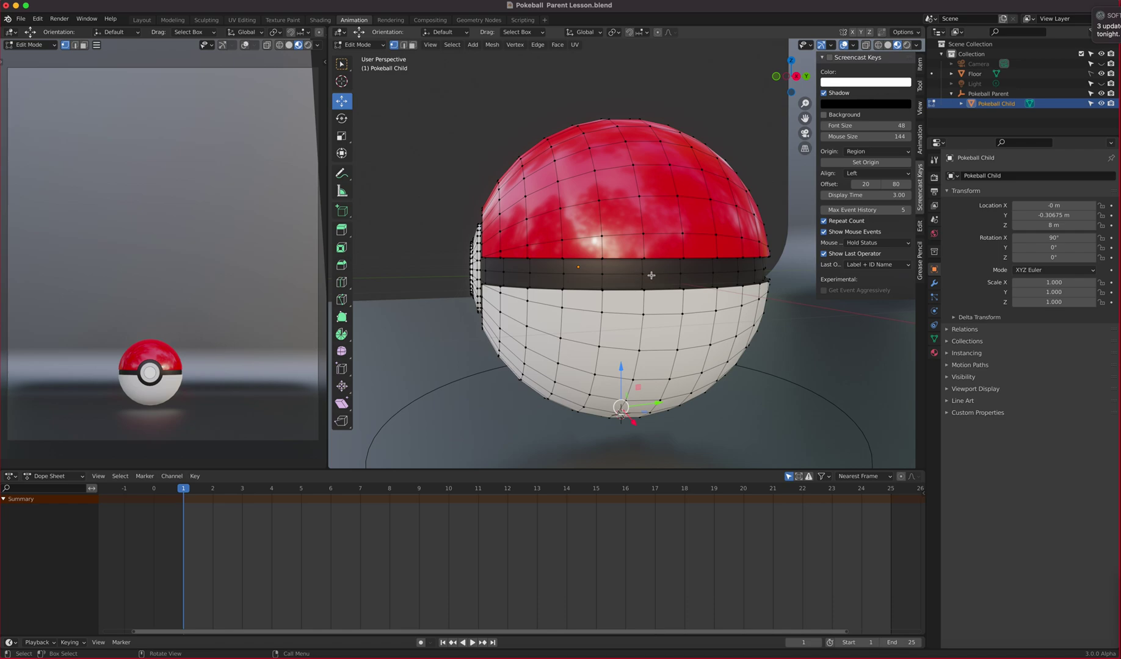
key("alt")
left_click(658, 274, "alt")
- Orbit to the button side, side and top views to check the selected belt loop
middle_click_drag(658, 274, 484, 312)
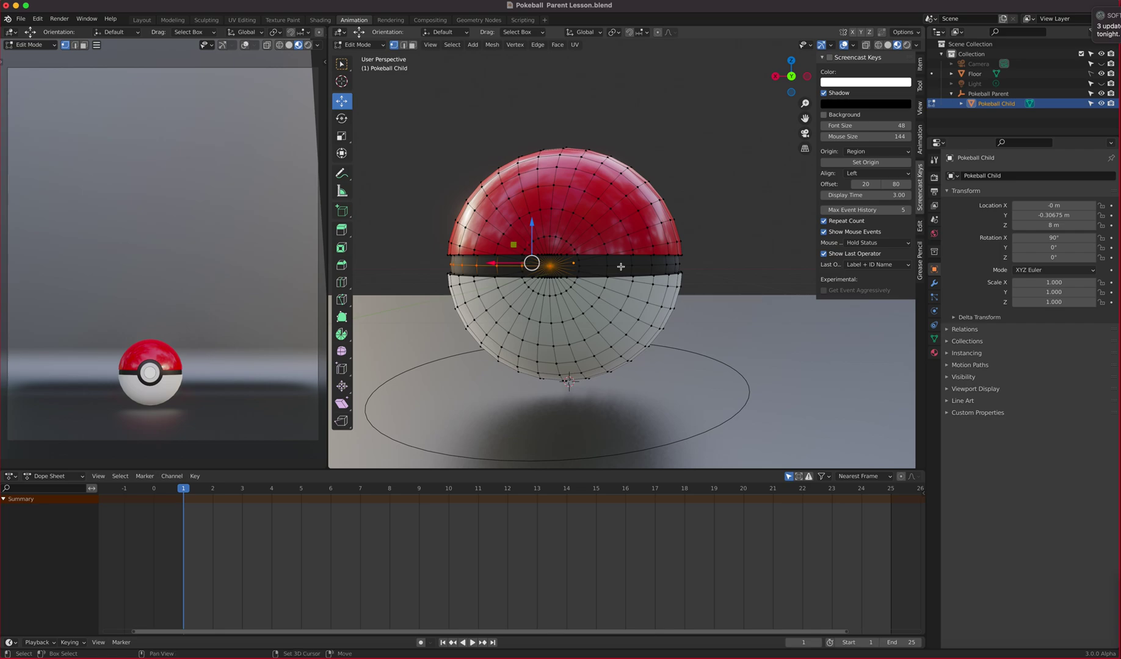
middle_click_drag(616, 269, 411, 304)
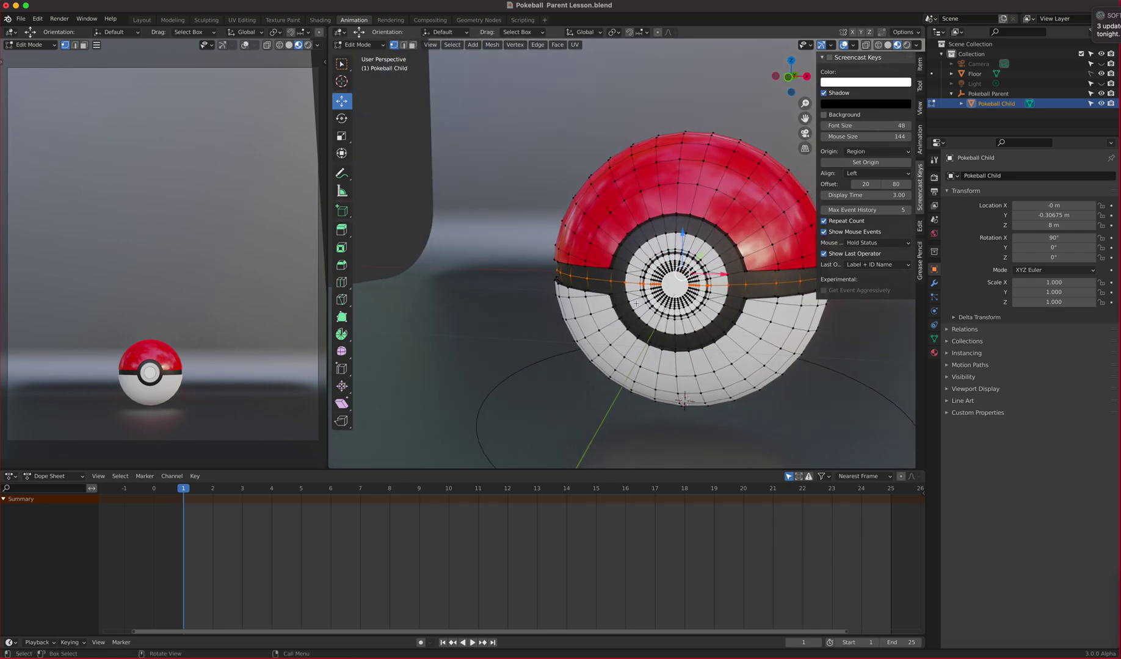
scroll(696, 432, "down", 3)
middle_click_drag(696, 432, 664, 298)
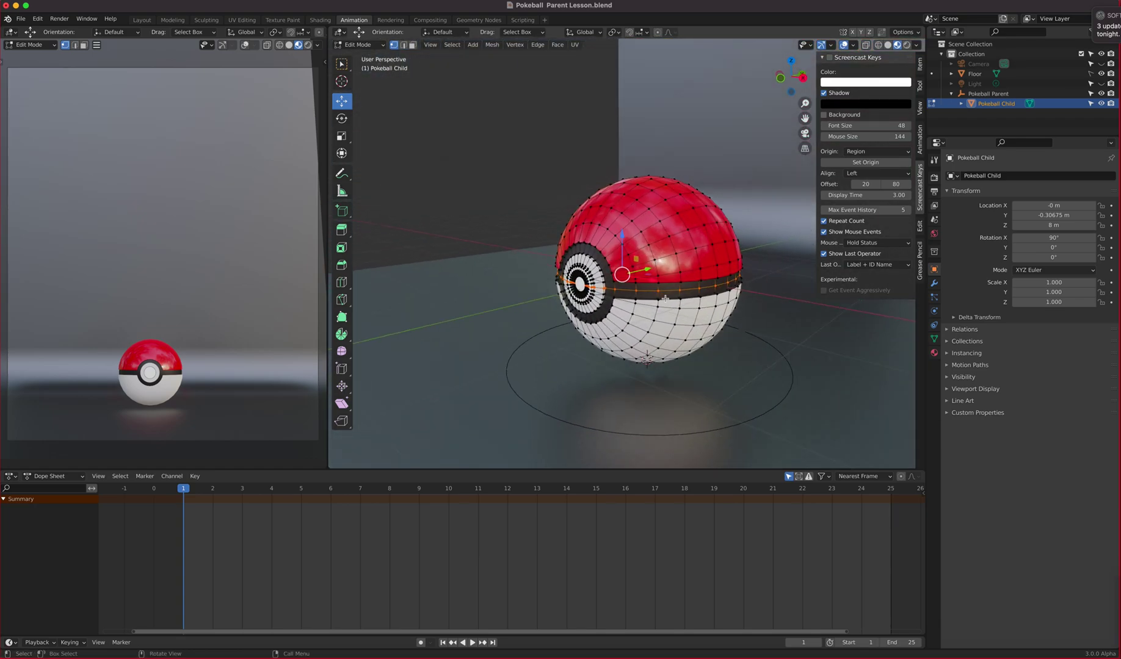
scroll(665, 299, "up", 3)
scroll(664, 299, "down", 2)
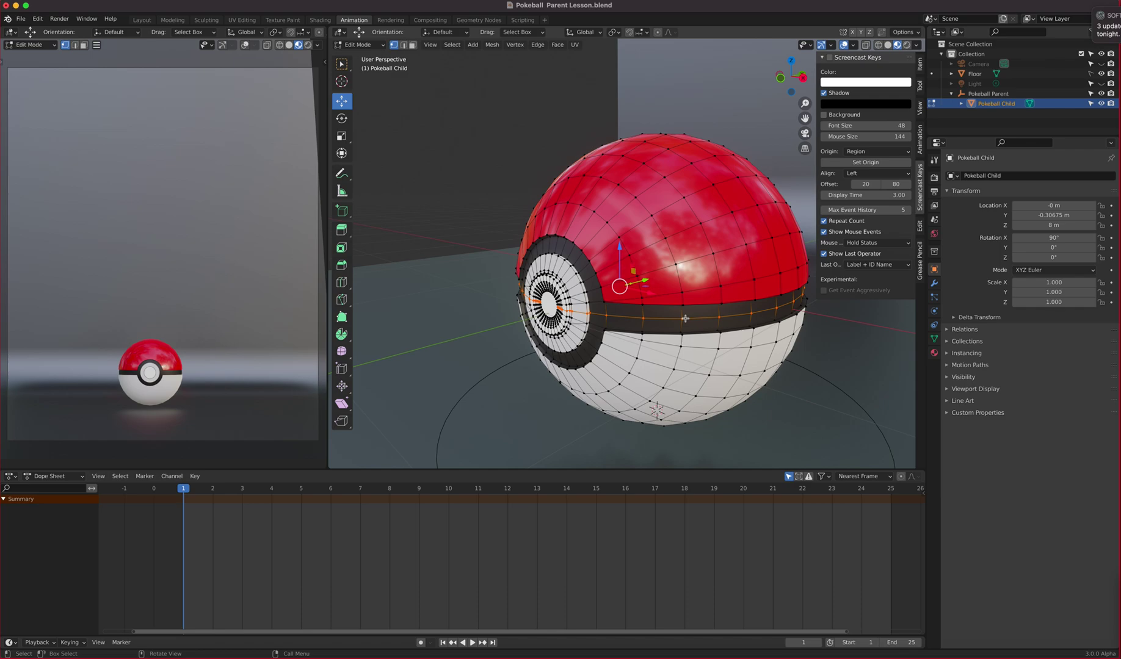
left_click(492, 46)
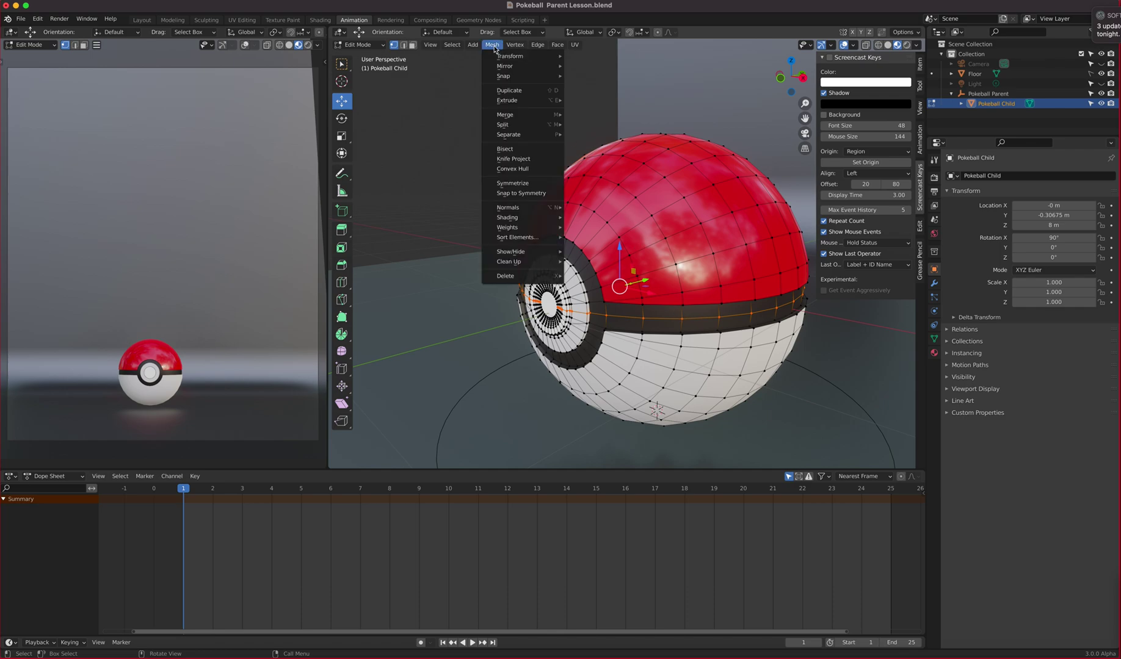
- Snap the 3D cursor to the centre of the selected belt loop and orbit to check it
mouse_move(504, 75)
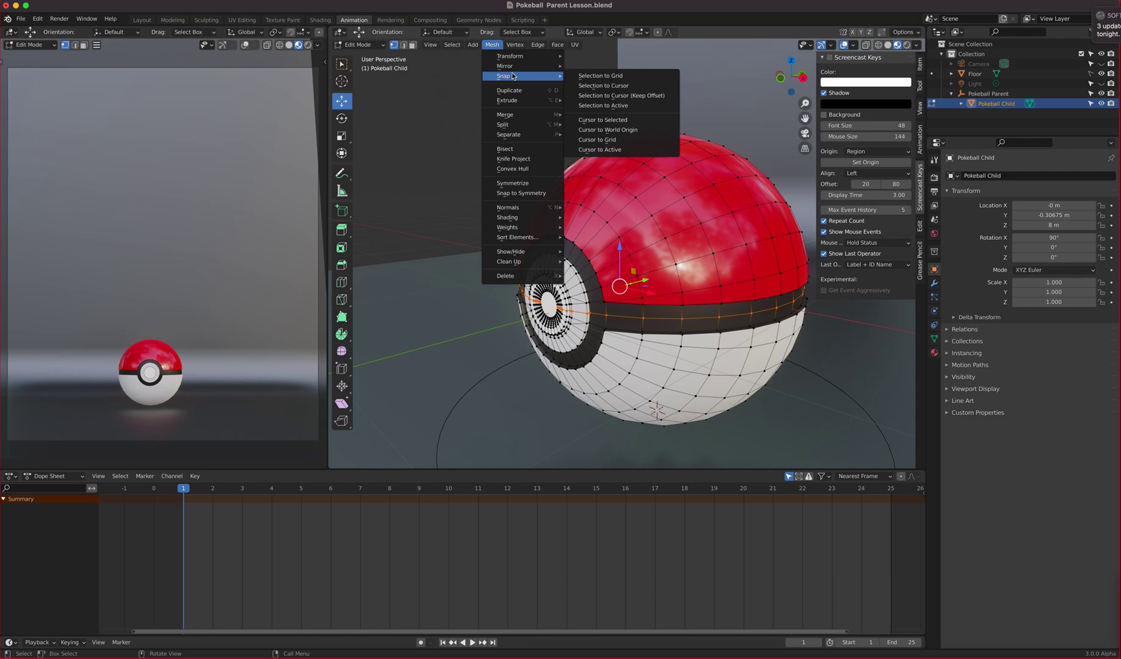
left_click(625, 120)
middle_click_drag(691, 221, 708, 287)
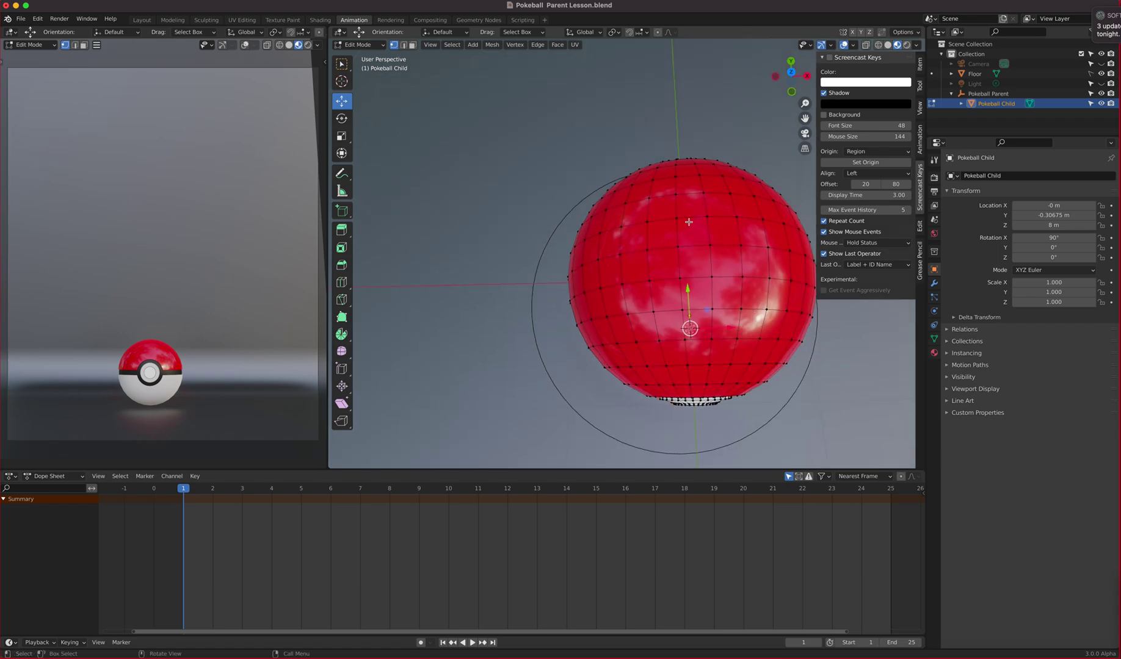
- Use Mesh > Snap to snap the selected belt to the active vertex, viewing from the side
left_click(492, 44)
mouse_move(507, 76)
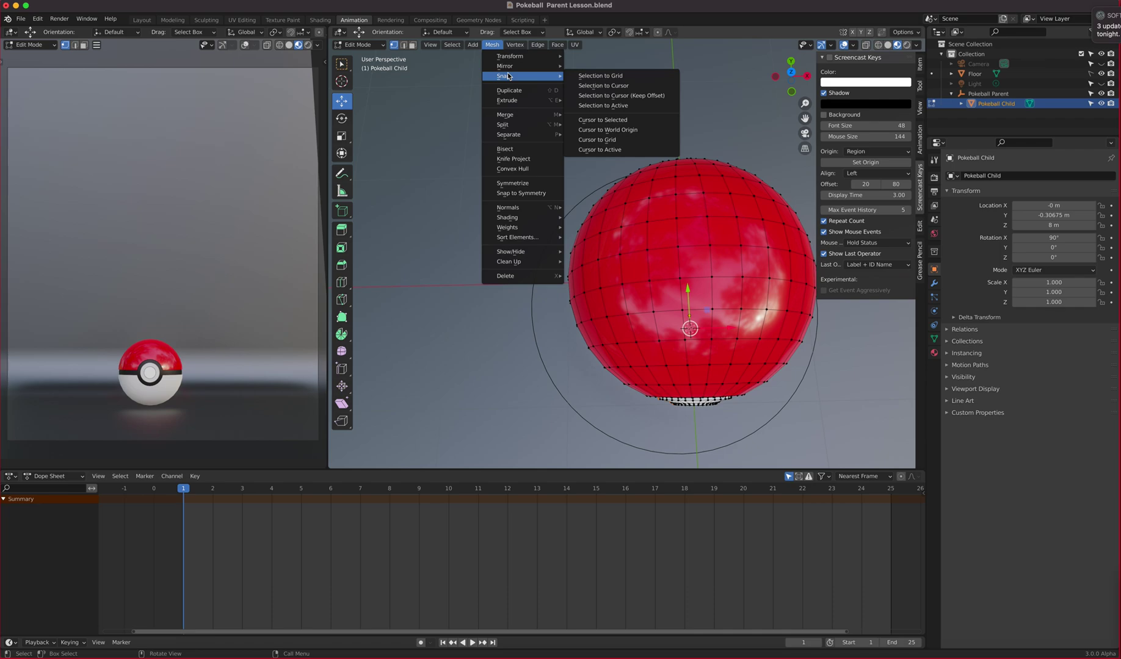
left_click(598, 105)
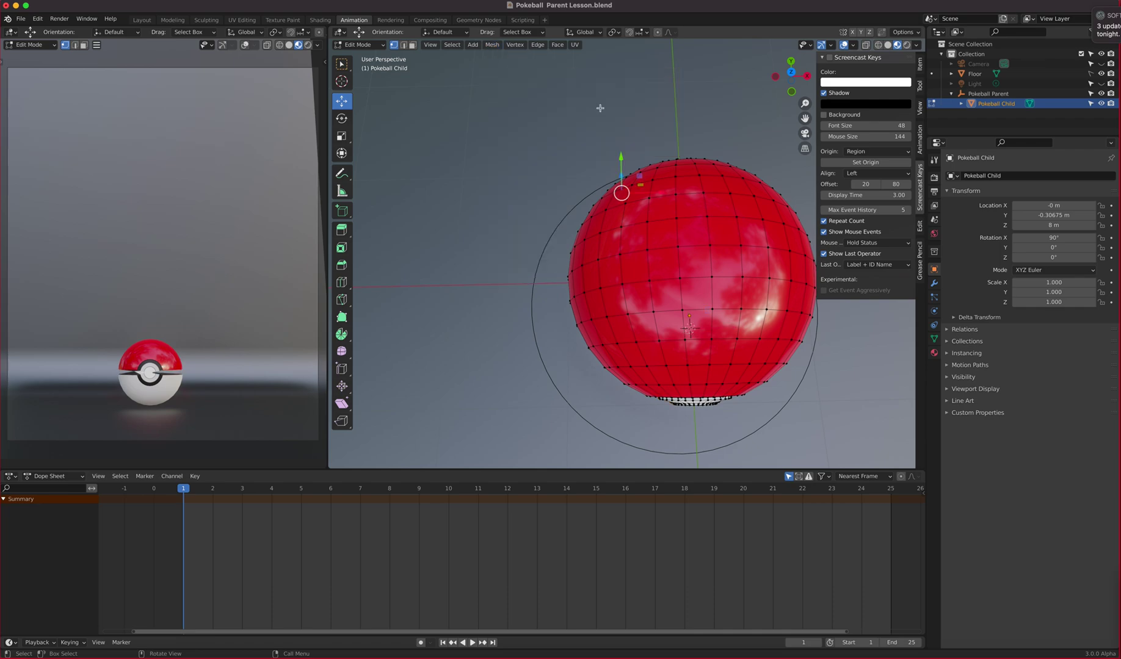
middle_click_drag(600, 108, 567, 164)
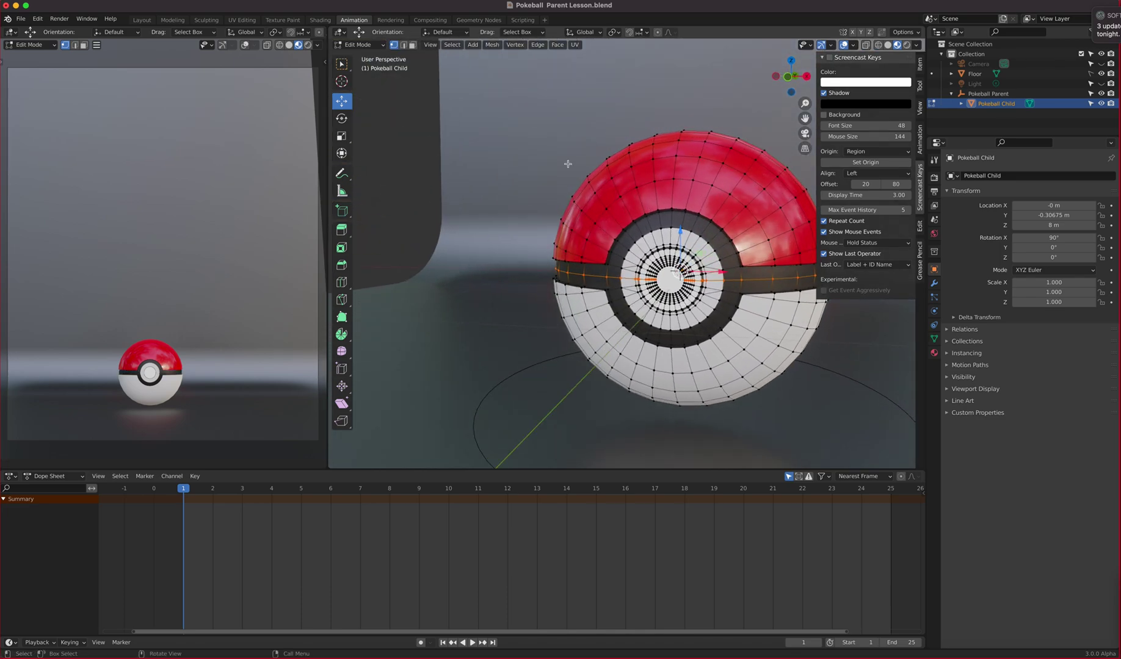
- Orbit around the ball once more, then return to Object Mode with Tab
left_click(381, 44)
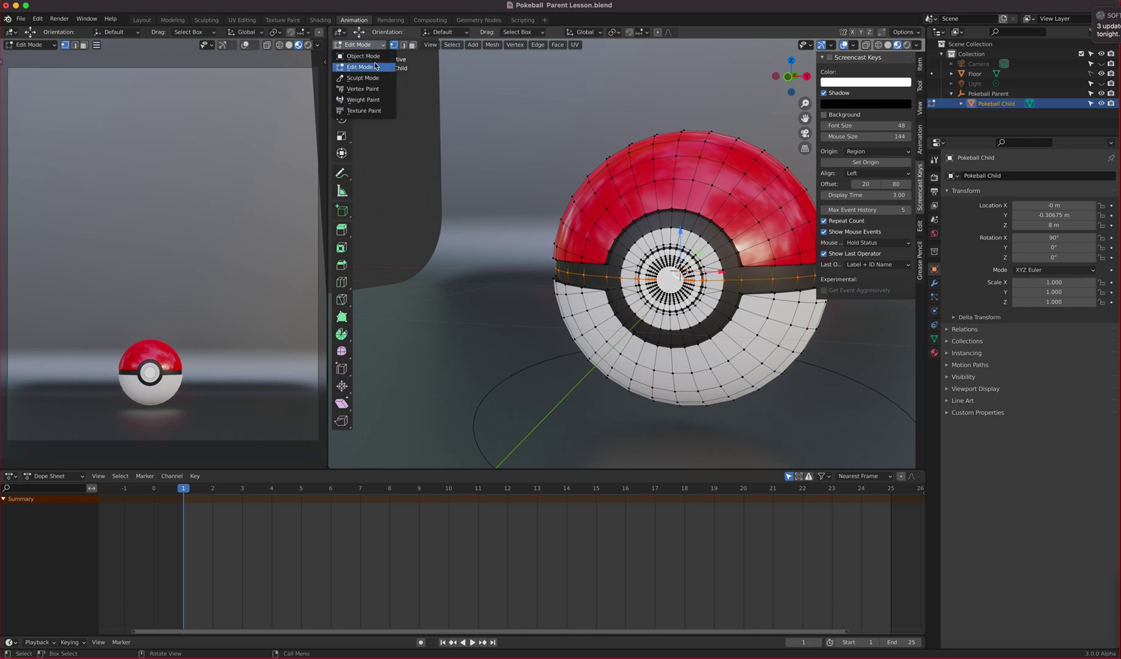
left_click(375, 66)
middle_click_drag(658, 186, 708, 200)
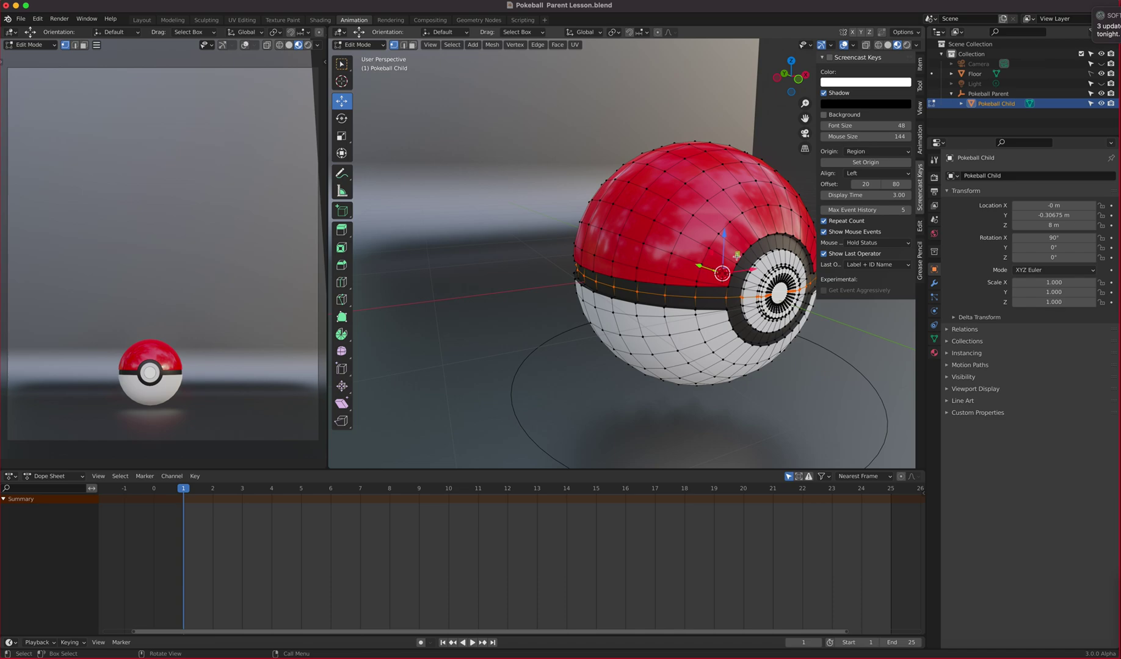
mouse_move(734, 265)
middle_mouse_down()
mouse_move(720, 250)
mouse_move(730, 261)
mouse_move(699, 255)
mouse_move(720, 276)
middle_mouse_up()
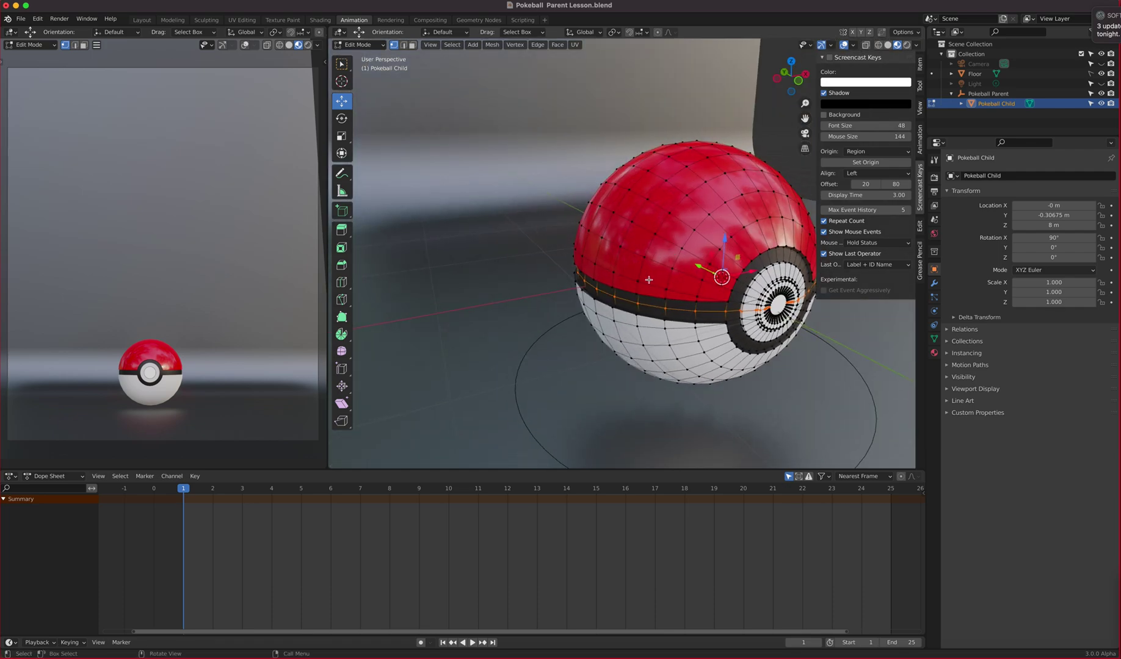
key("Tab")
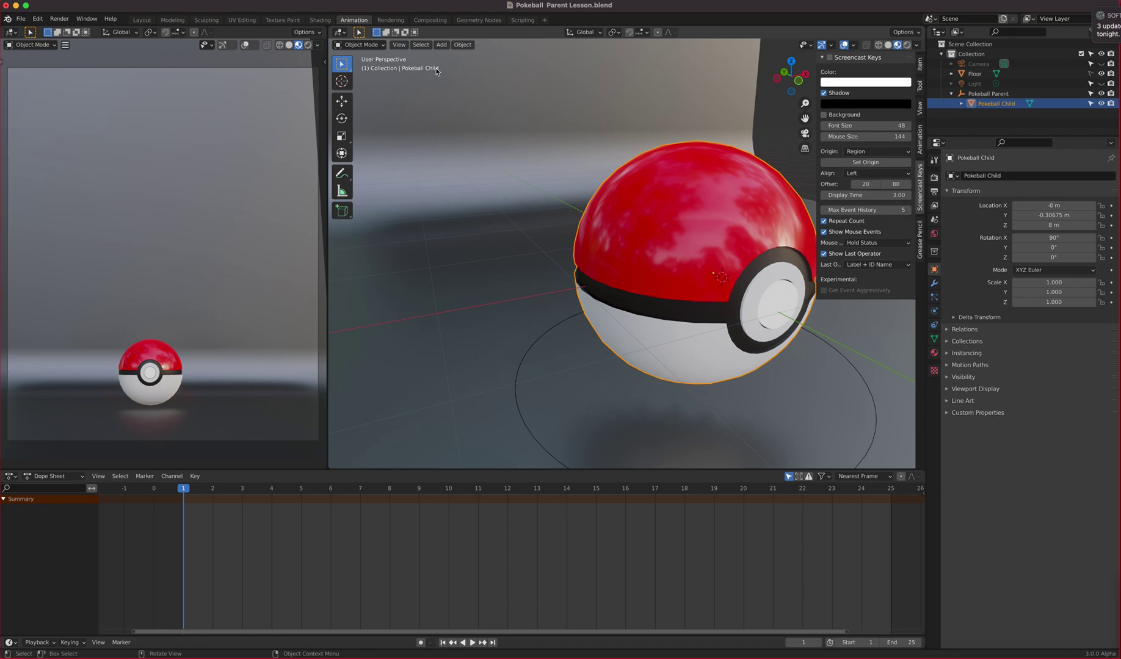
- Apply an Object > Set Origin option for the 3D cursor at the ball's centre, then orbit around
left_click(464, 45)
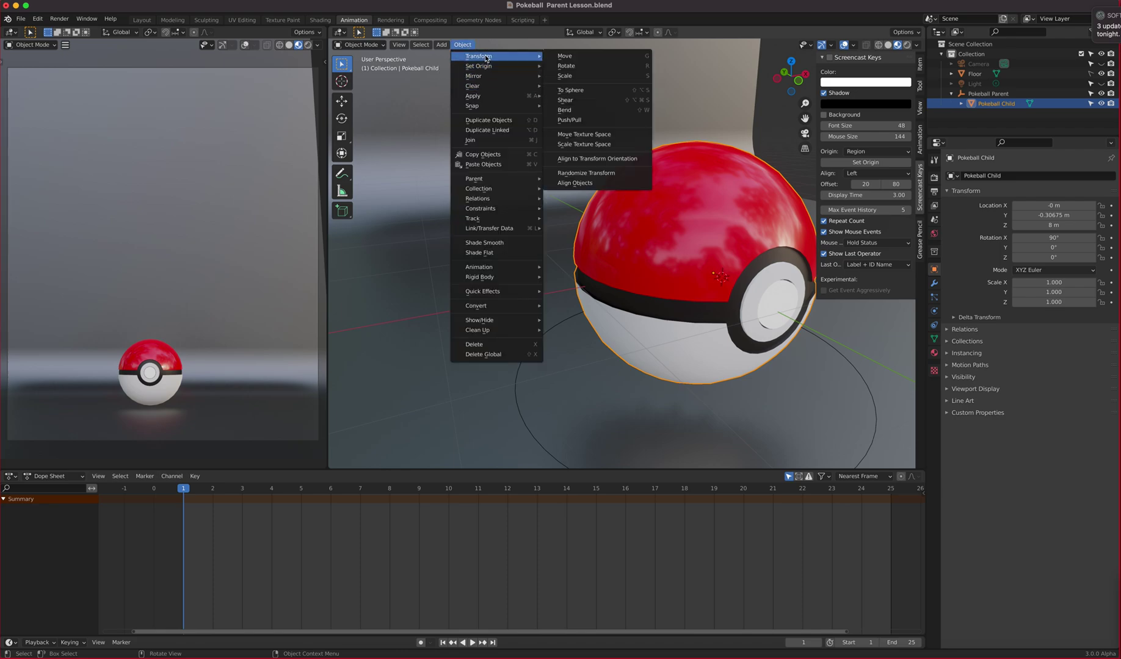
mouse_move(489, 99)
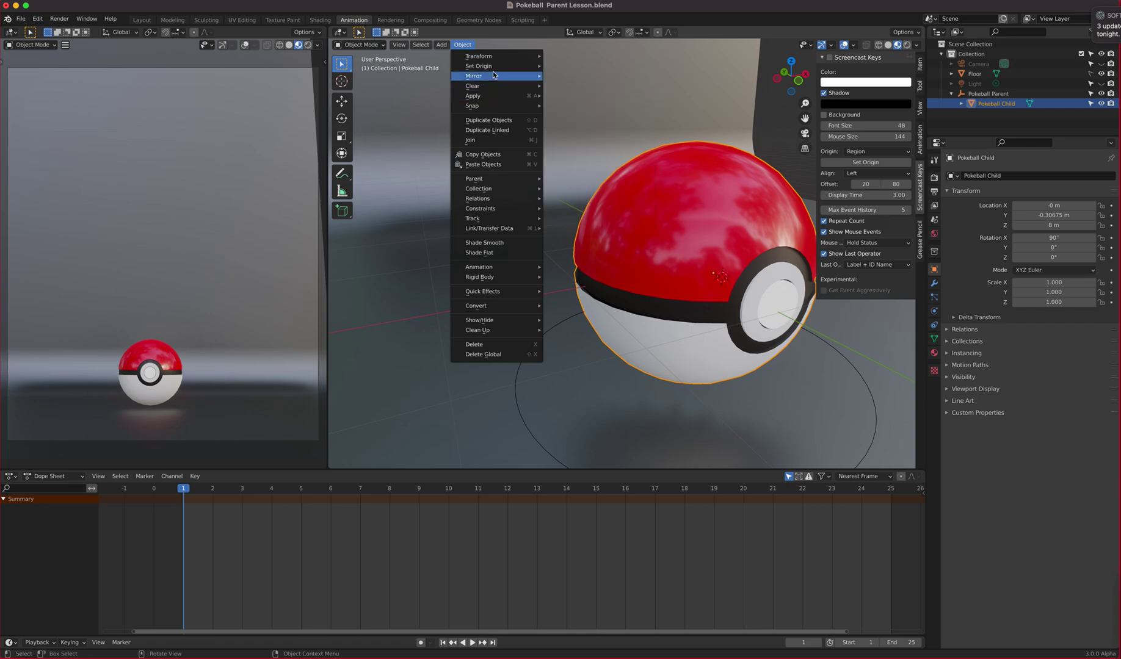
mouse_move(494, 73)
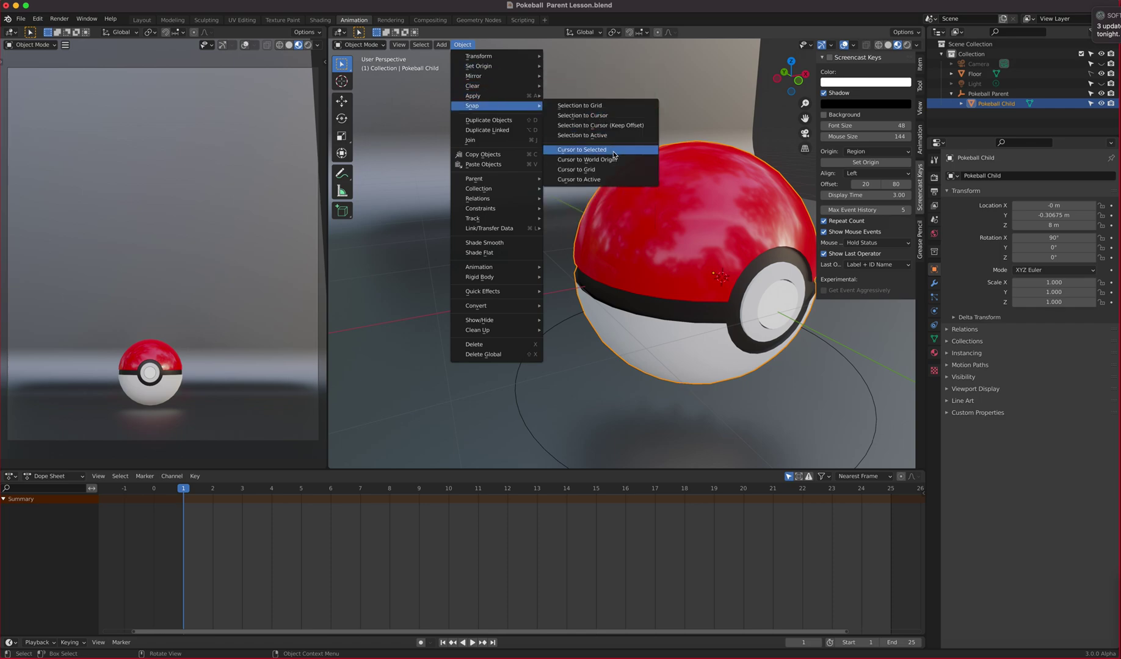
left_click(613, 152)
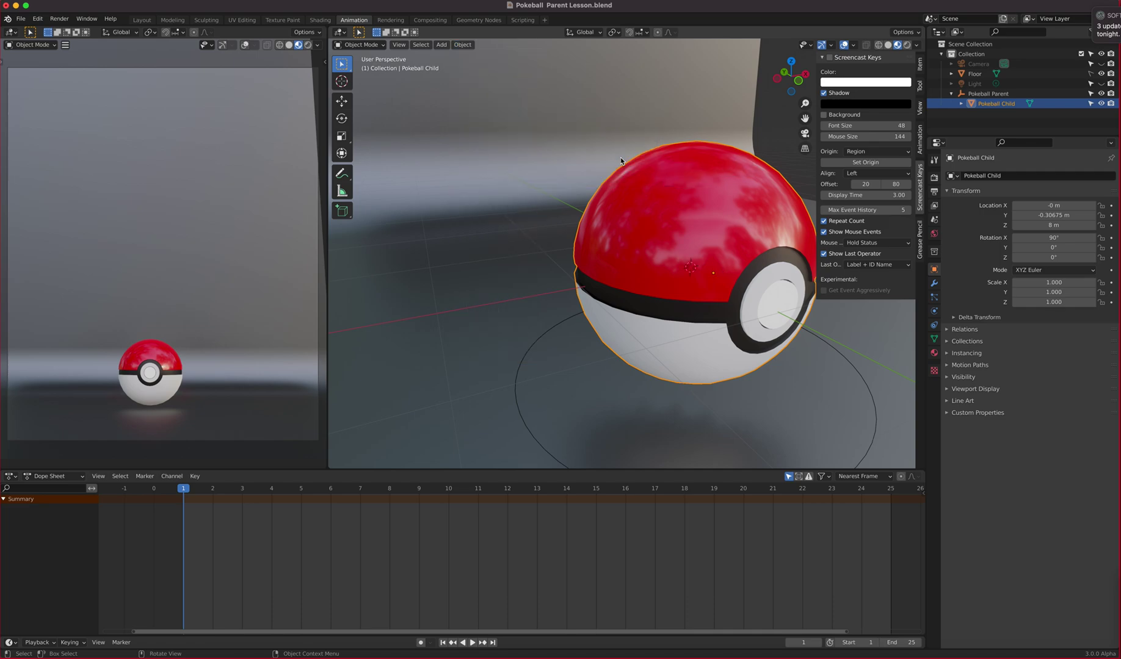
middle_click_drag(719, 228, 615, 238)
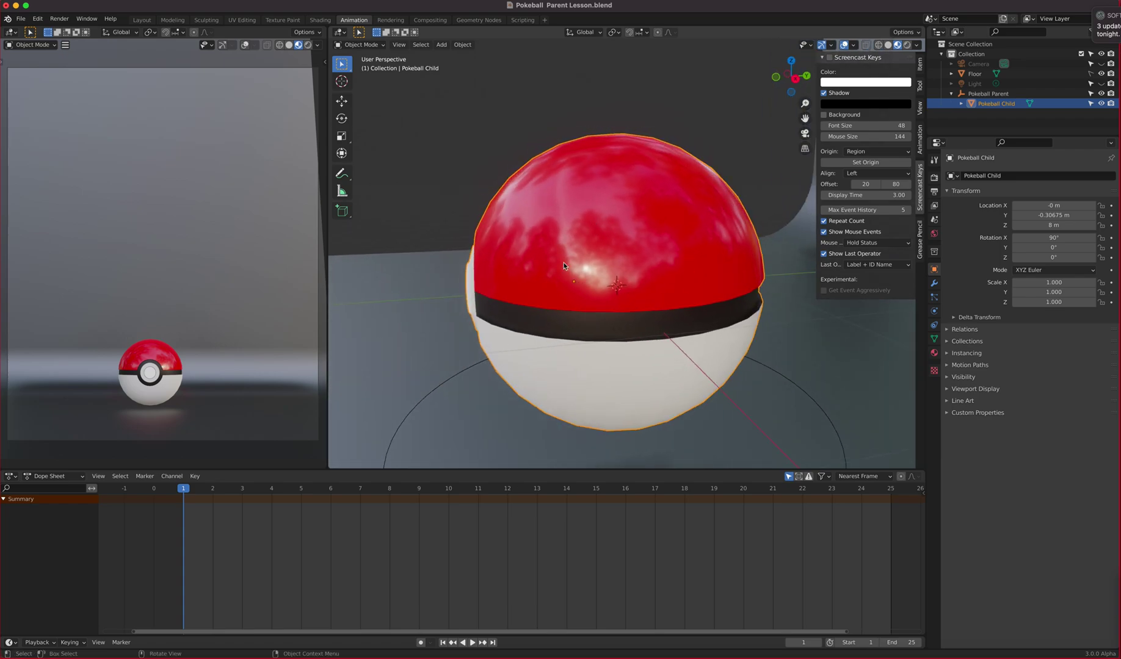
middle_click_drag(628, 298, 677, 290)
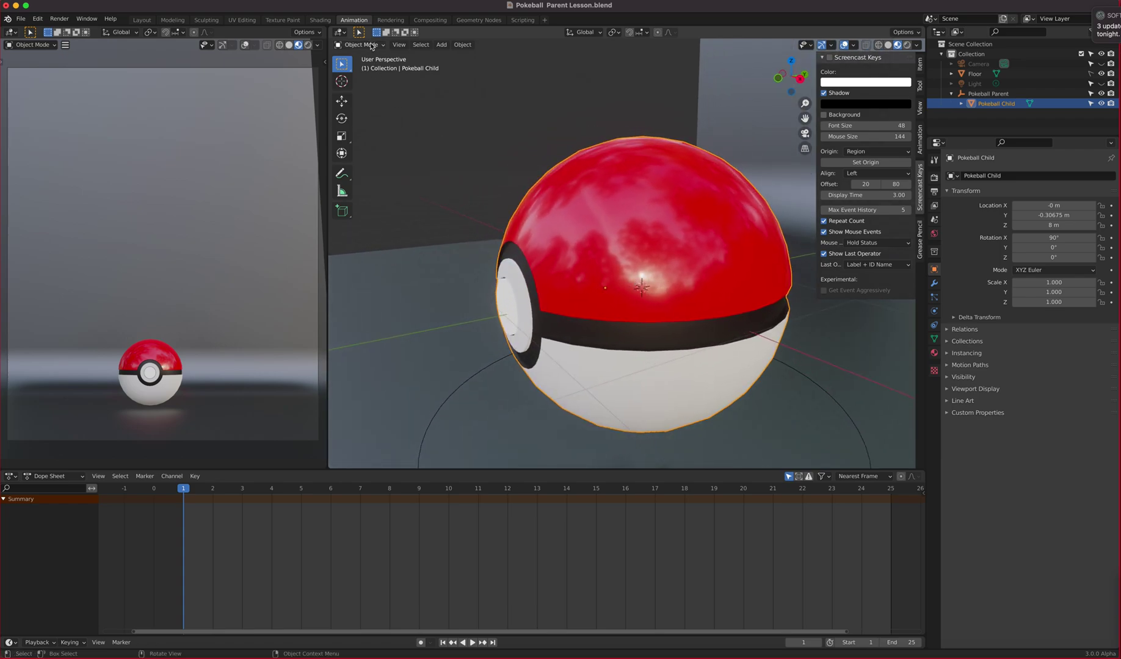
- Set the Pokeball Child's origin to the 3D cursor, giving location Y 0 m, Z 7.9508 m
left_click(460, 48)
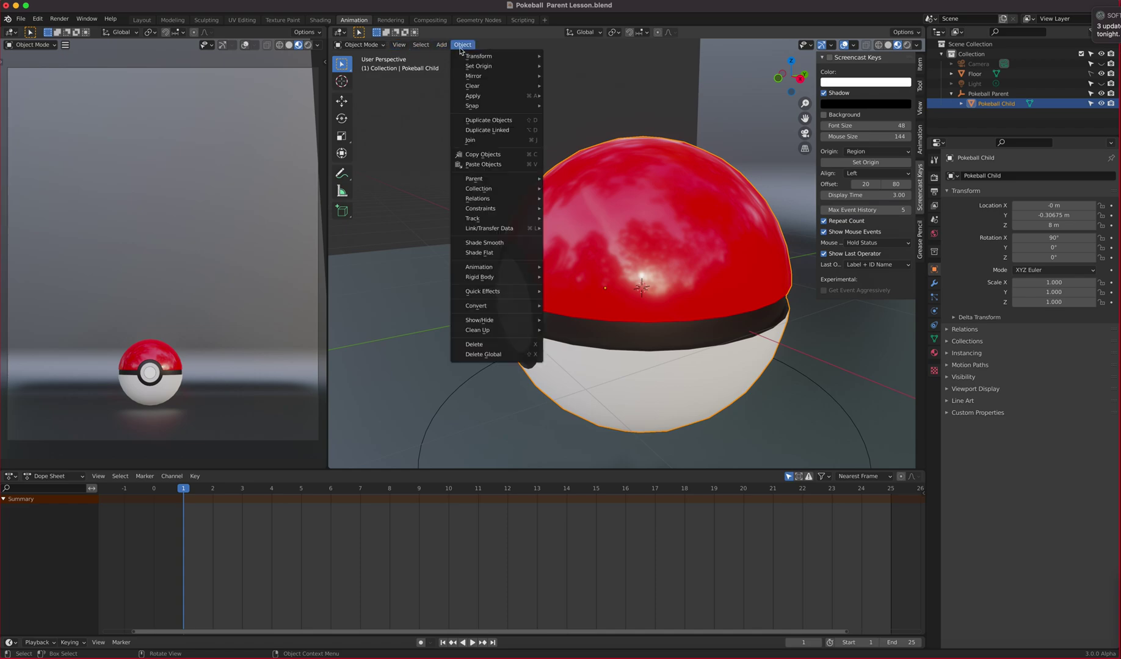
mouse_move(489, 113)
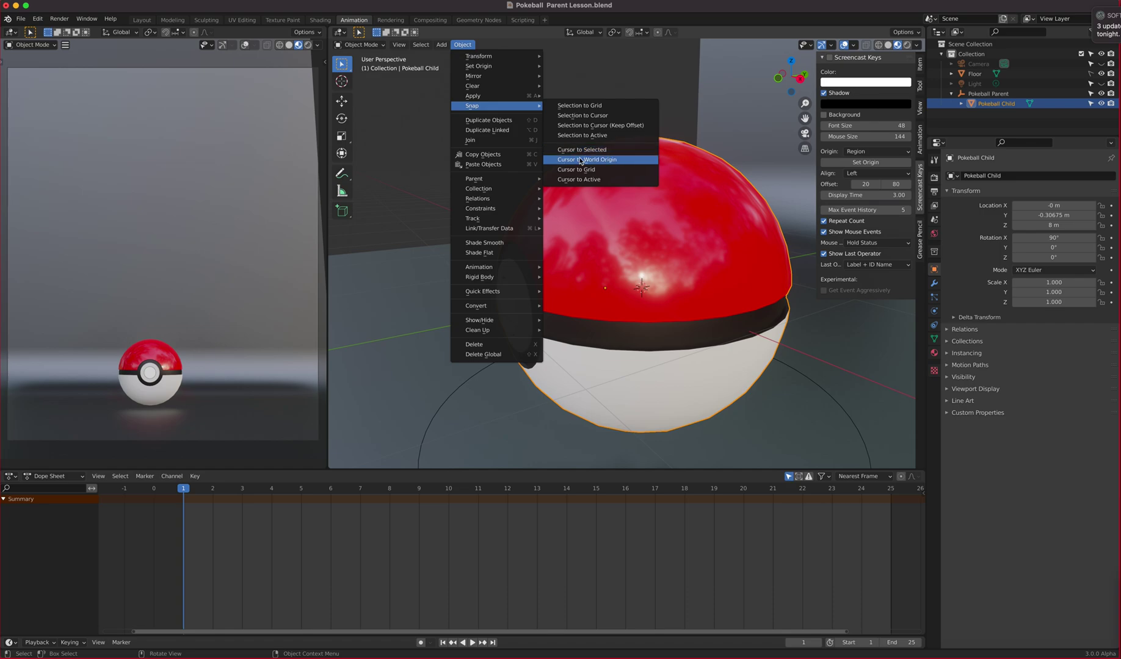
left_click(623, 161)
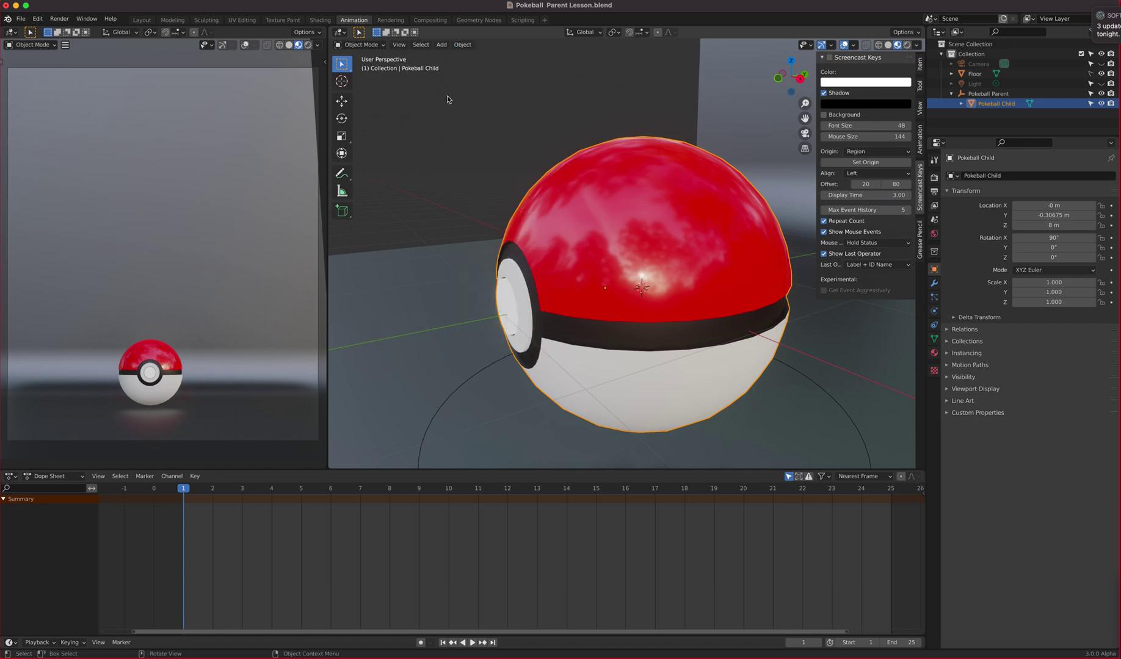
left_click(463, 46)
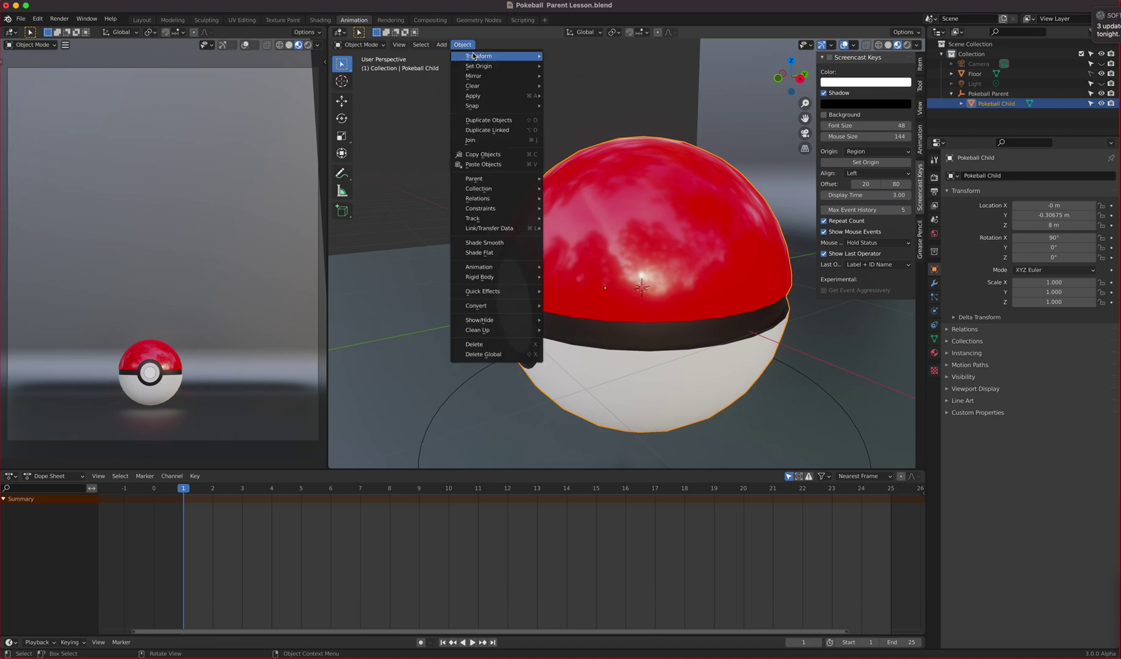
mouse_move(476, 70)
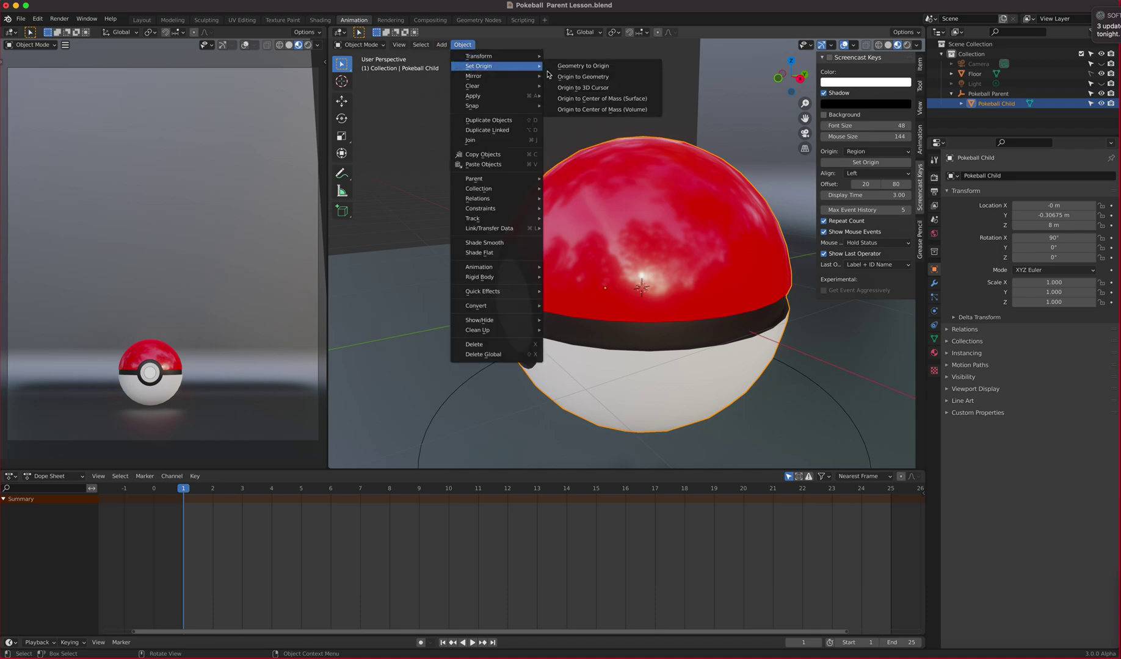
left_click(600, 89)
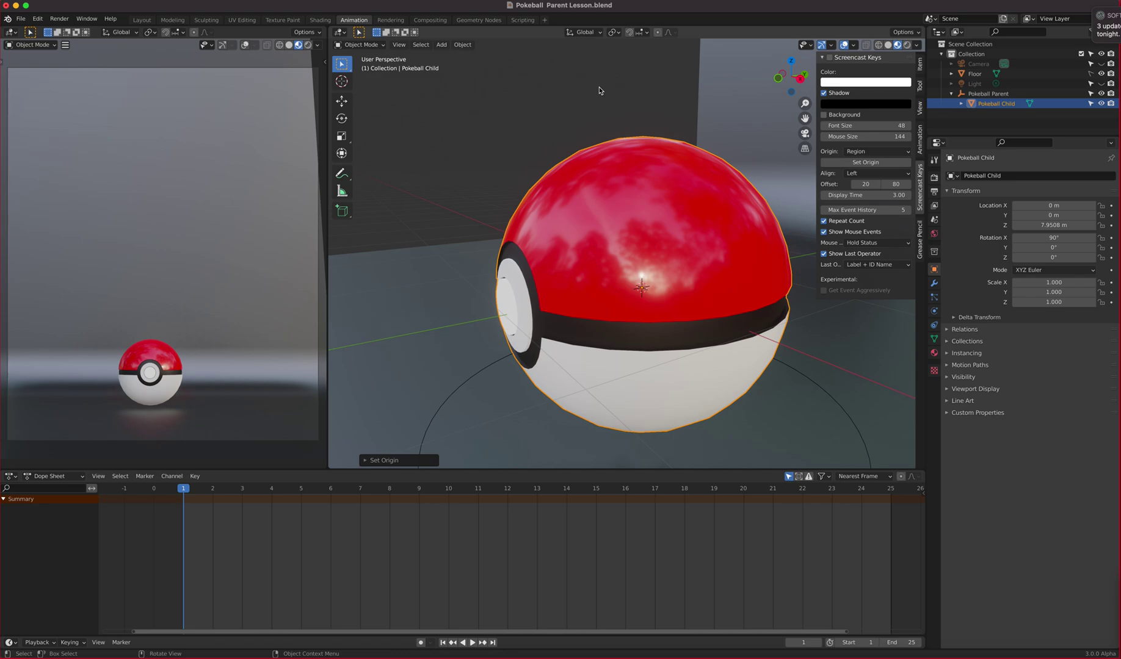
middle_click_drag(641, 191, 631, 286)
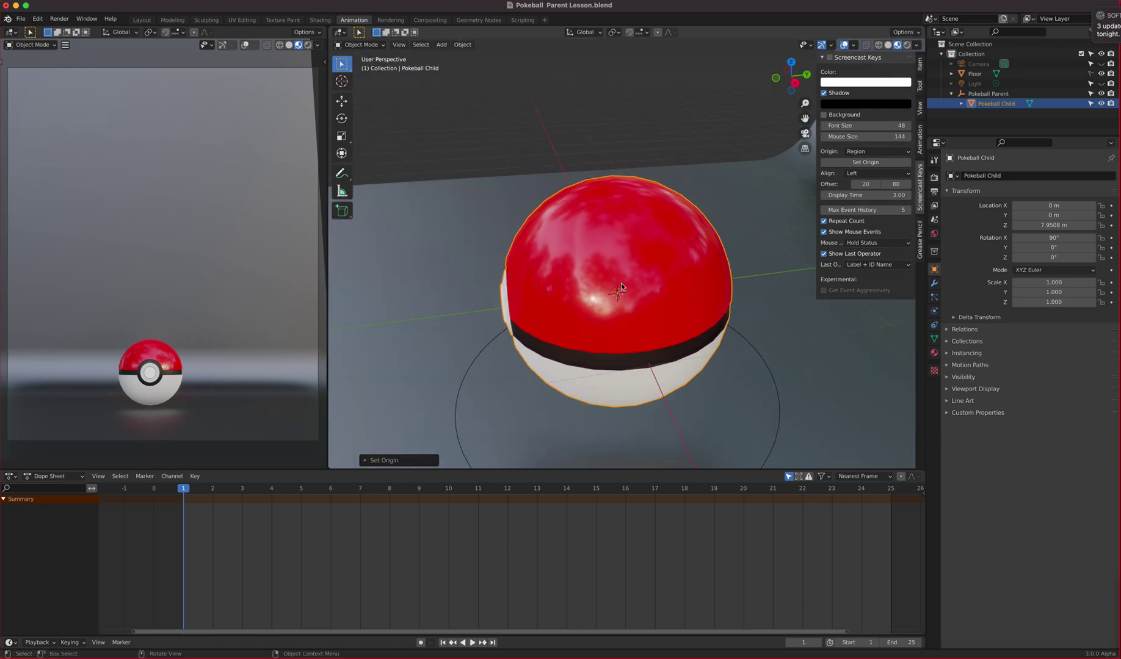
key("KP_3")
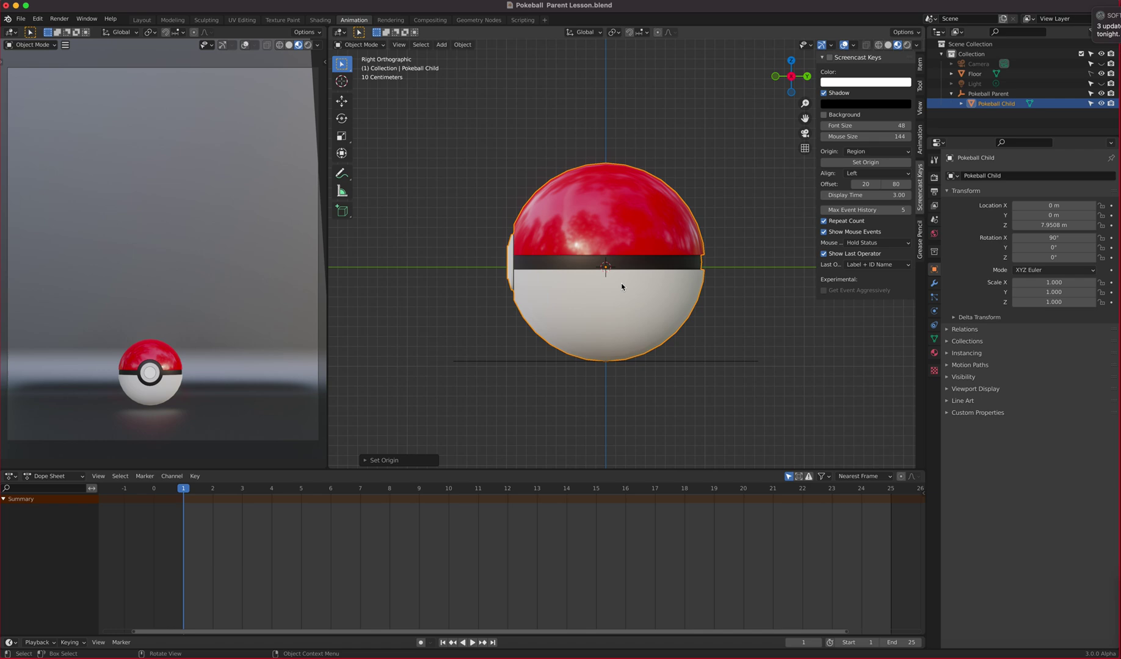
left_click(341, 117)
left_click_drag(631, 243, 652, 228)
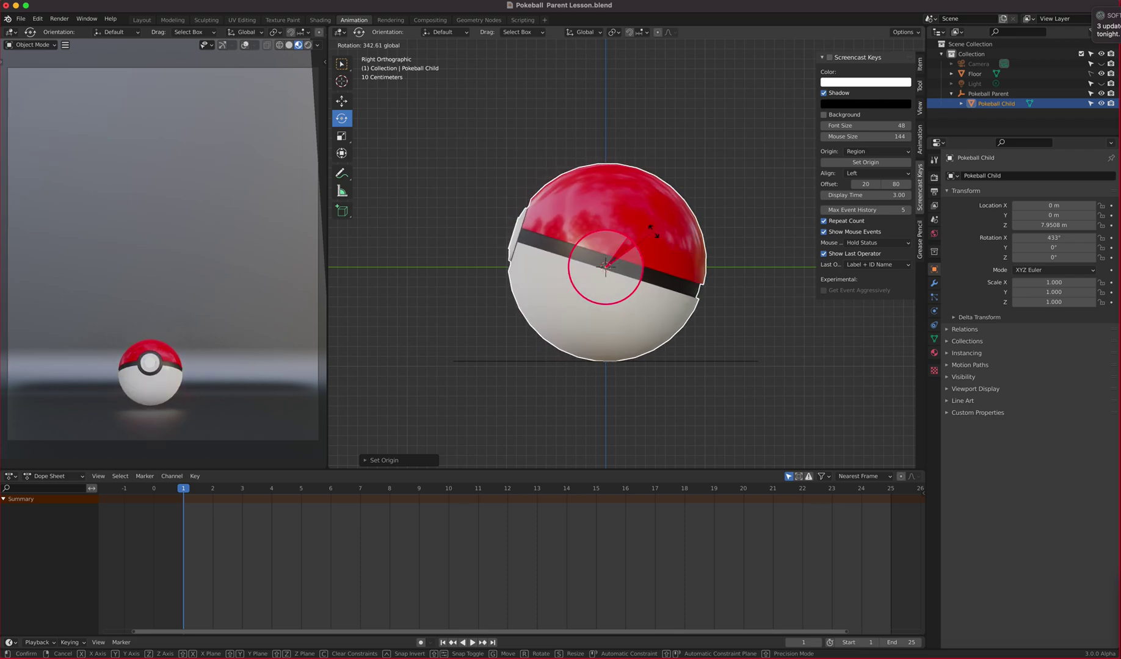
right_click(652, 228)
scroll(640, 257, "up", 6)
scroll(632, 275, "down", 5)
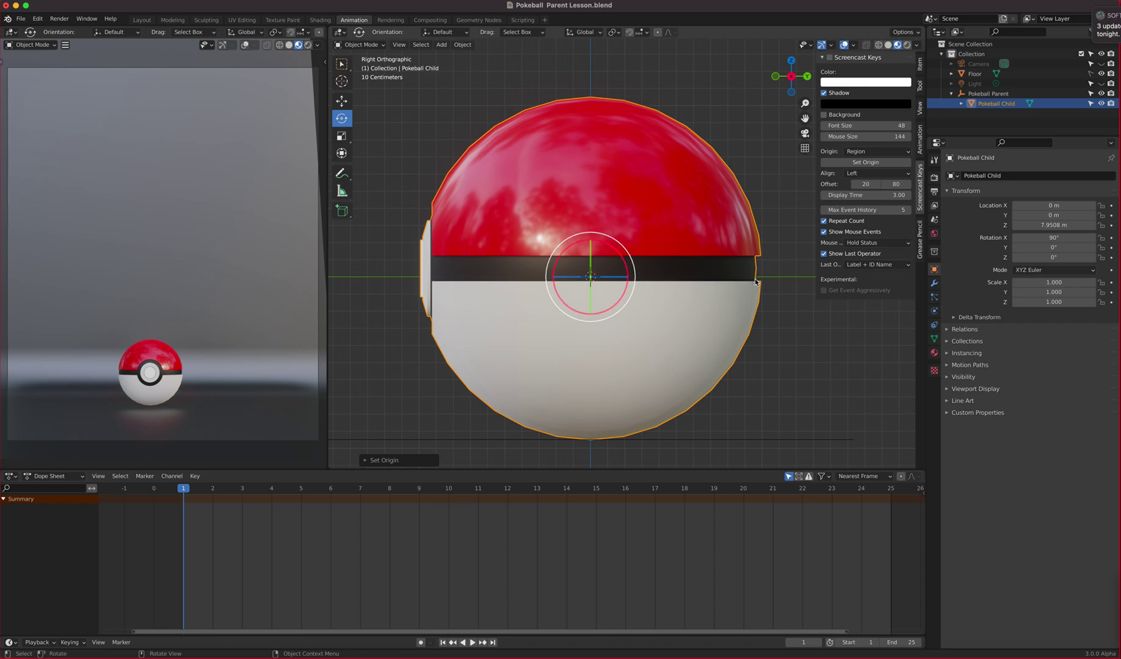
- With the Move tool, lower the Pokeball Child on Z to 7.9025 m, then check it in Front view
left_click(343, 102)
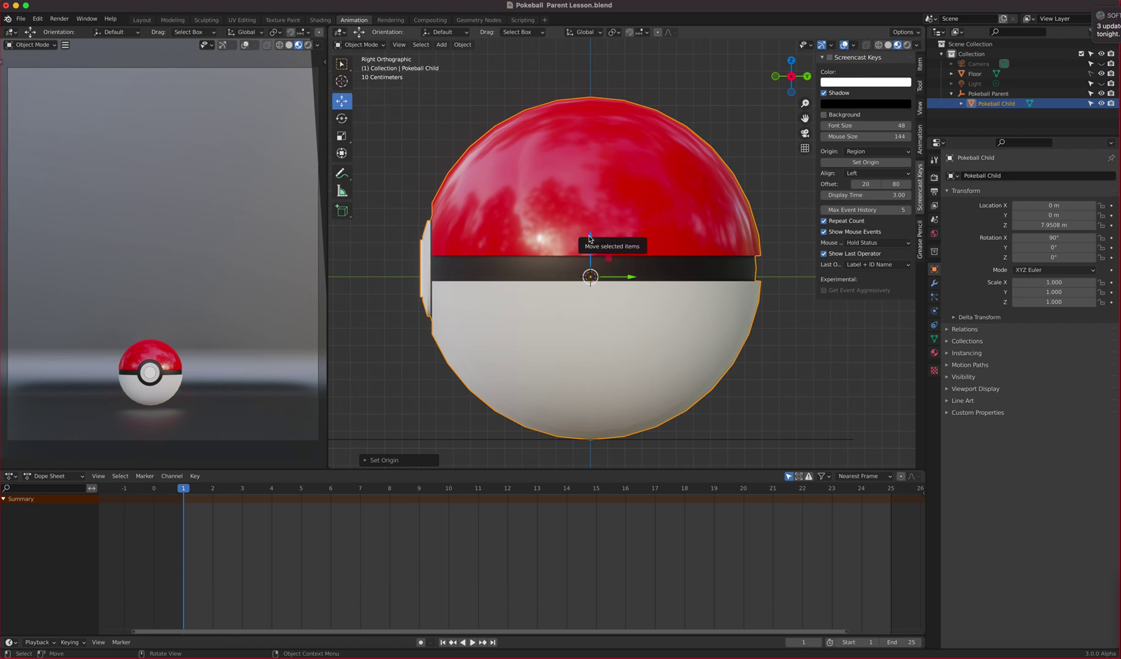
scroll(638, 247, "up", 2)
middle_click_drag(680, 287, 615, 239, "shift")
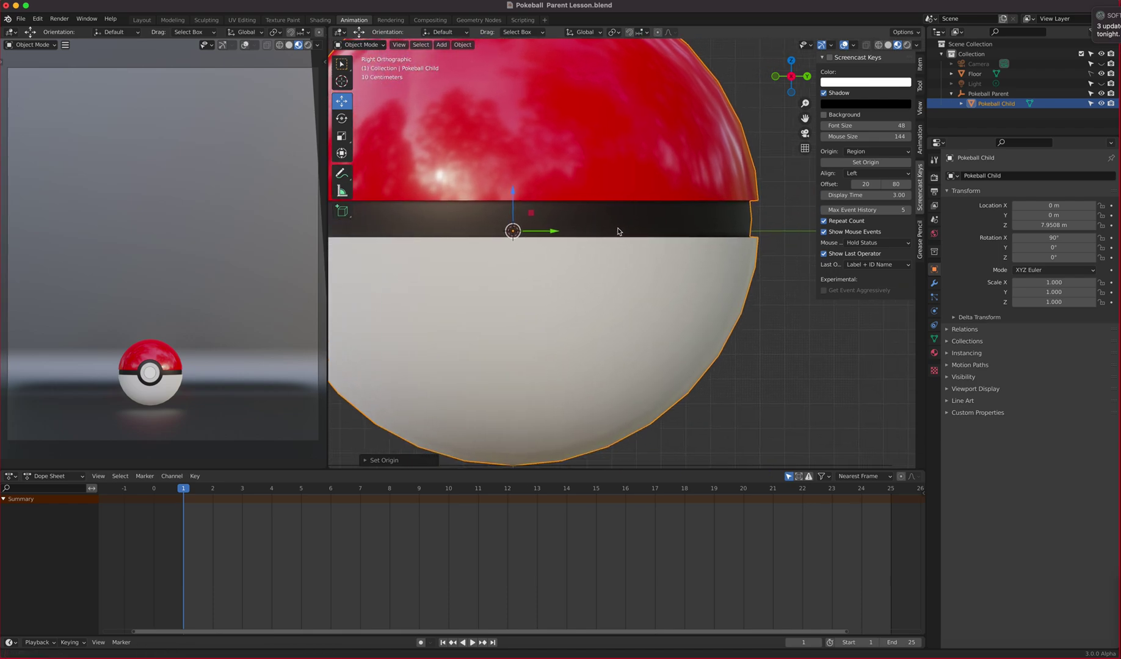
left_click_drag(514, 191, 512, 207)
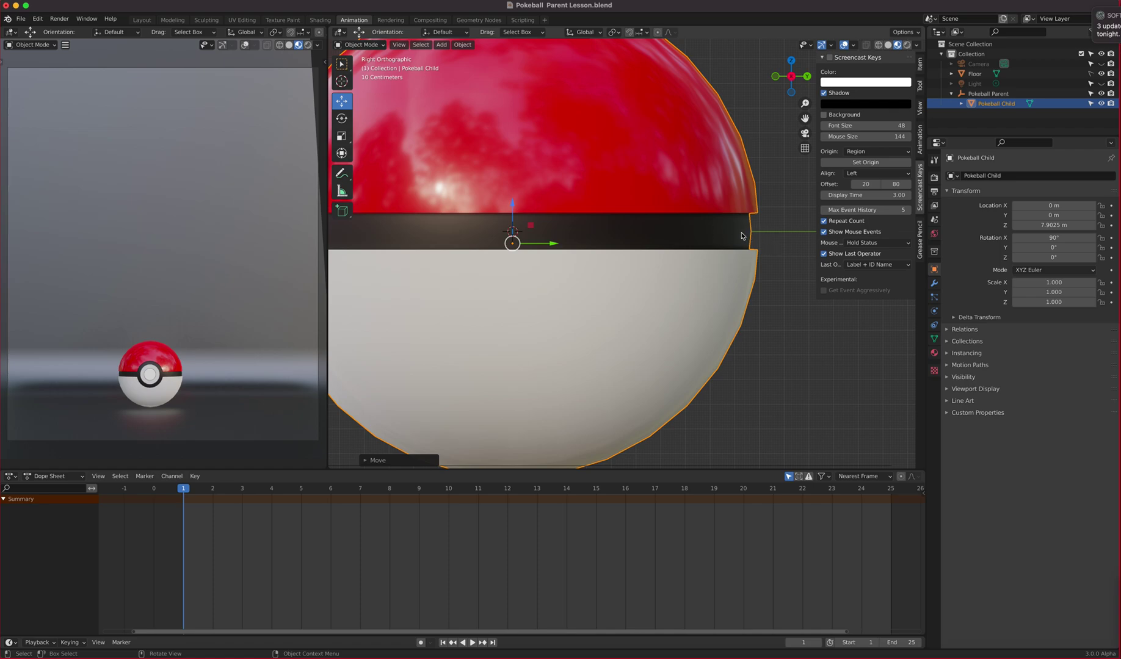
key("KP_1")
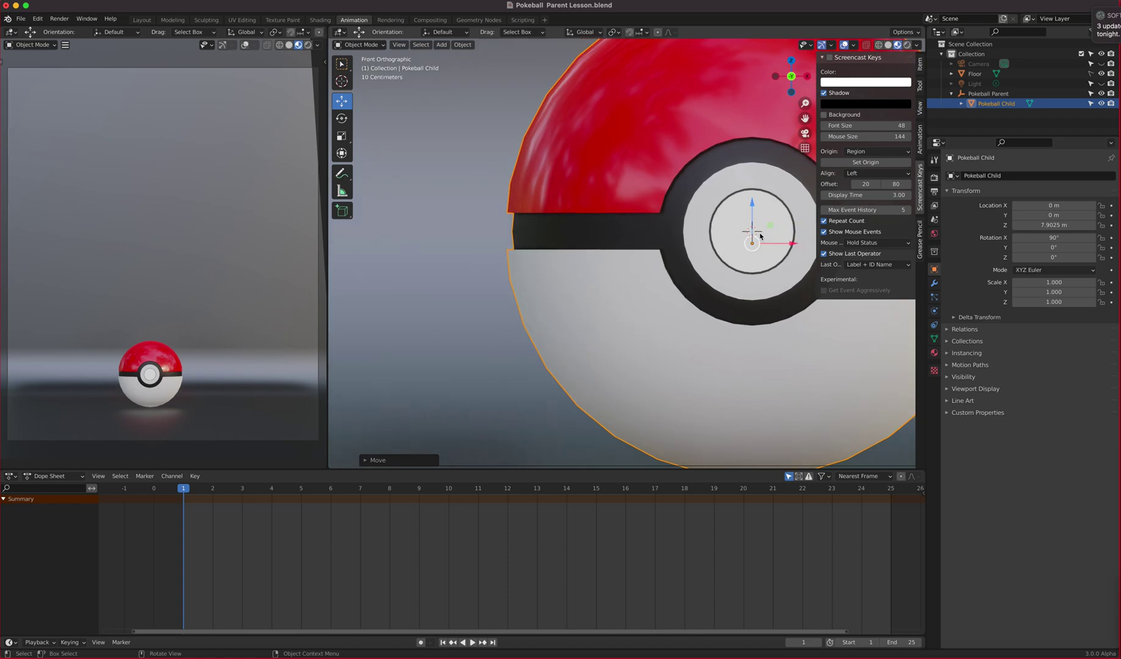
middle_click_drag(733, 249, 609, 249, "shift")
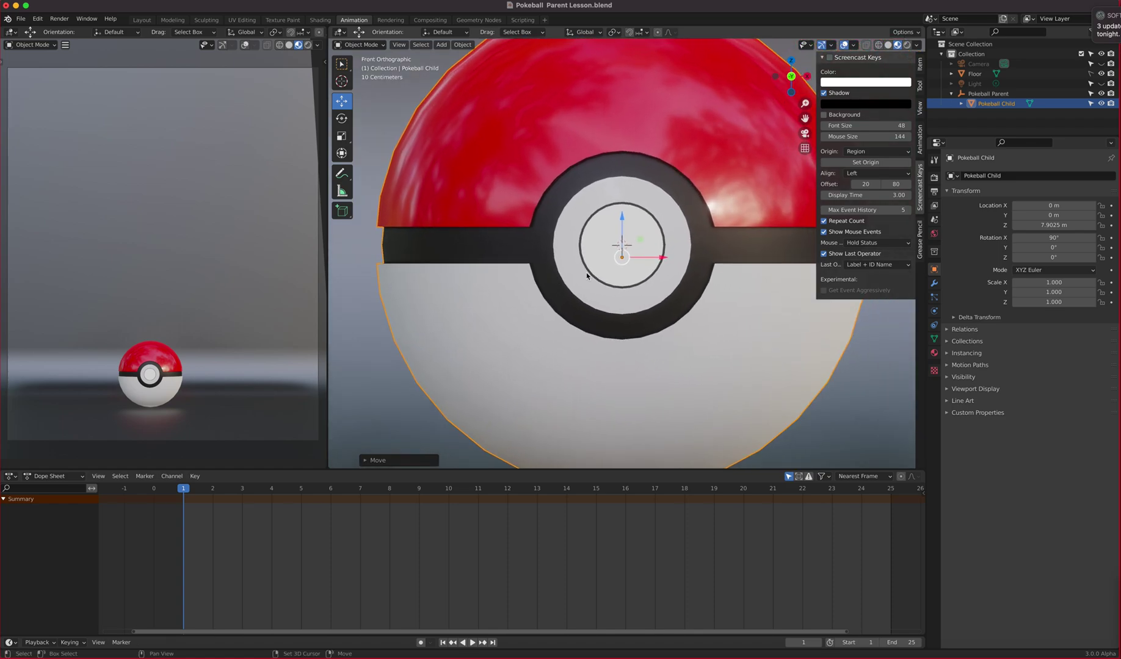
- Set the Pokeball Child's origin to the 3D cursor via Object > Set Origin
left_click(462, 45)
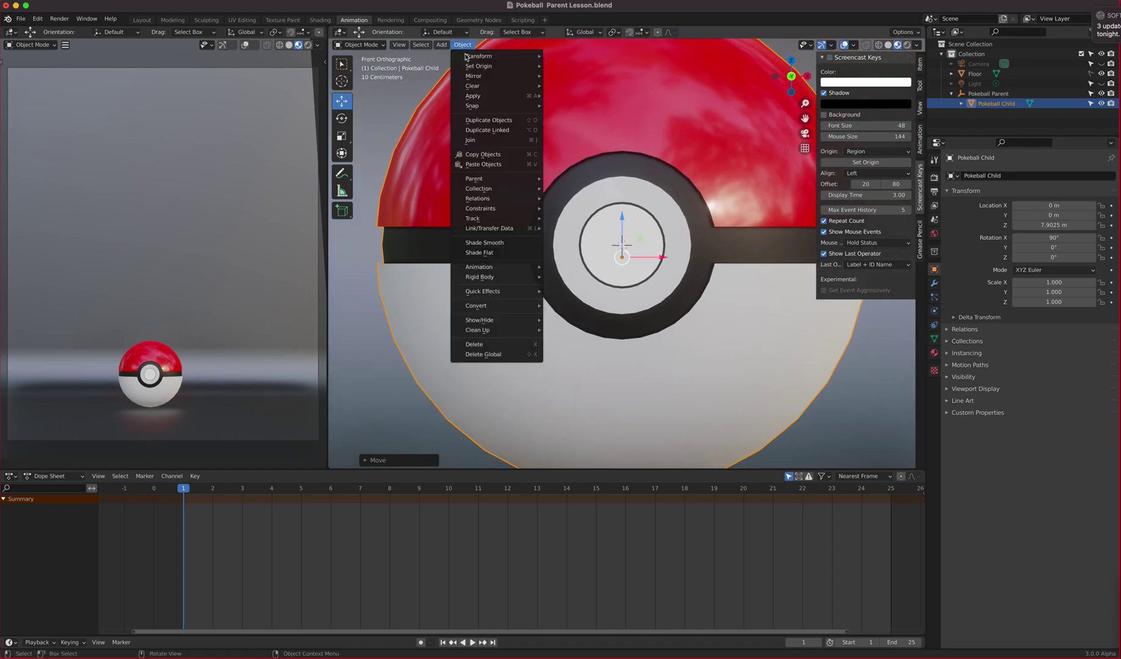
mouse_move(474, 69)
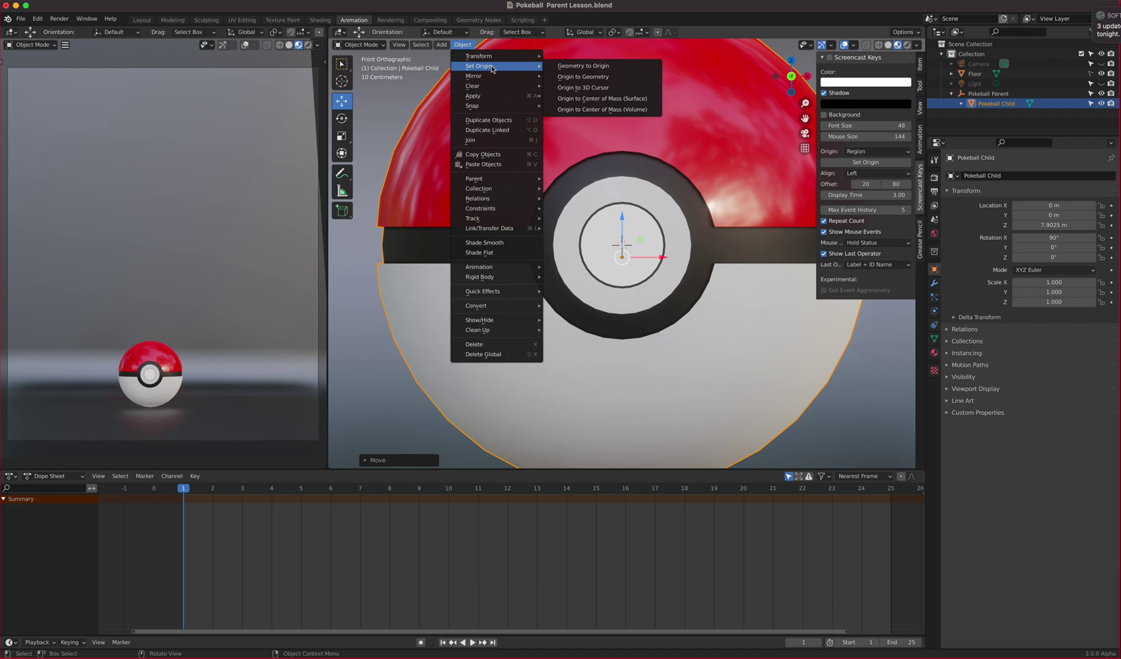
left_click(597, 89)
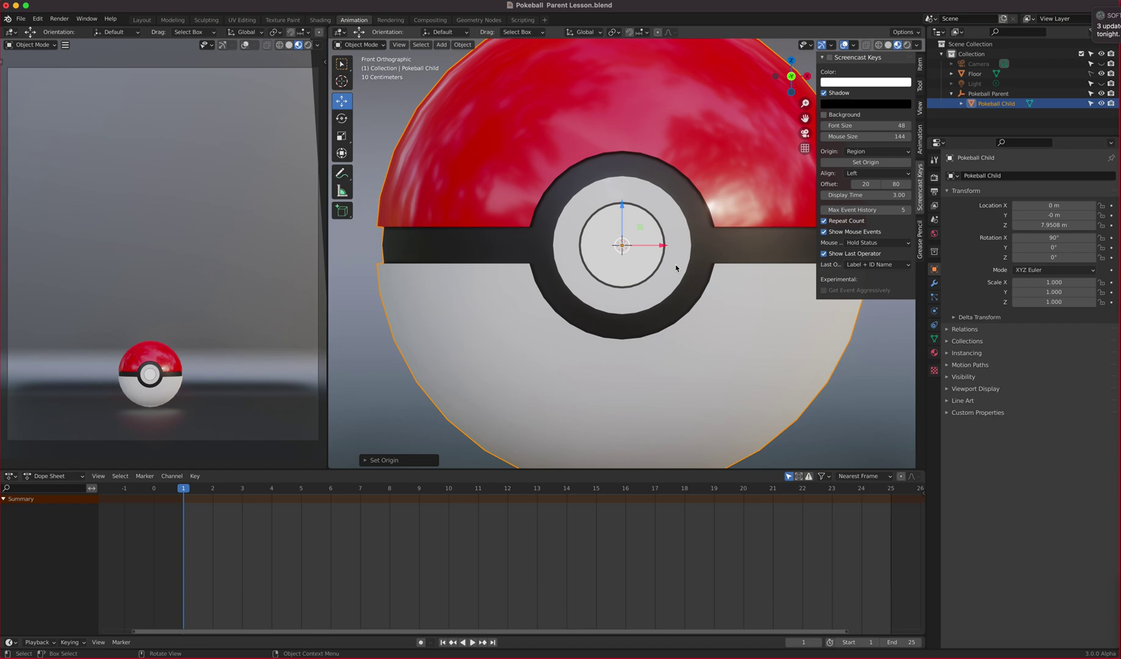
- In Right view, trial-rotate the child ball with the Rotate tool and cancel it
key("KP_3")
scroll(675, 265, "down", 4)
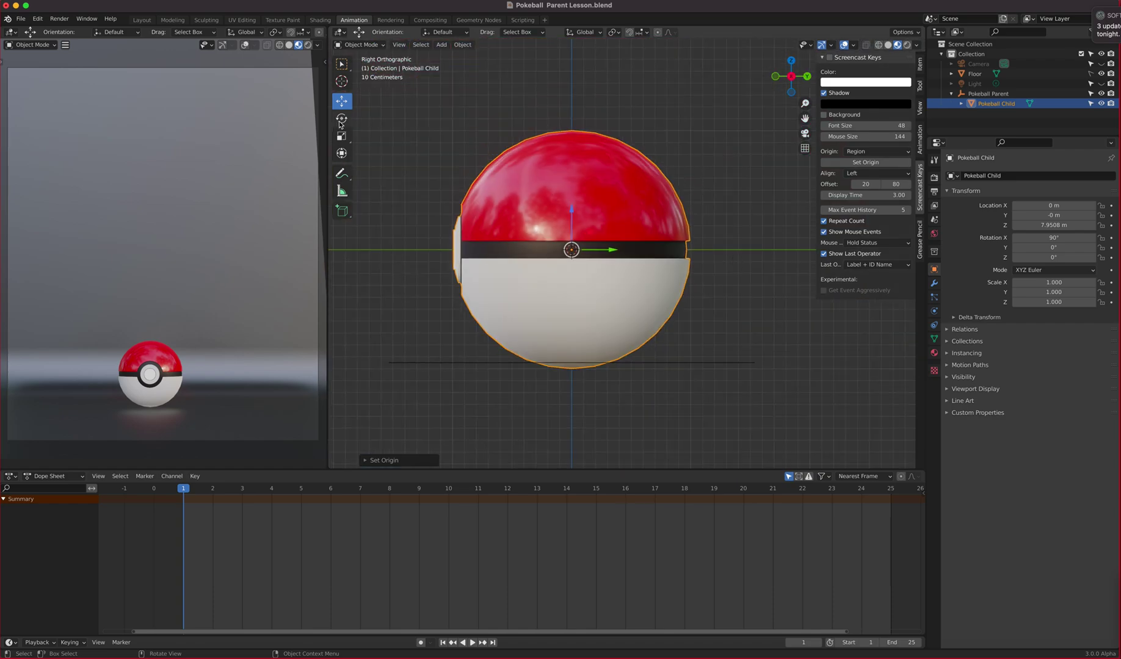
left_click(341, 120)
left_click_drag(570, 247, 617, 208)
key("r")
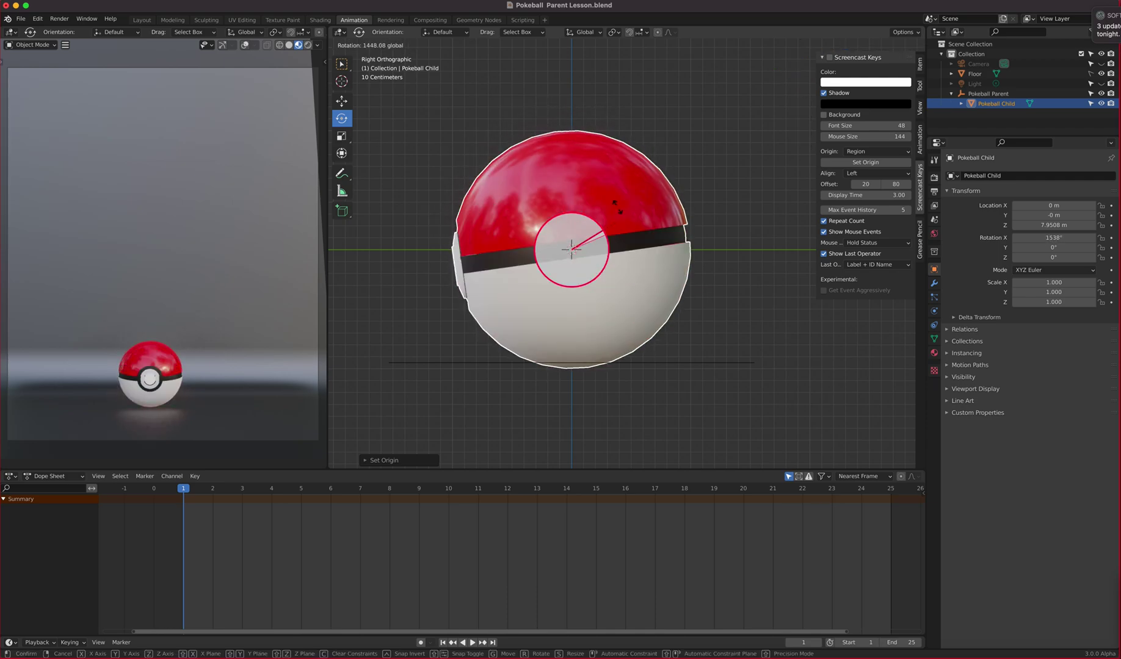
key("Escape")
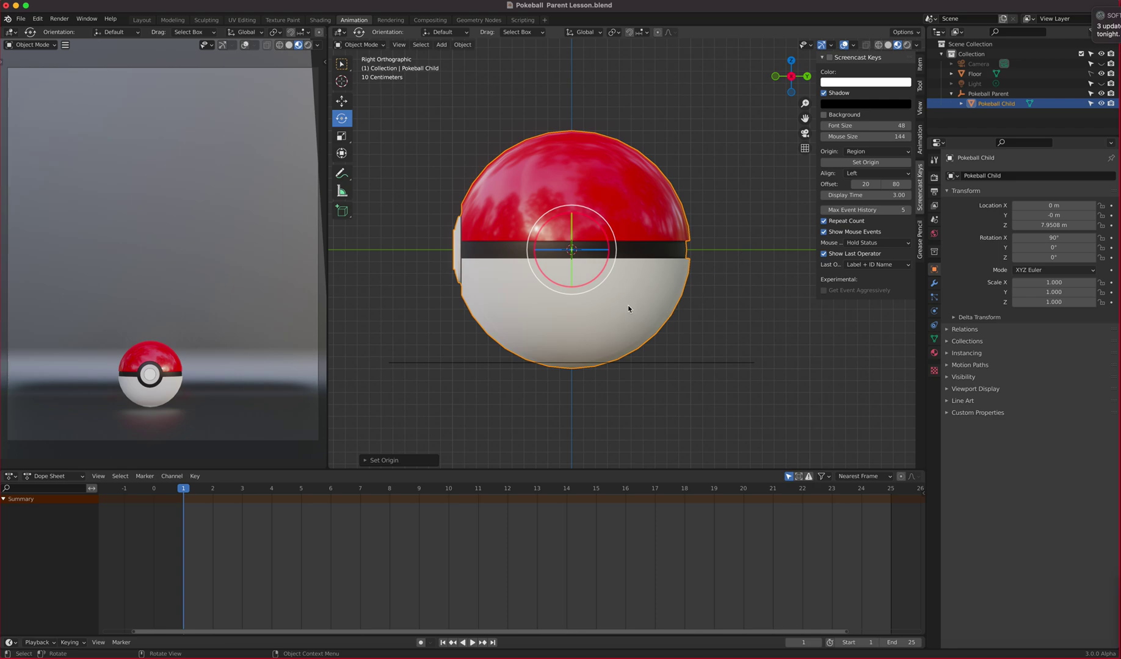
- Orbit and zoom out, then with Select Box click the circular Pokeball Parent empty beneath the ball
mouse_move(628, 308)
middle_mouse_down()
mouse_move(625, 294)
mouse_move(699, 278)
mouse_move(633, 299)
middle_mouse_up()
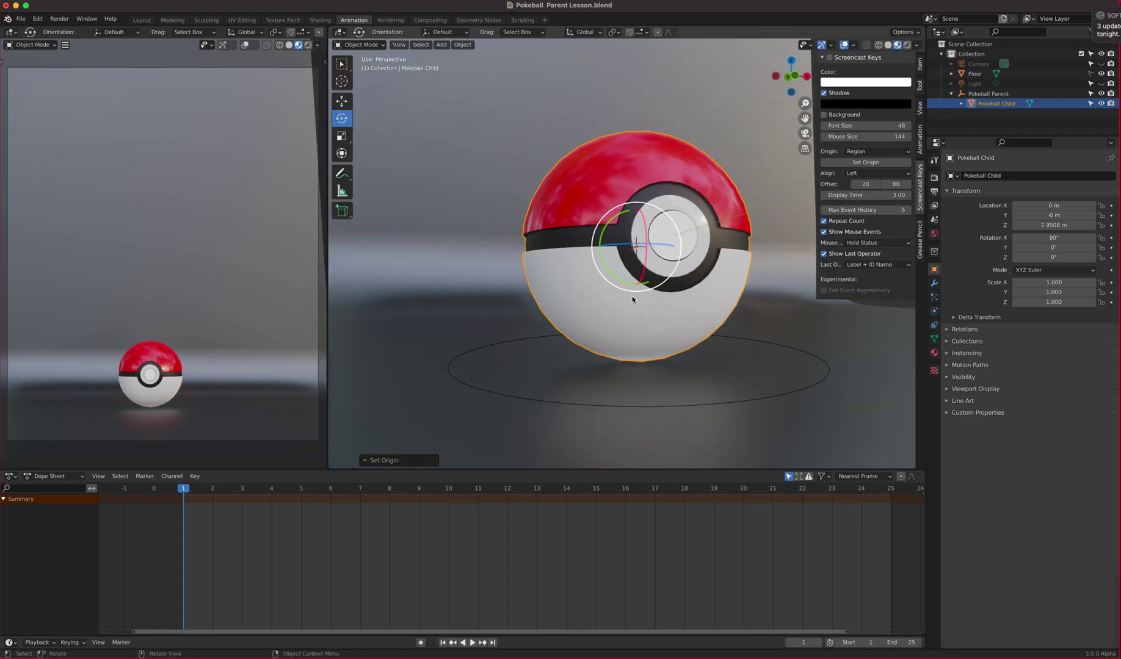
scroll(632, 299, "down", 5)
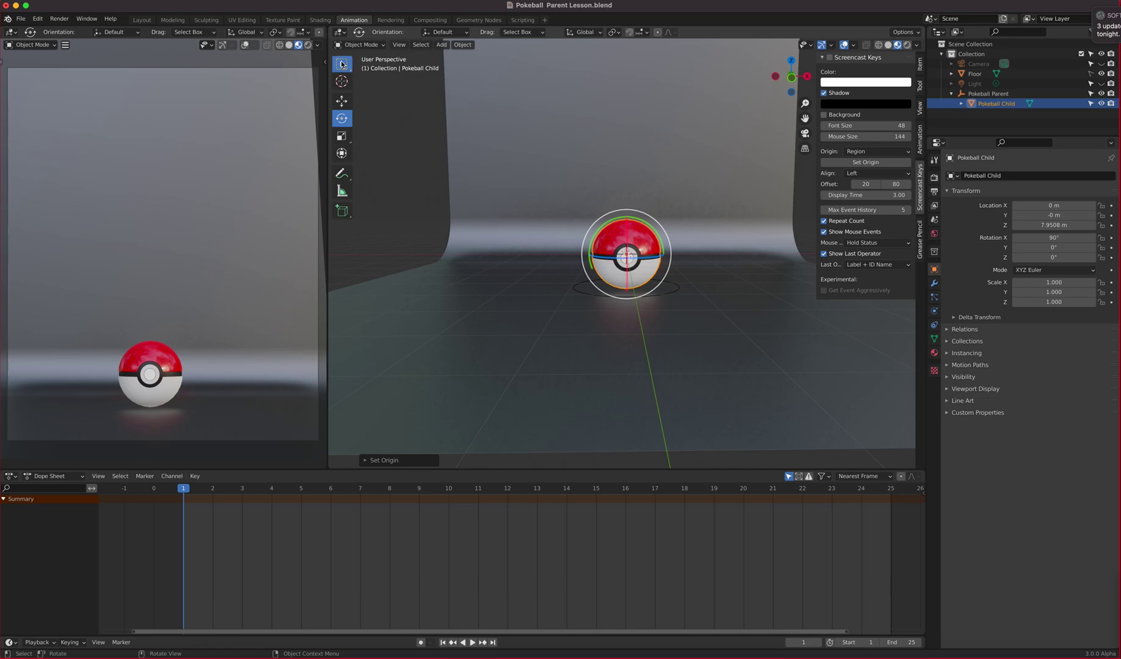
left_click(342, 63)
left_click(669, 298)
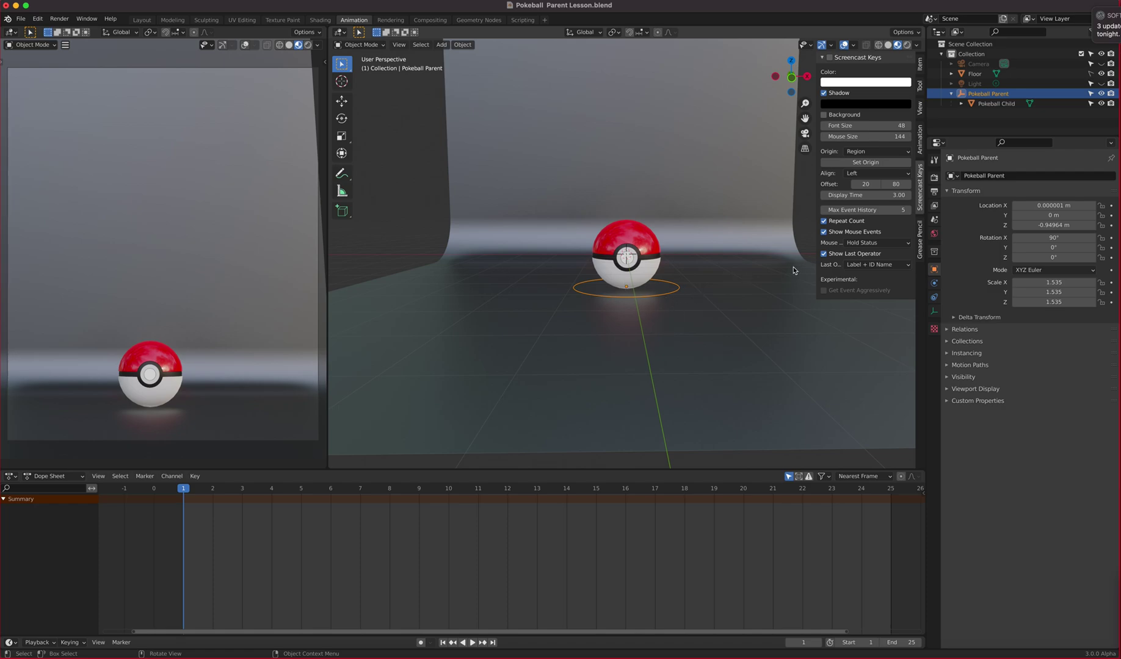
- Set the Pokeball Parent's Location Z to -1 m in the sidebar Item panel, then reselect it
left_click(920, 66)
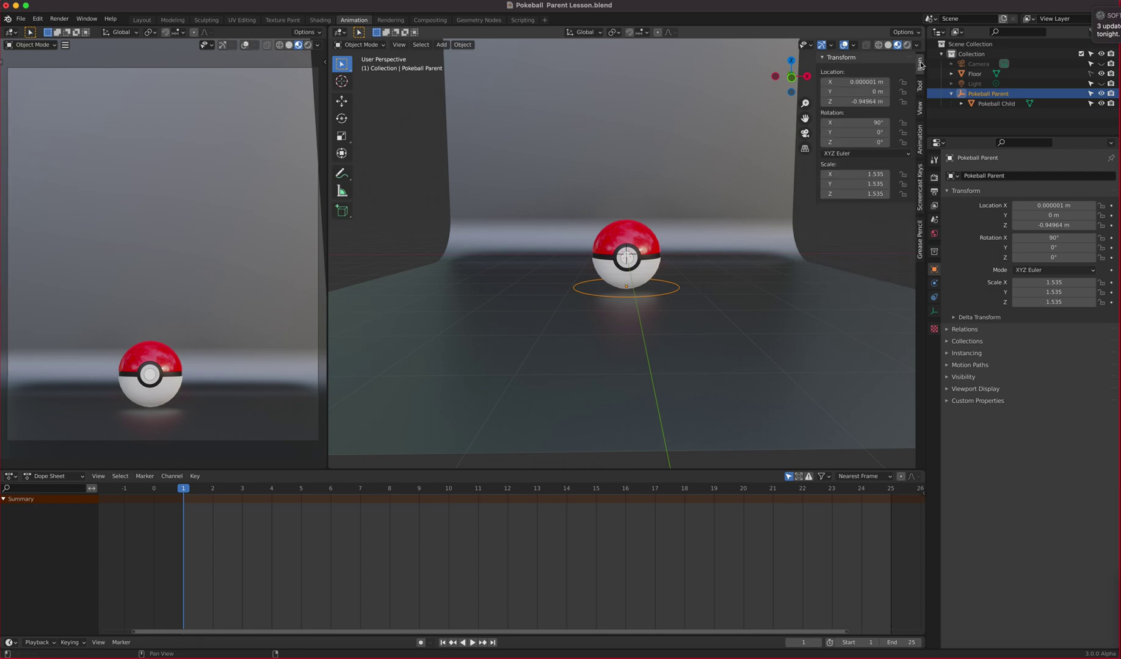
left_click(868, 102)
type("-1")
key("Return")
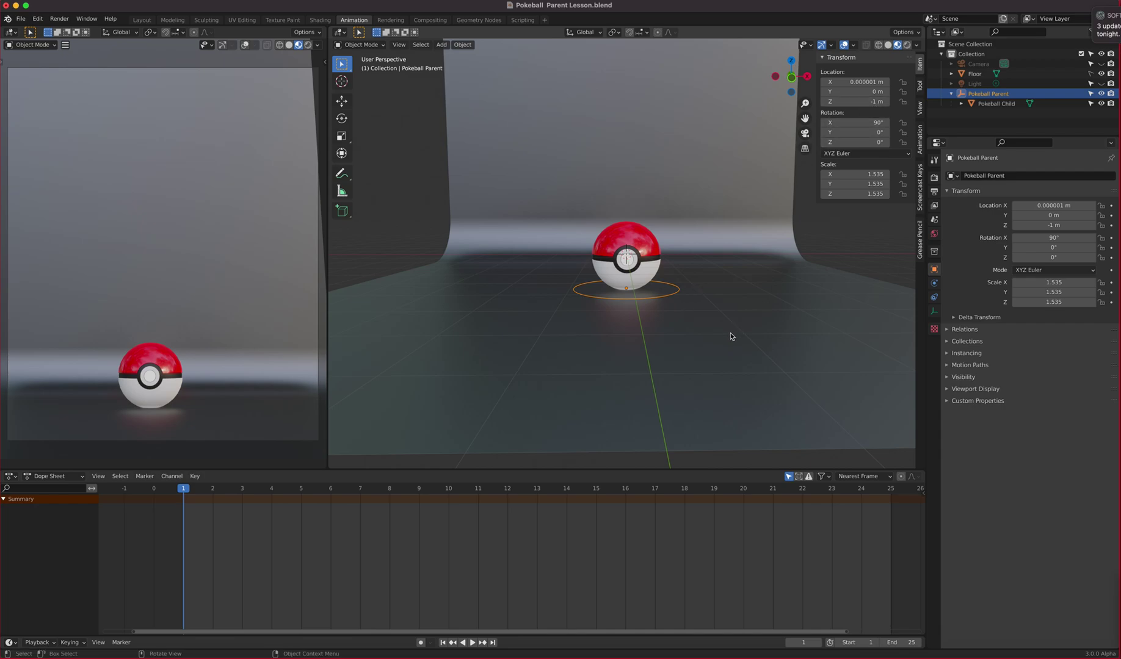
scroll(697, 378, "down", 3)
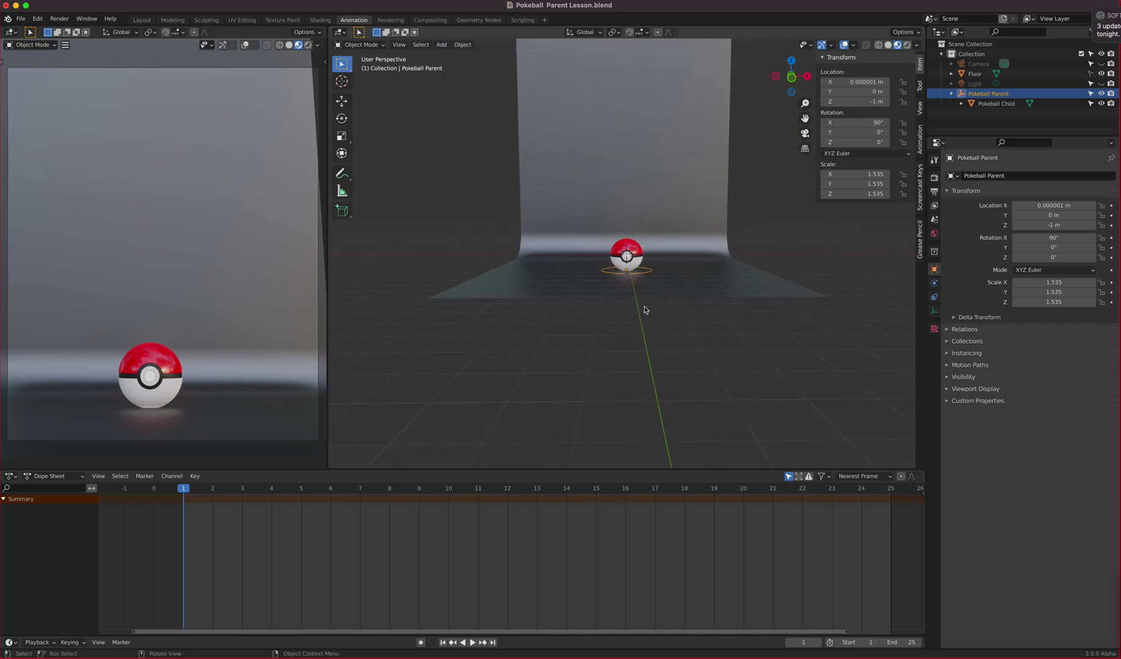
scroll(698, 332, "up", 4)
scroll(702, 337, "up", 2)
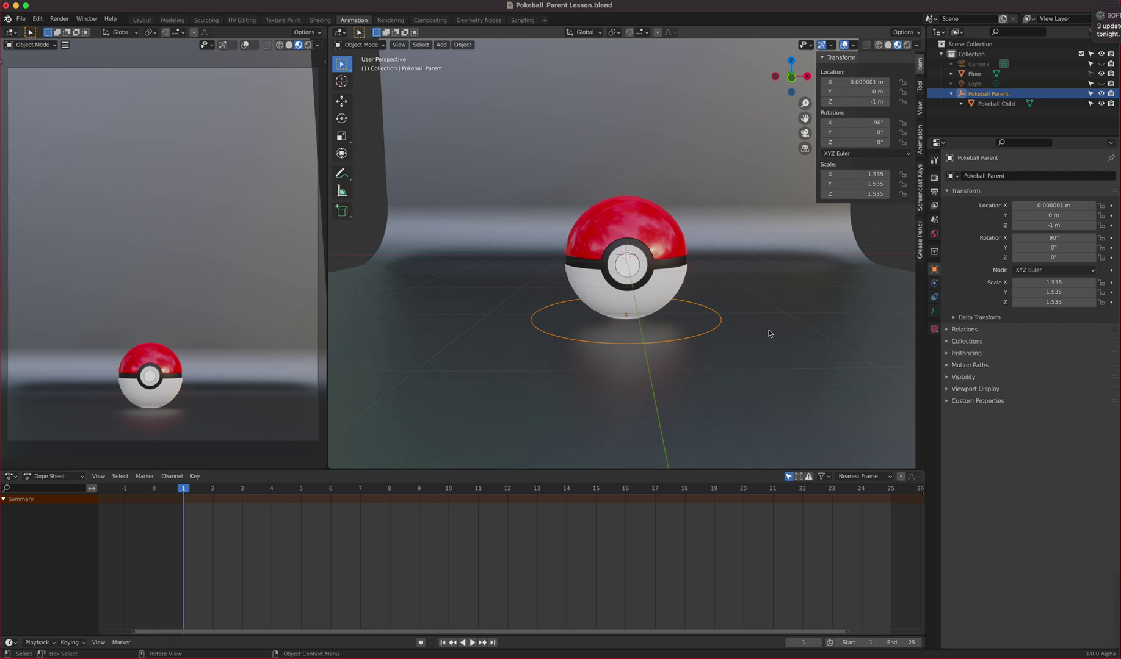
left_click(769, 333)
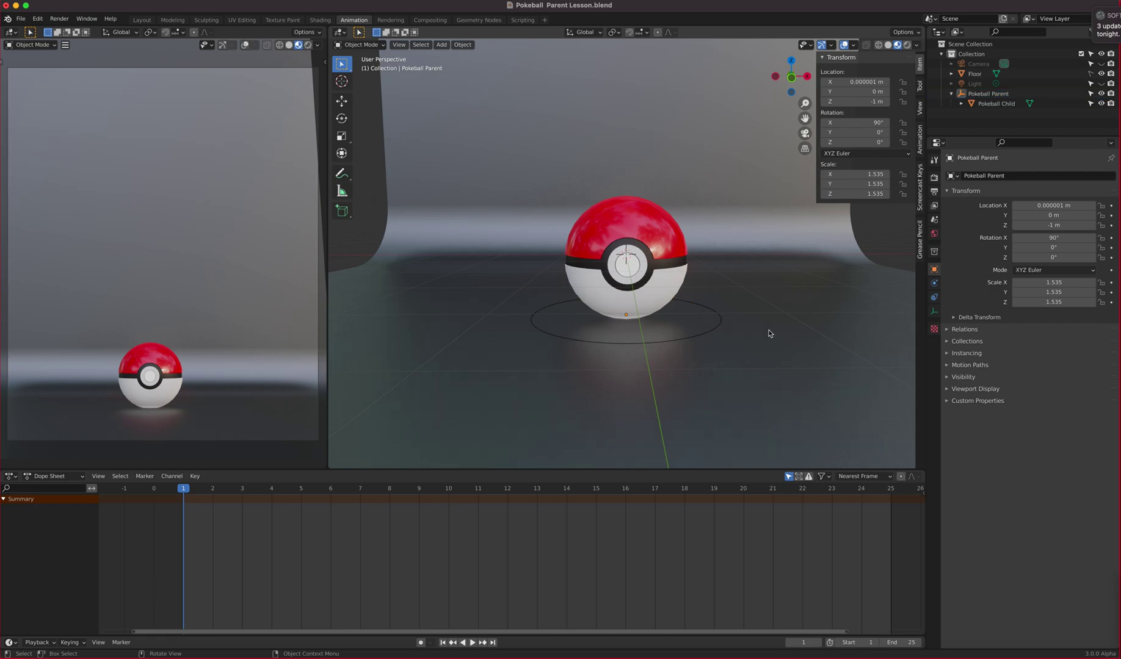
left_click(697, 339)
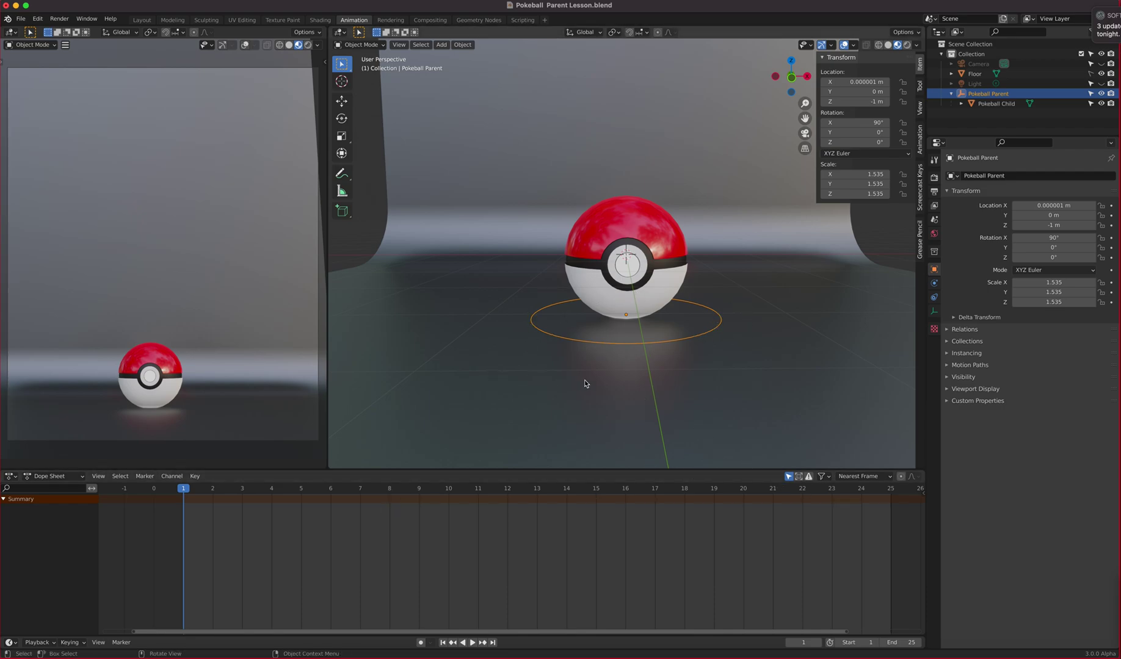
- From front view, select the Pokeball Child and Parent and parent them with Ctrl+P > Object
key("KP_1")
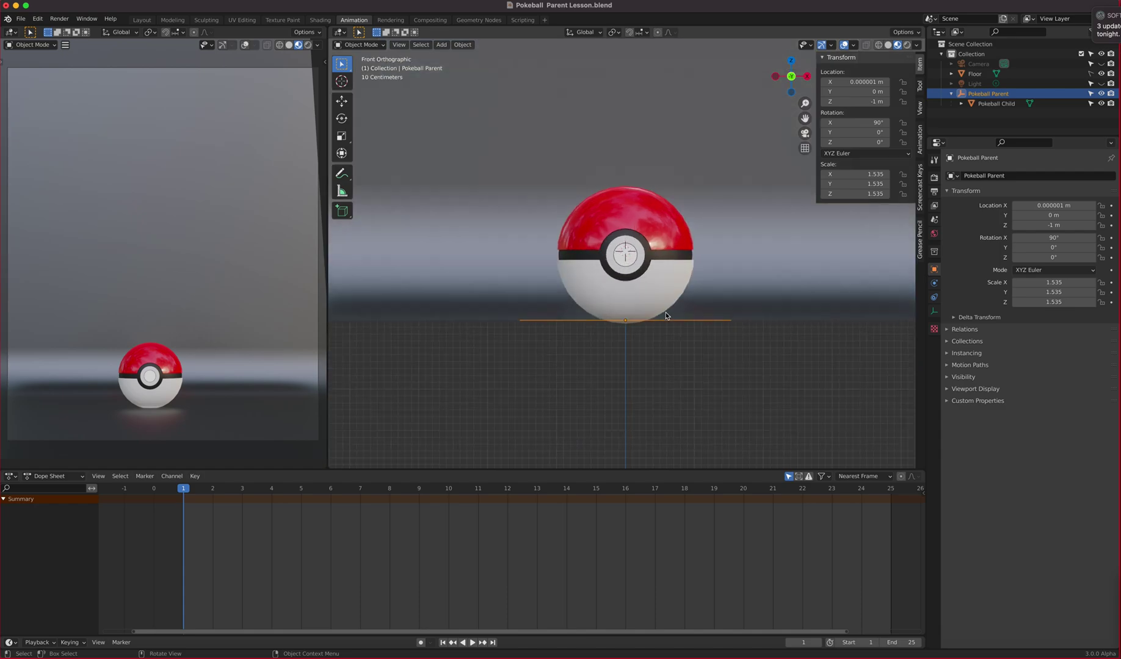
scroll(667, 315, "up", 2)
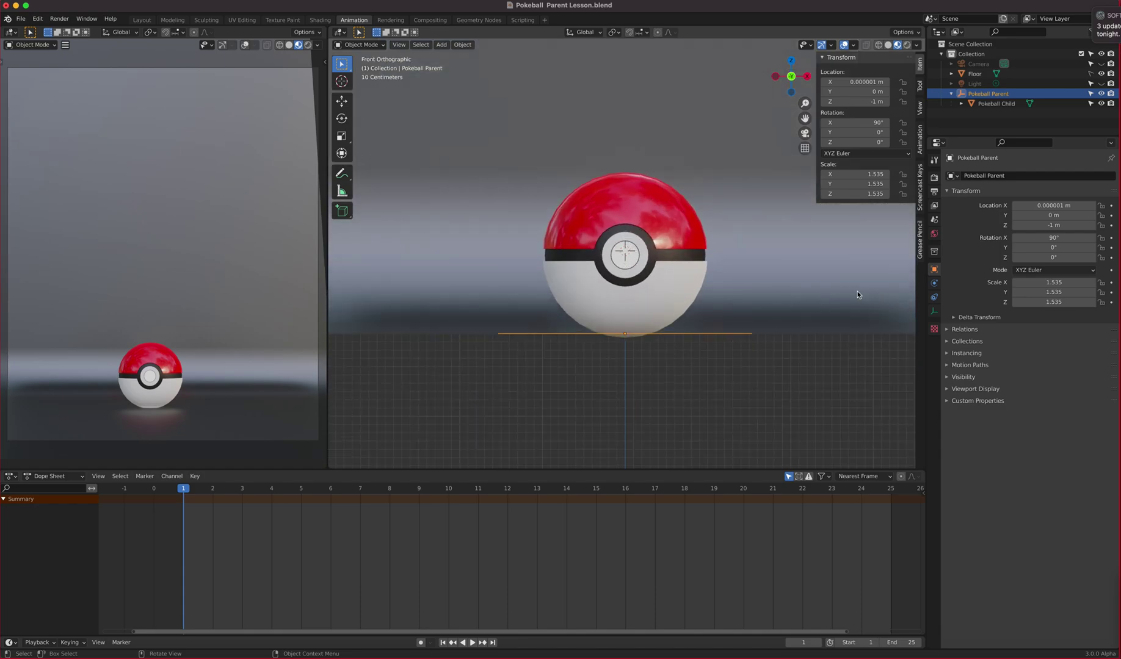
scroll(699, 352, "up", 3)
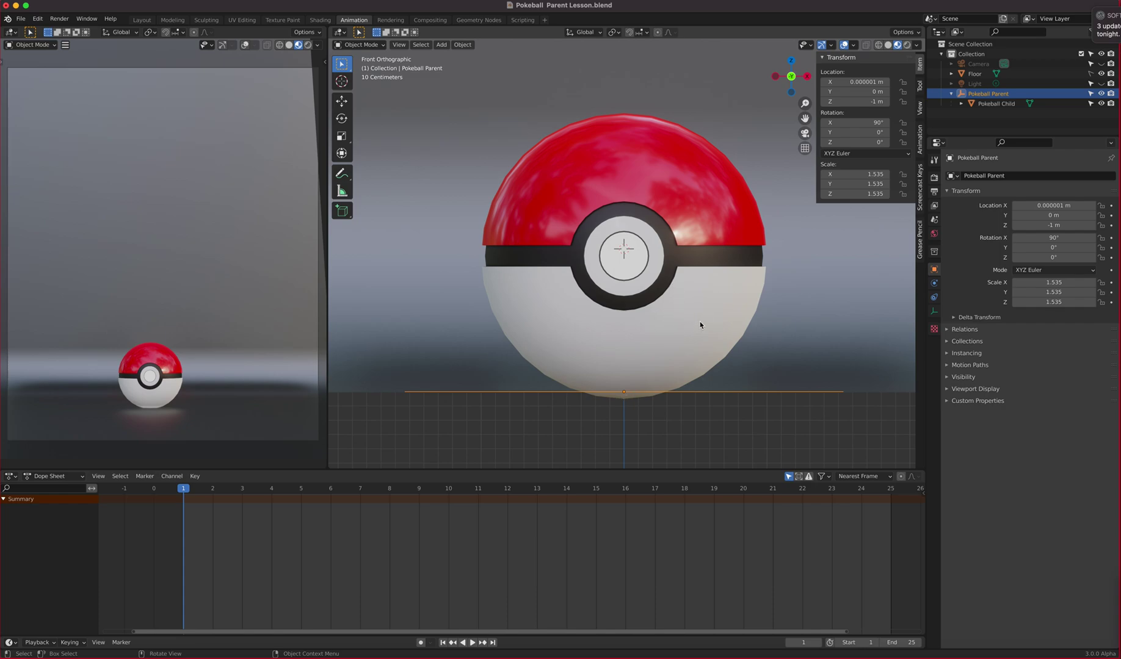
left_click(692, 336)
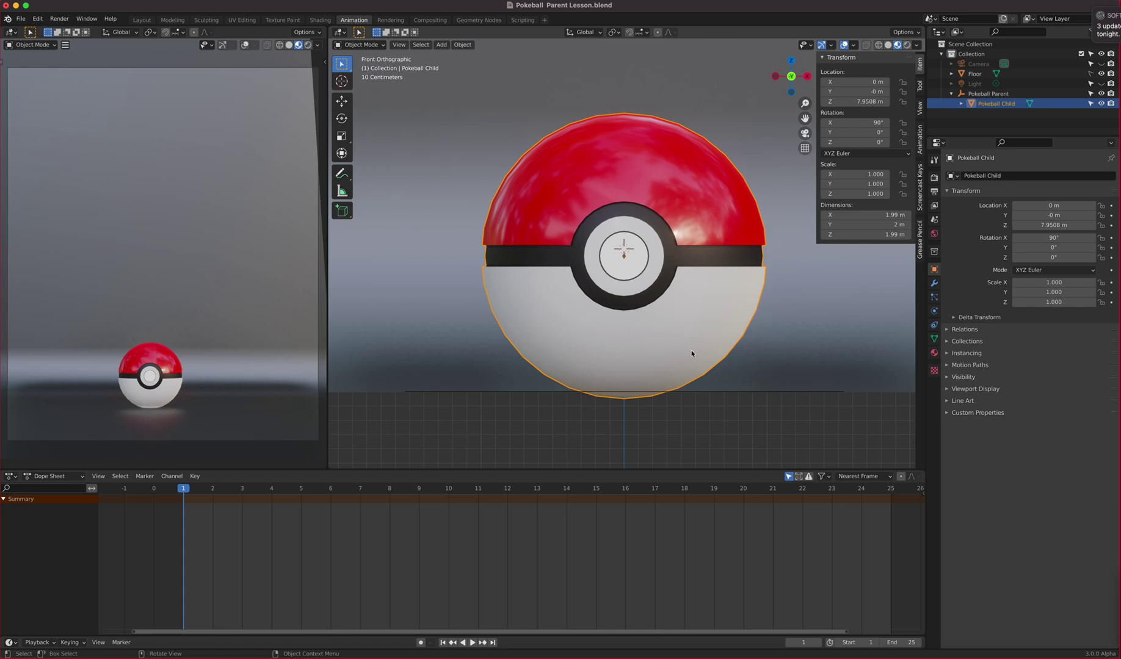
left_click(690, 395)
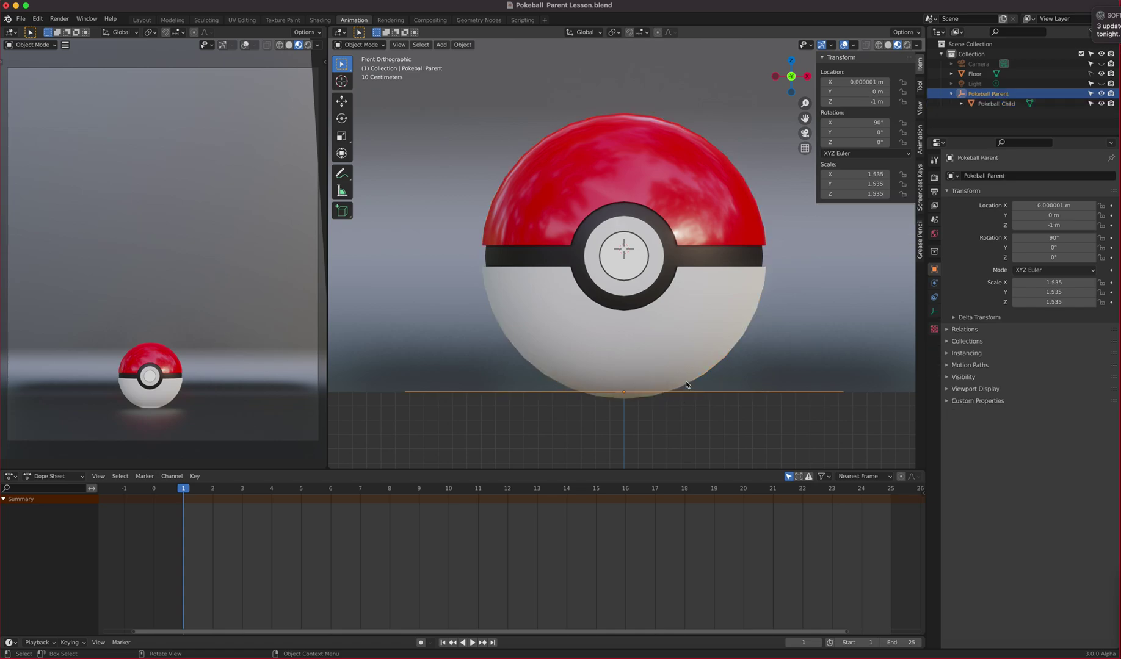
key("shift+bracketright")
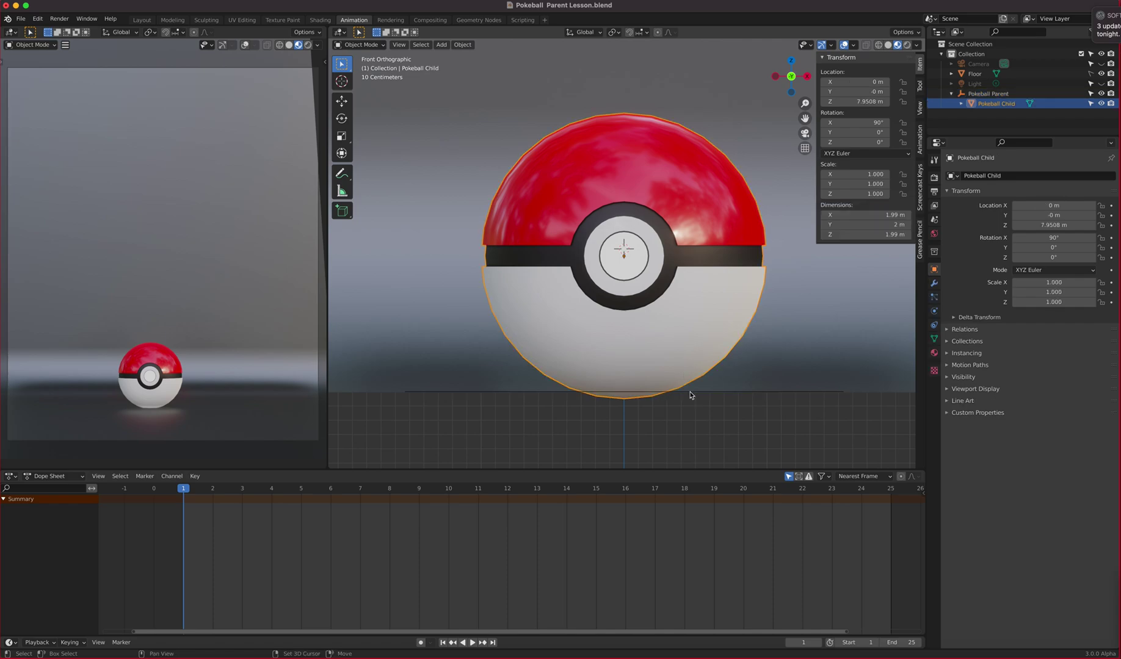
key("ctrl+p")
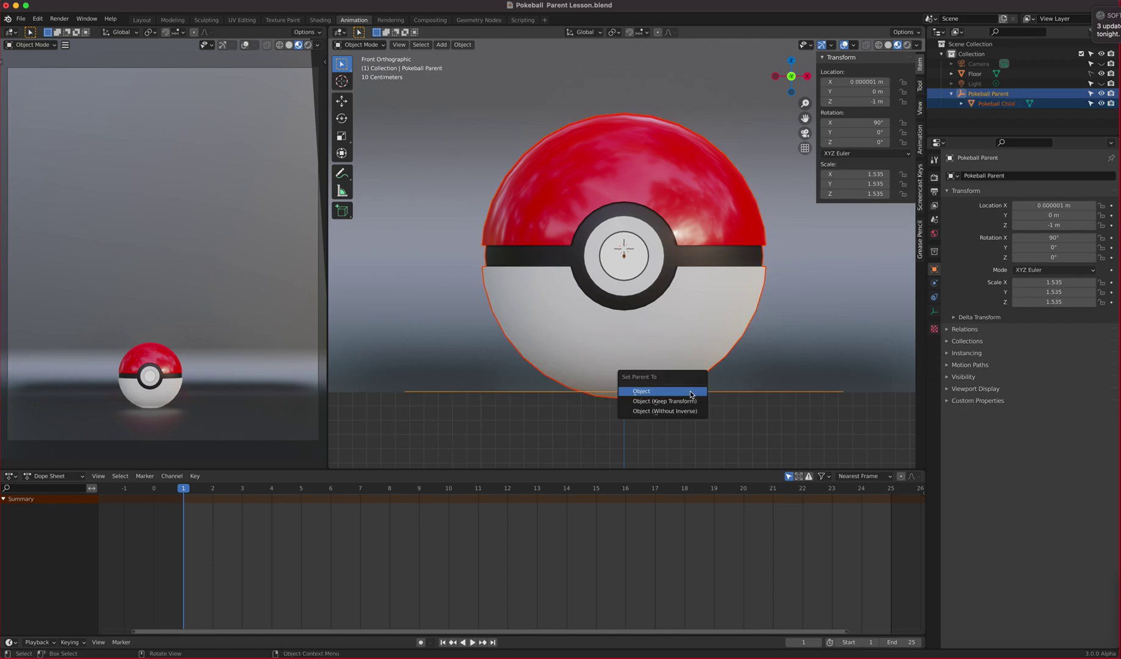
left_click(690, 393)
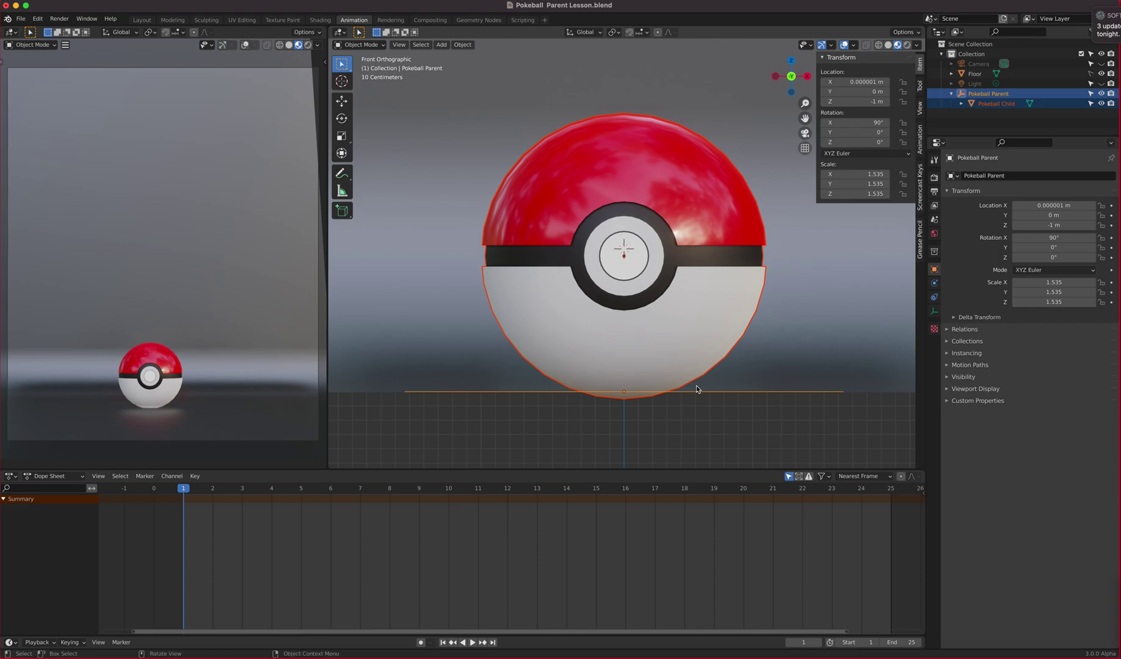
key("alt+p")
- Turn on Screencast Keys and clear the Pokeball Child's parent with Alt+P
left_click(920, 198)
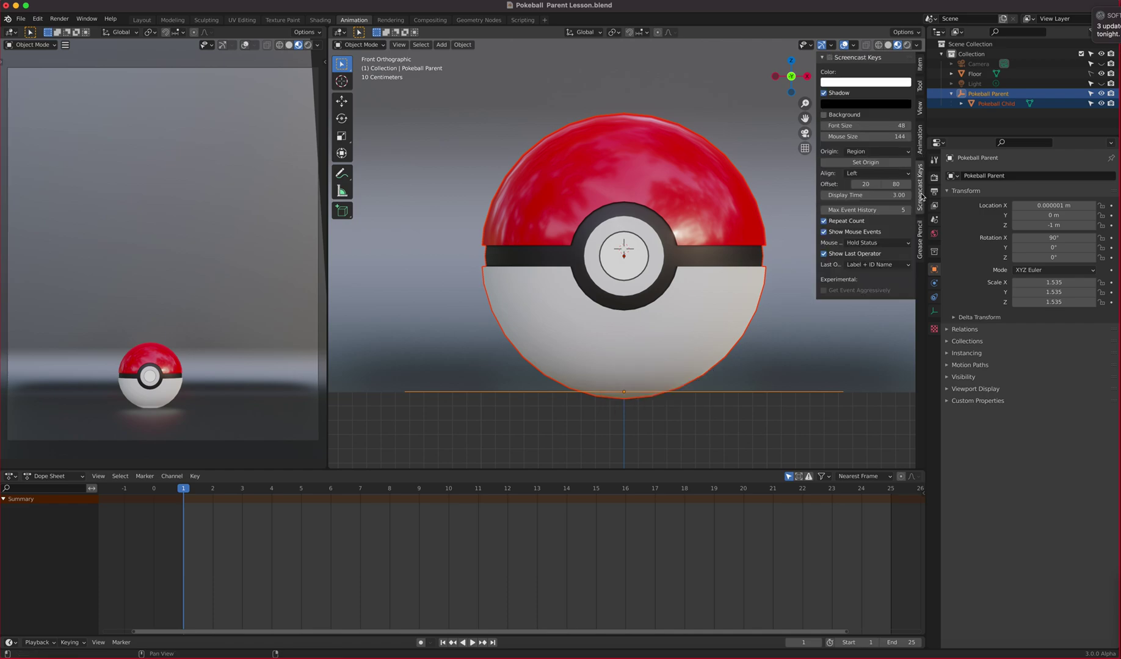
left_click(830, 57)
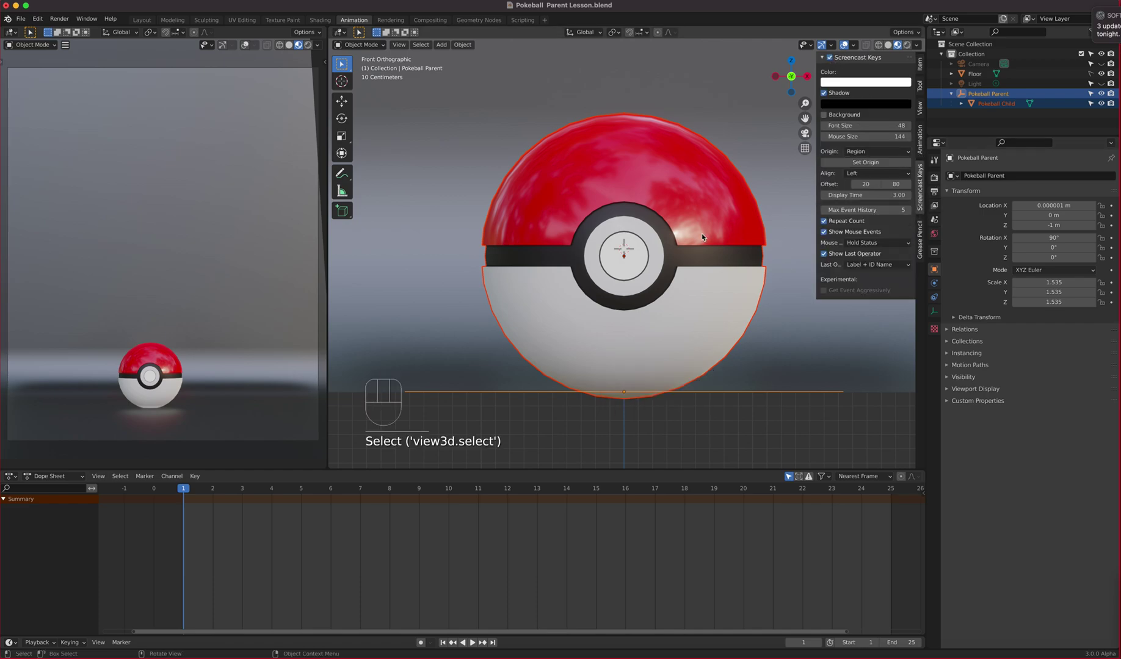
key("alt+p")
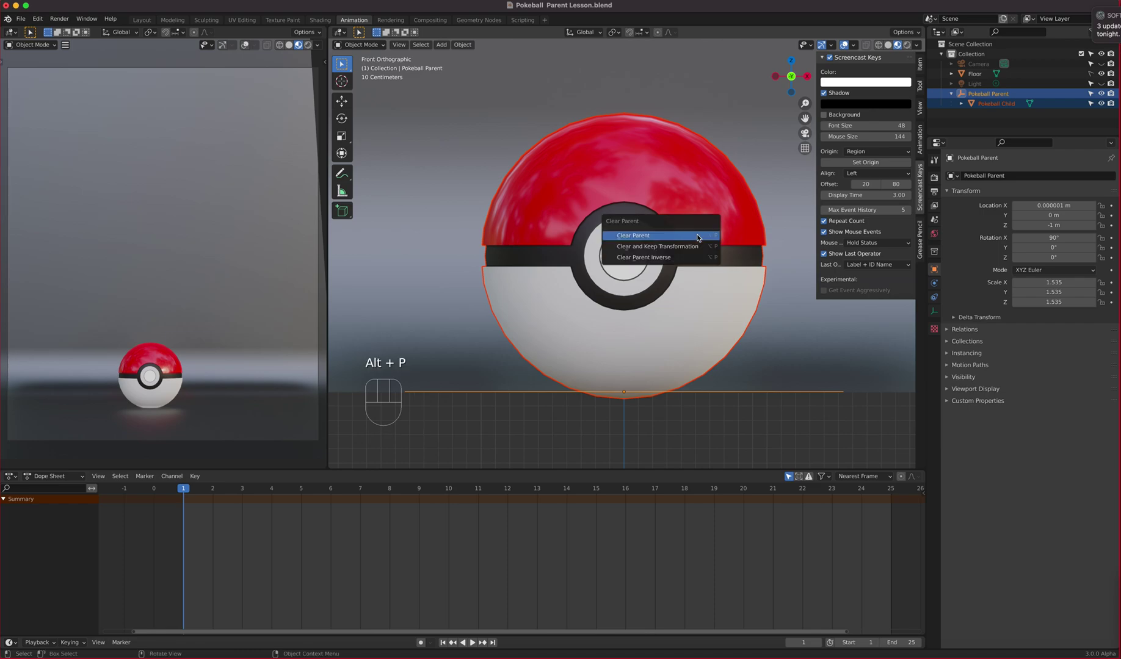
left_click(698, 238)
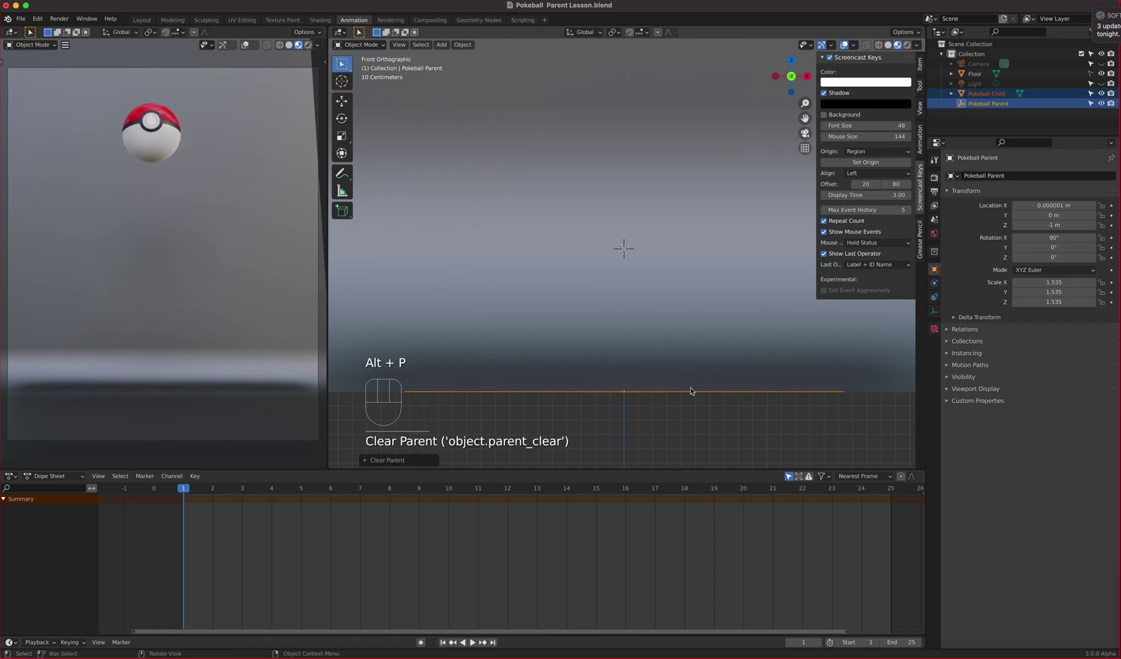
- Switch to the right side view and select the Pokeball Parent empty
scroll(571, 318, "down", 7)
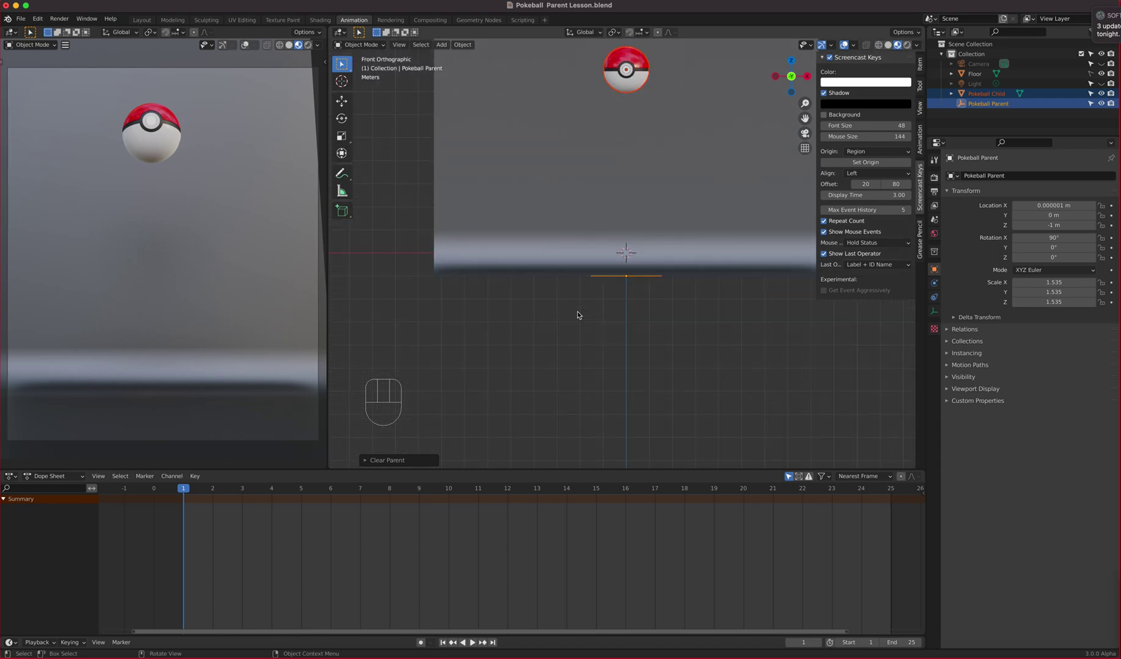
left_click(627, 90)
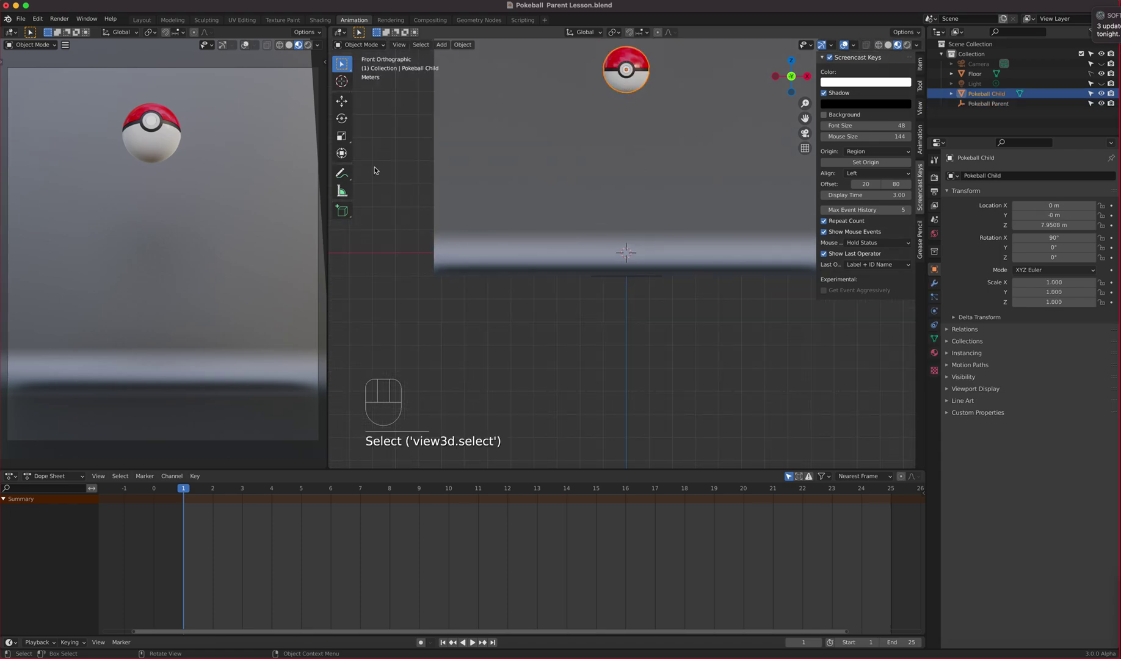
key("KP_3")
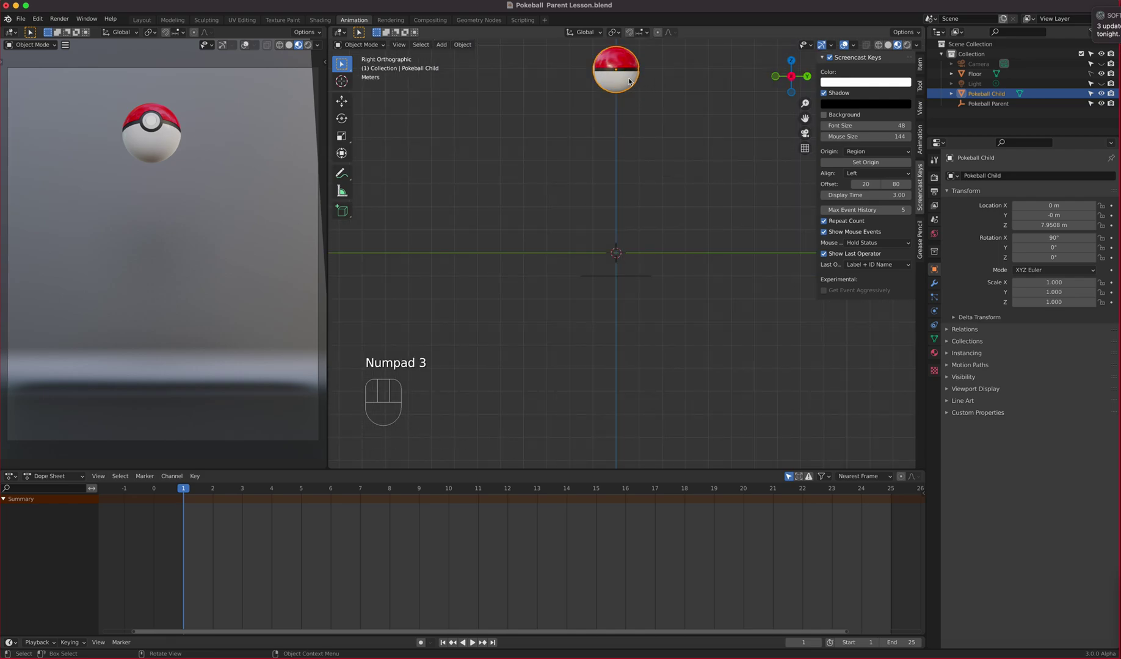
left_click(636, 278)
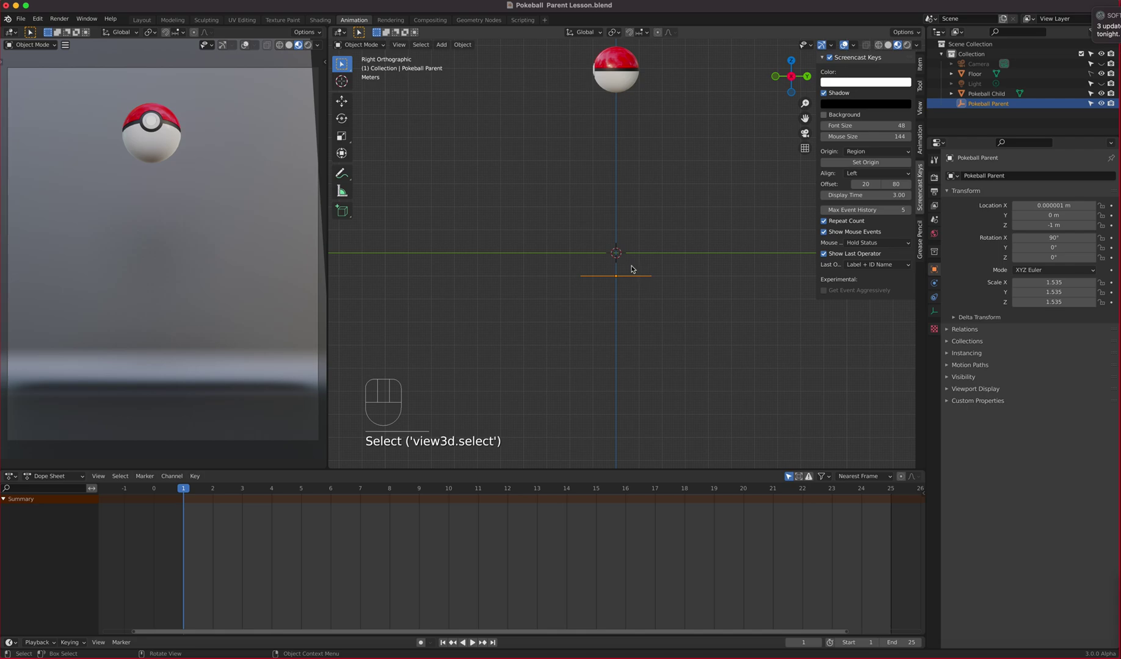
- Move the Pokeball Parent empty up on Z and set its Location Z to exactly 7 m
key("g")
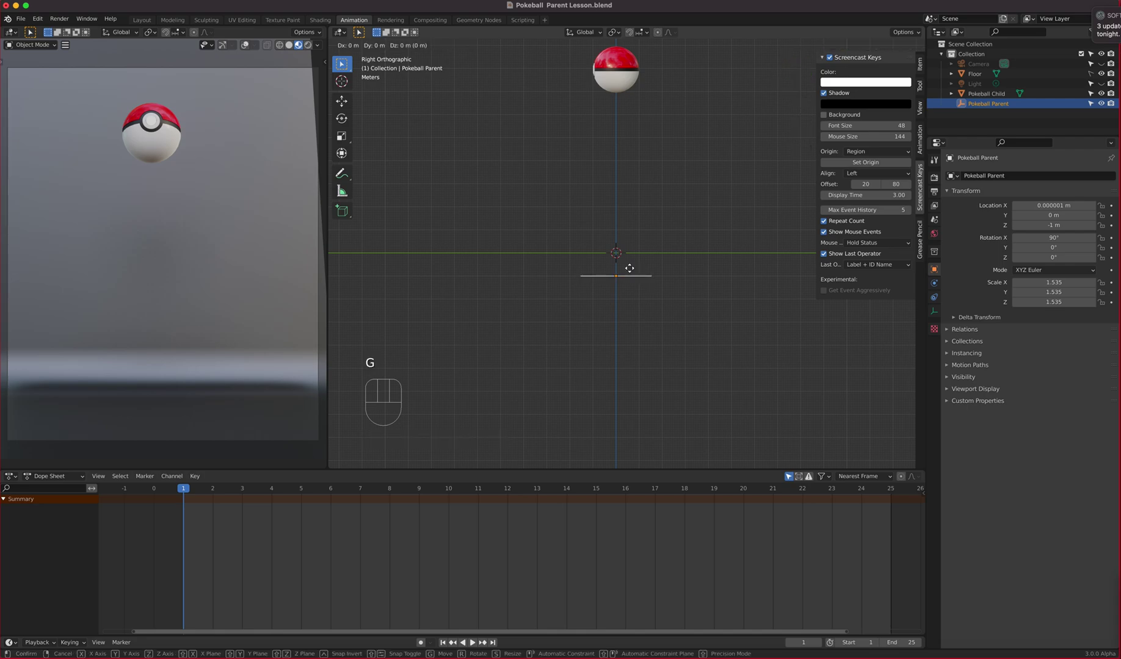
key("z")
left_click(637, 84)
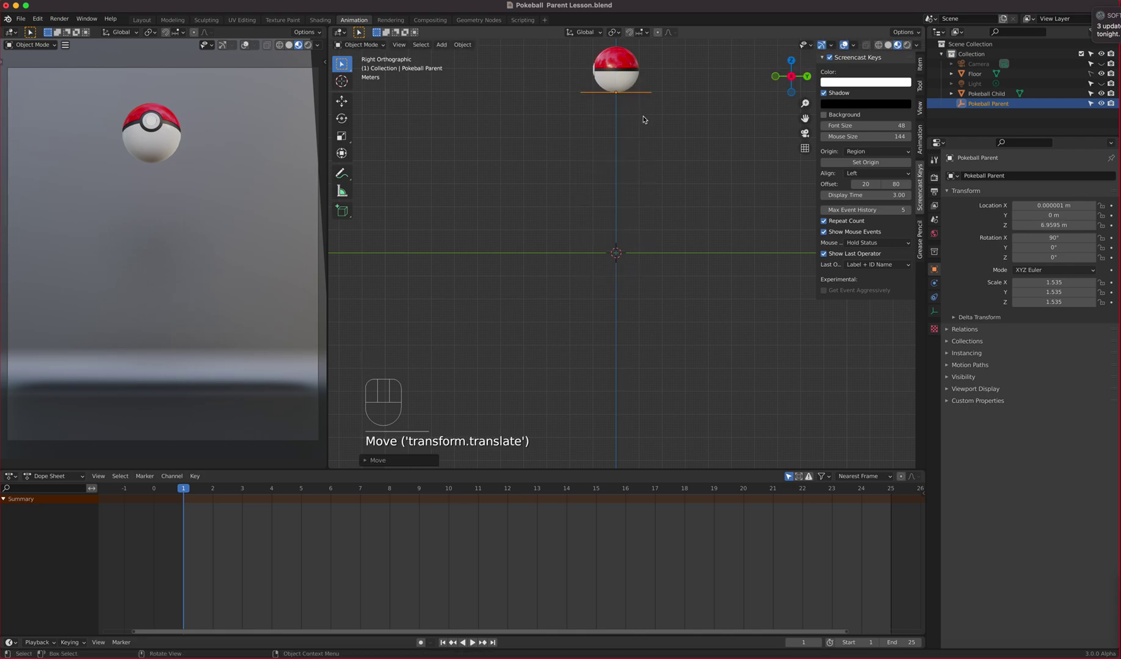
left_click(919, 65)
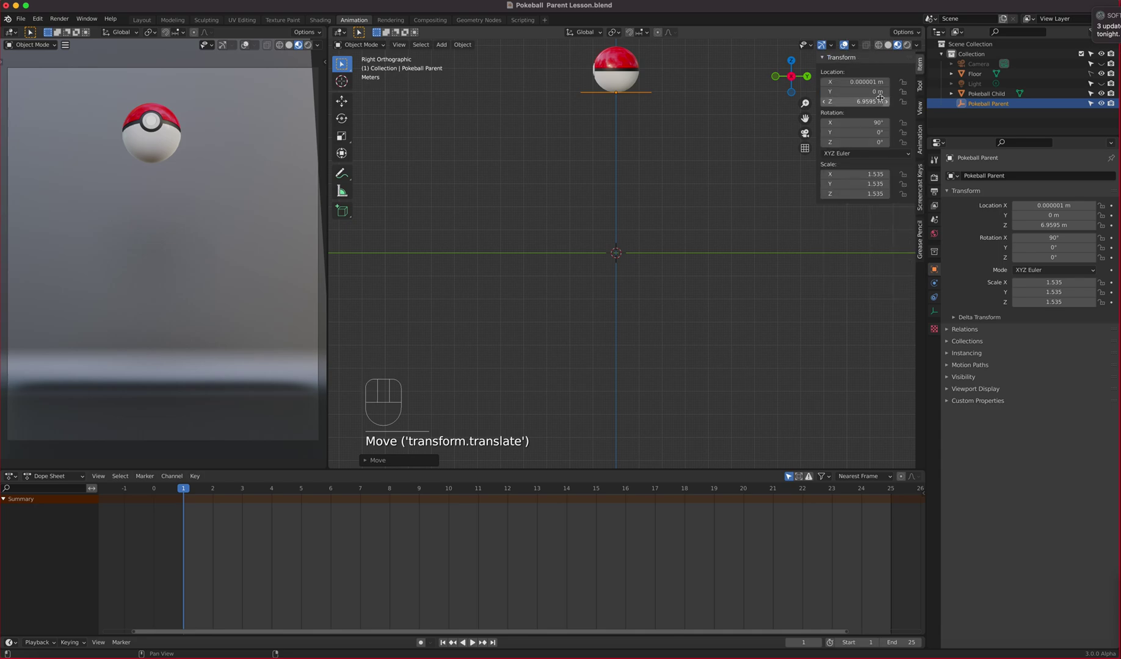
double_click(854, 102)
type("7")
key("Return")
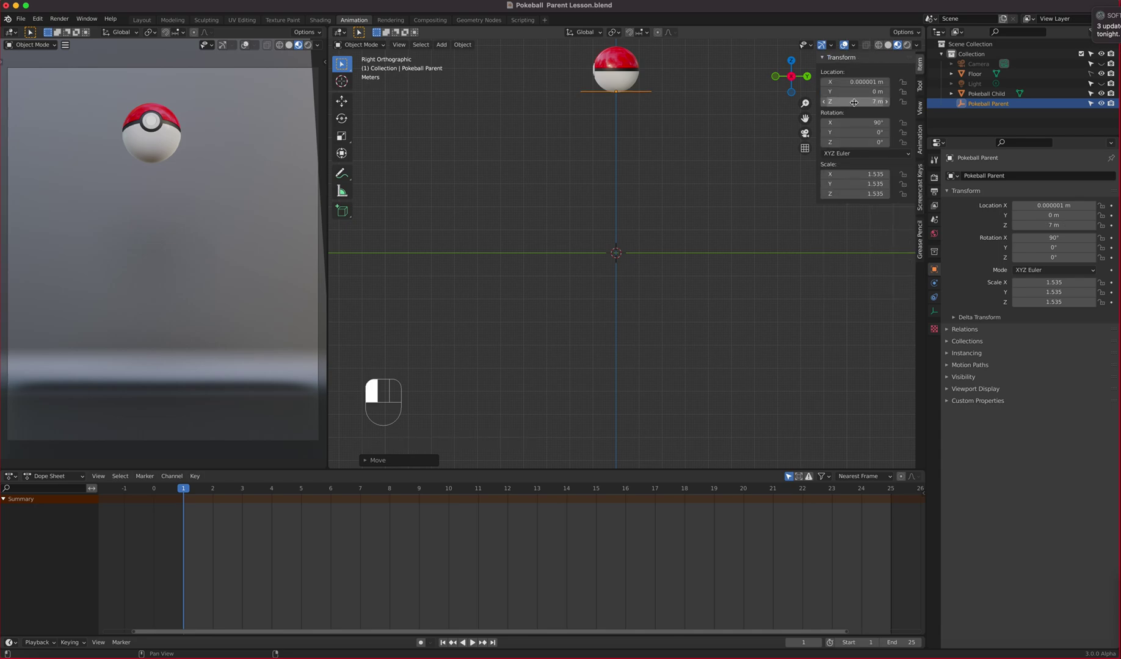
scroll(629, 130, "up", 5)
key("KP_1")
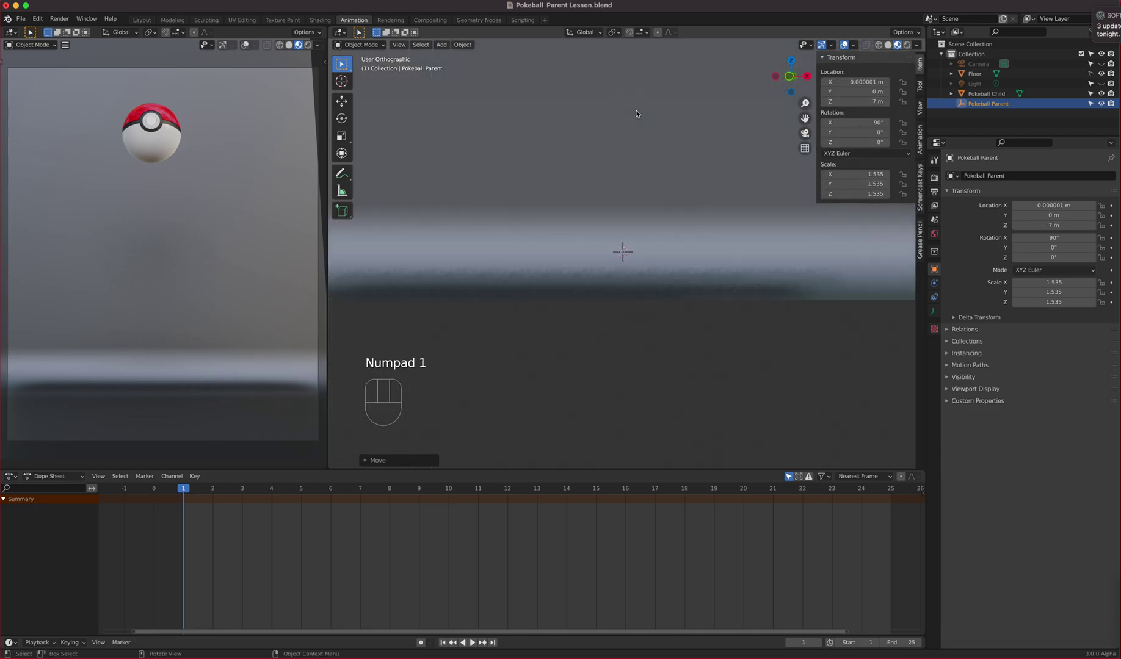
key("KP_Decimal")
scroll(628, 240, "up", 5)
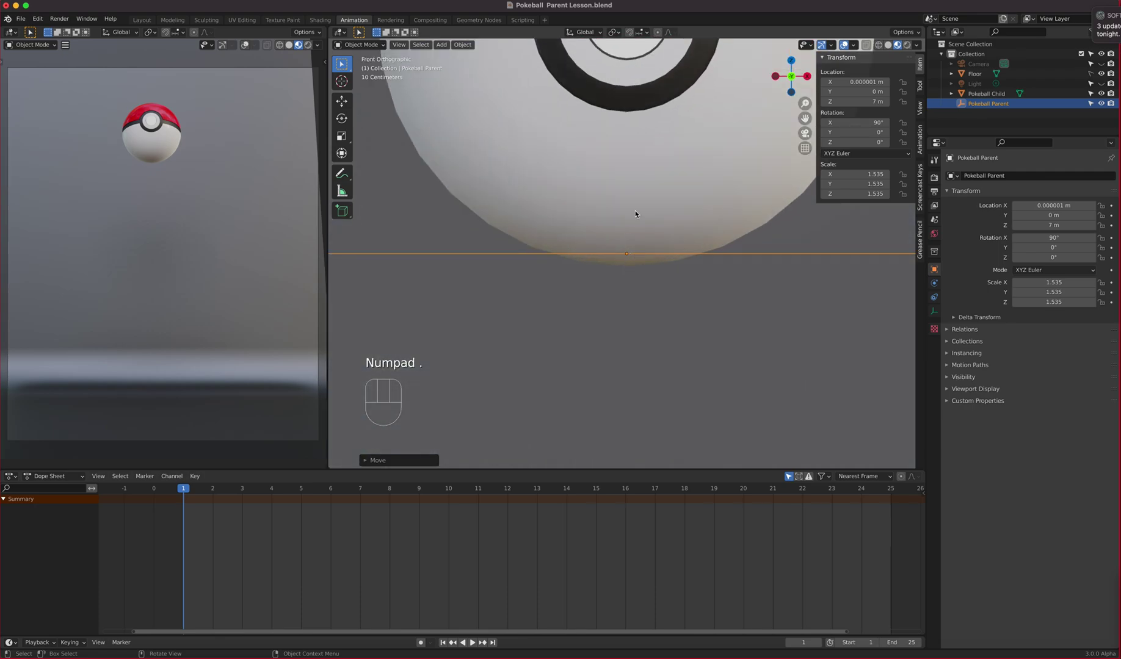
- Raise the Pokeball Child on Z and set its Location Z to exactly 8 m
left_click(635, 213)
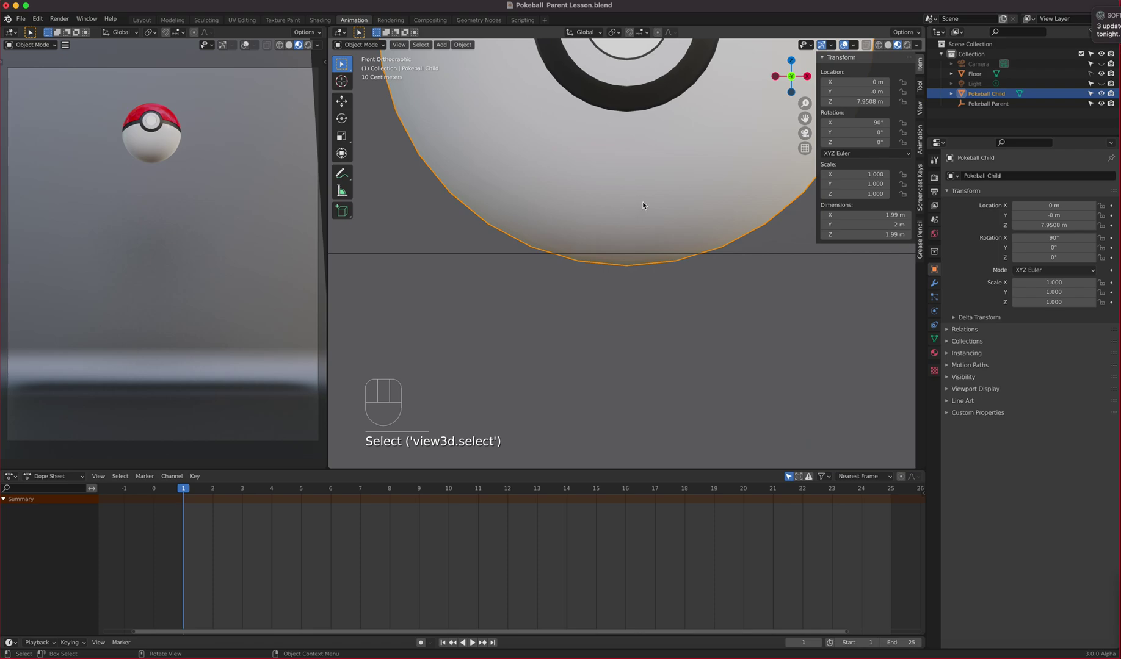
left_click(341, 101)
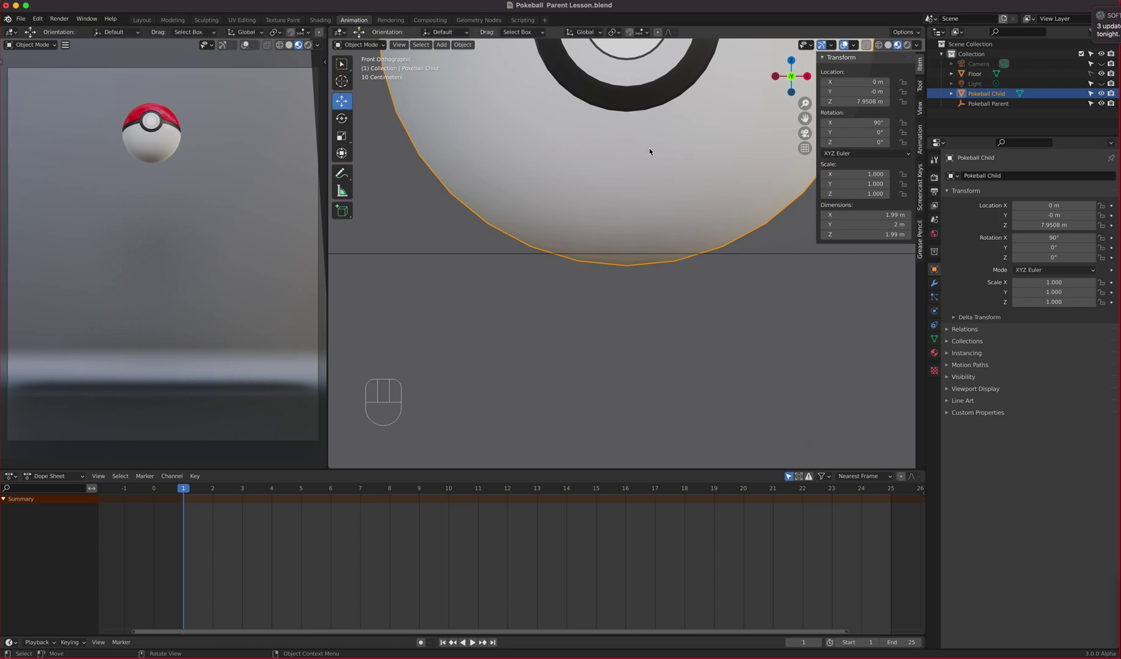
key("g")
key("z")
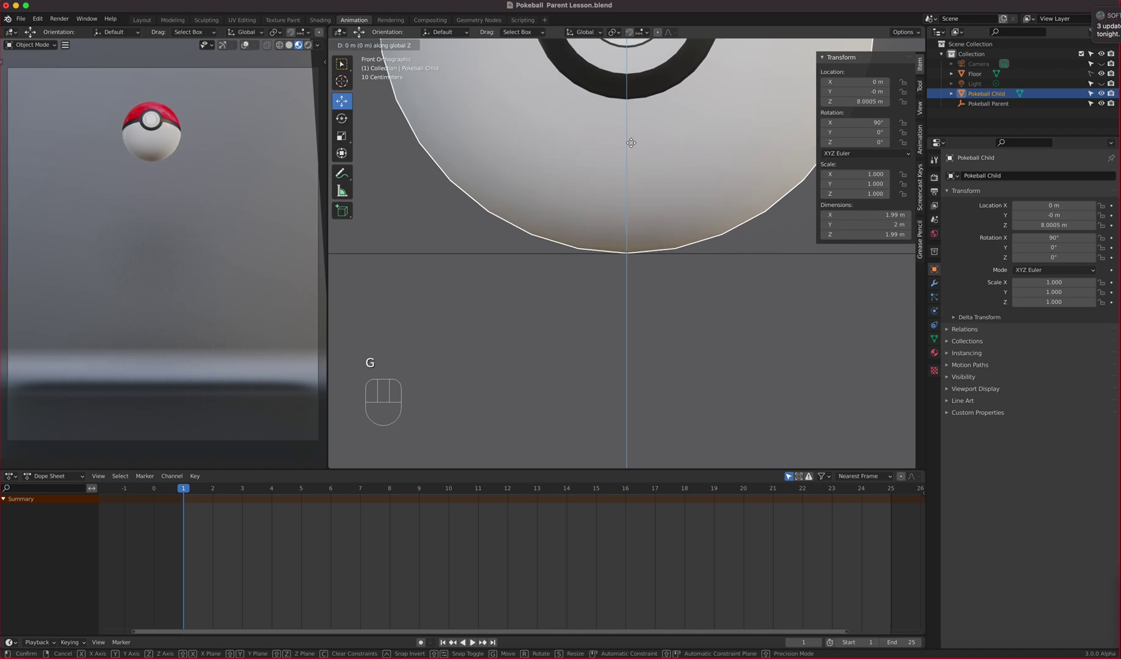
left_click(631, 146)
scroll(633, 259, "down", 5)
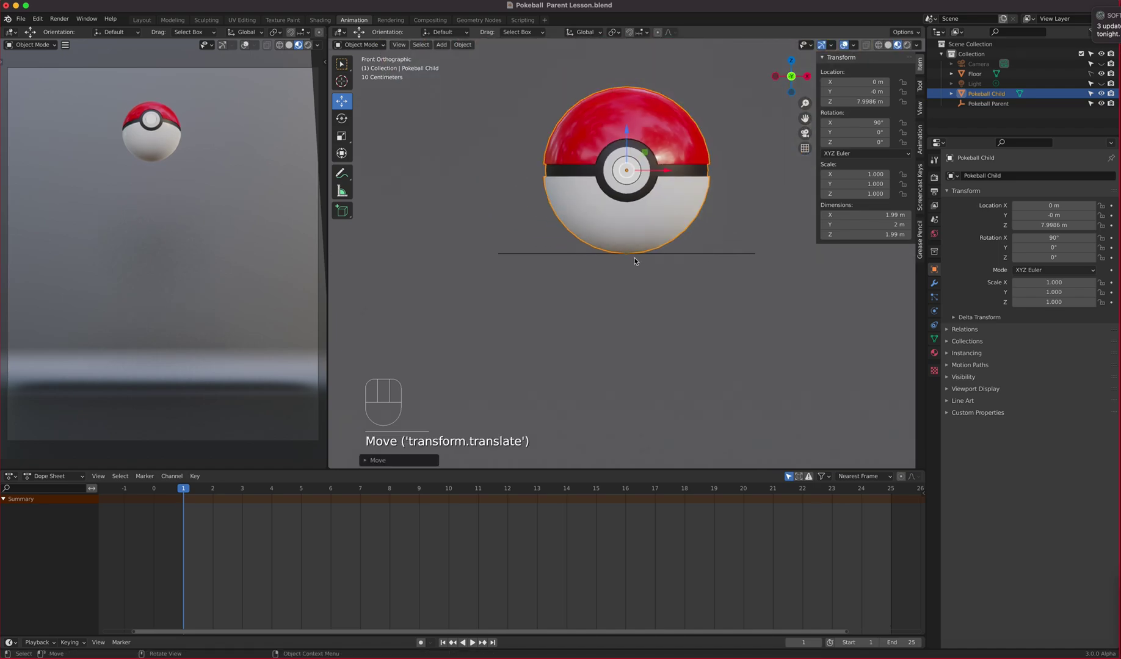
scroll(657, 248, "up", 6)
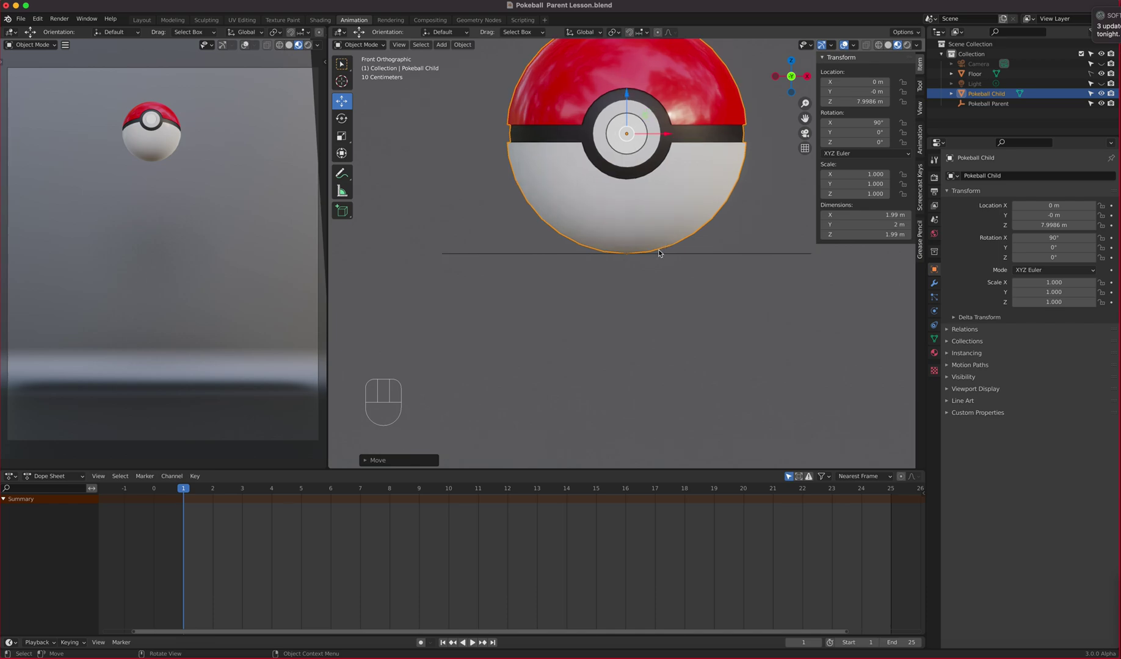
left_click(856, 101)
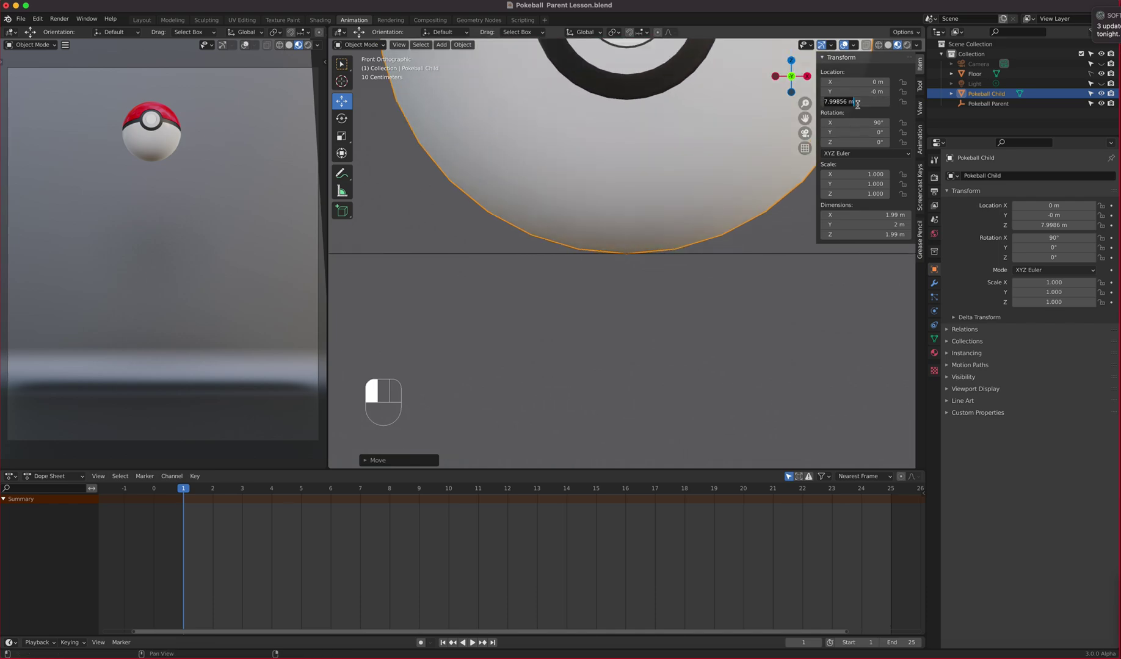
type("8")
key("Return")
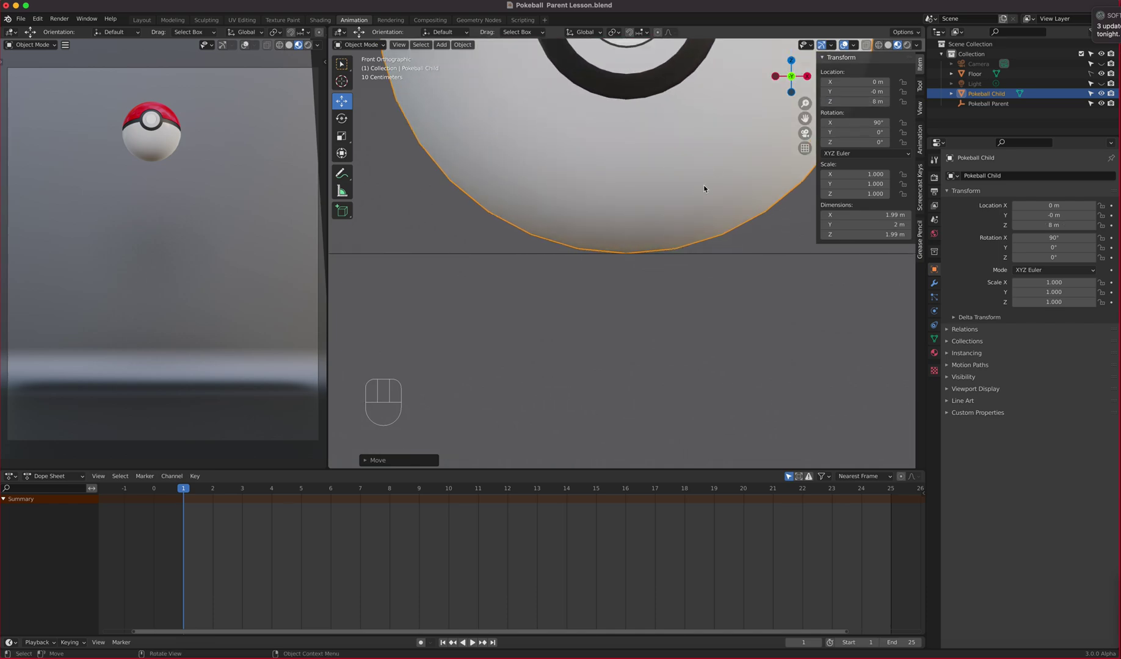
- Parent the Pokeball Child to the Pokeball Parent empty with Ctrl+P > Object, then select the empty alone
left_click(672, 220)
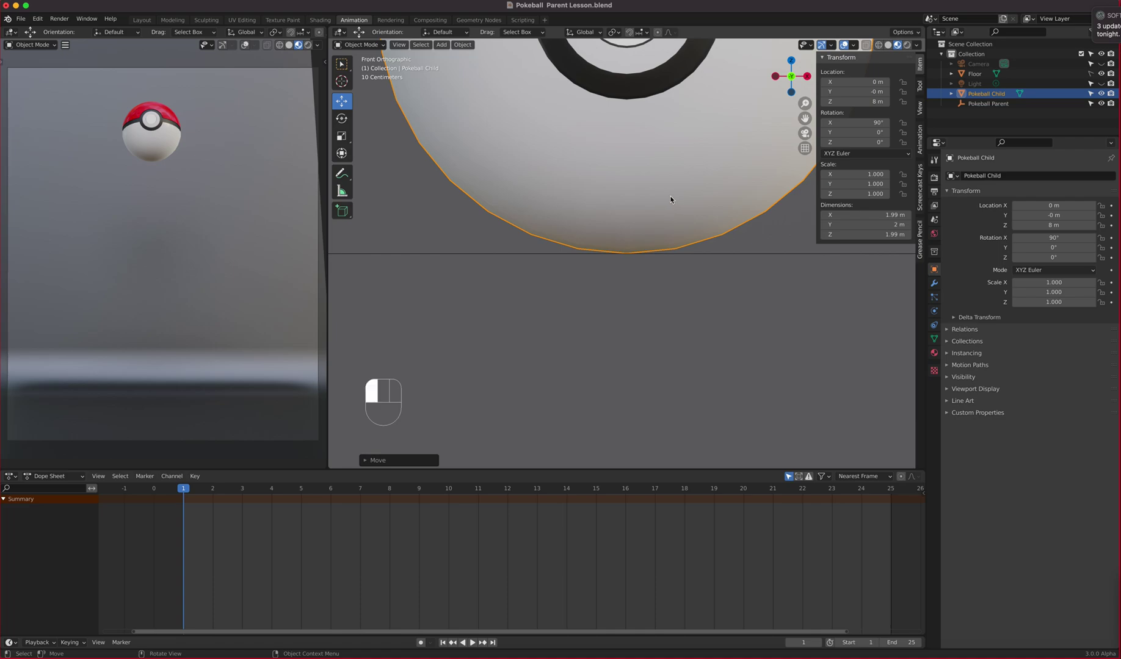
left_click(728, 254, "shift")
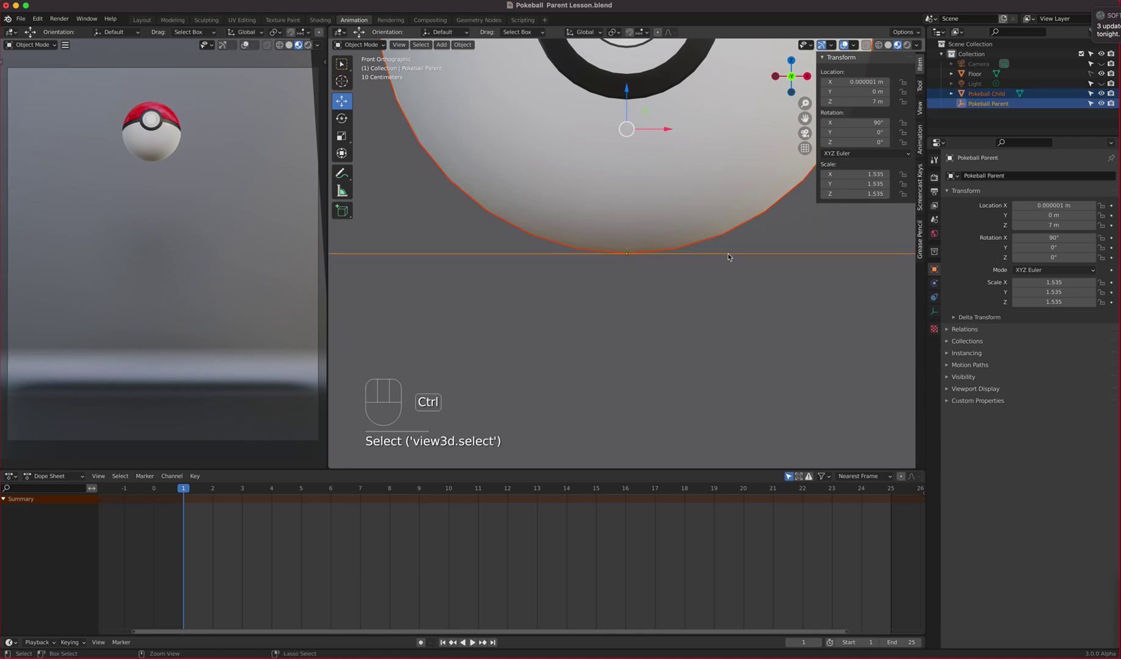
key("ctrl+p")
left_click(728, 254)
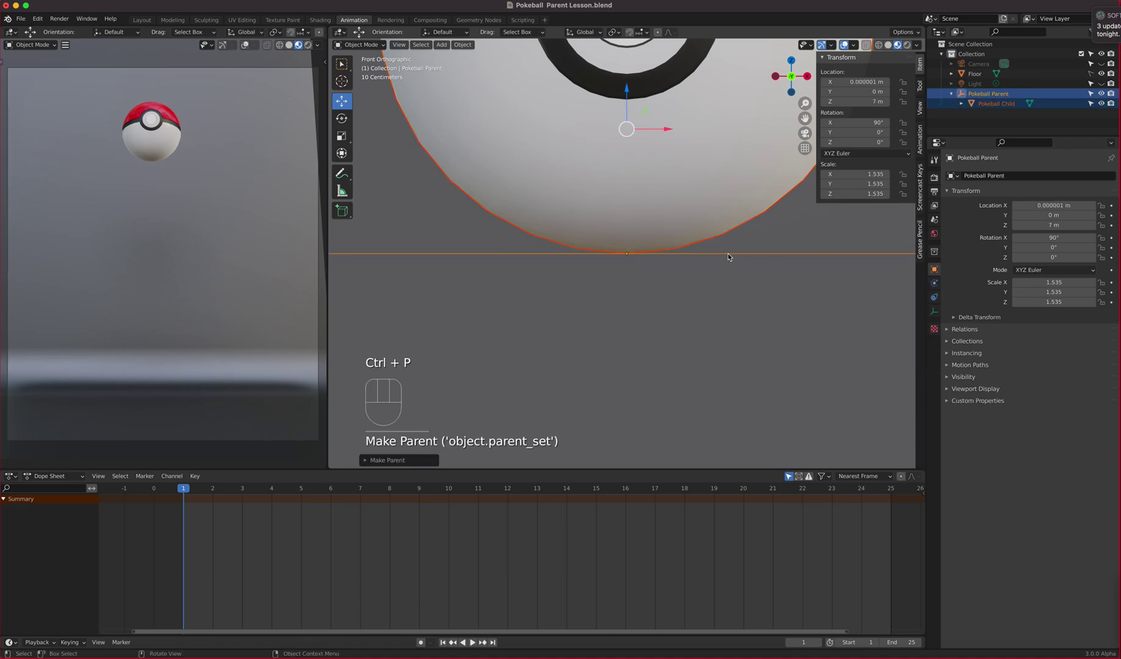
left_click(689, 255)
scroll(595, 402, "down", 10)
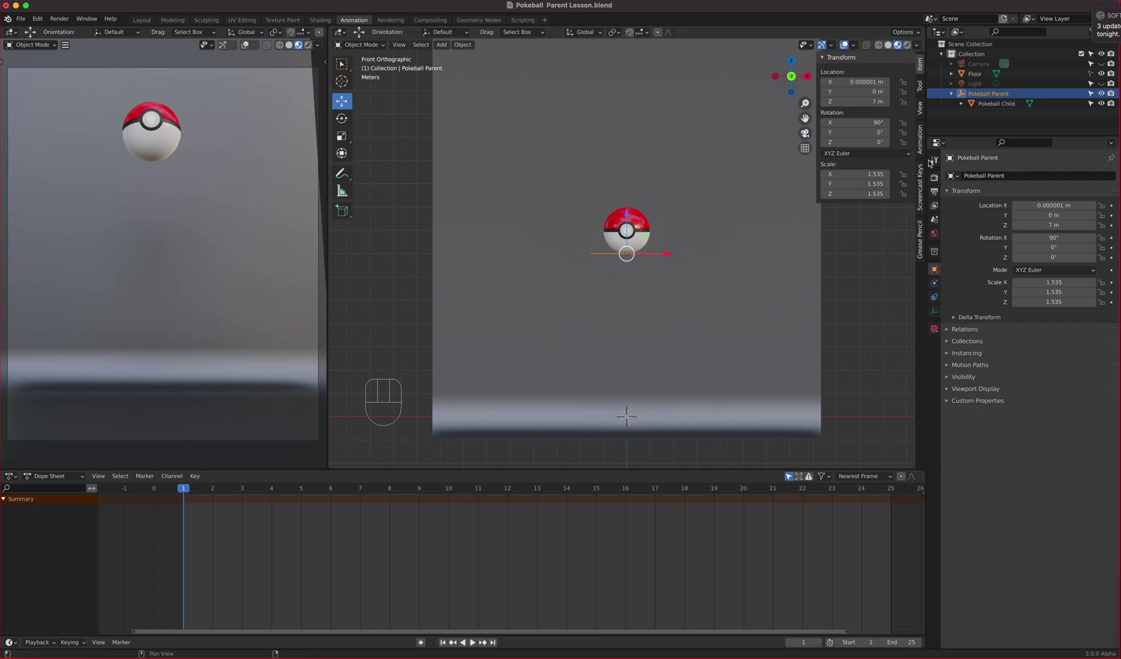
- Insert keyframes on the Pokeball Parent's Location Z of 7 m at frames 1 and 25
right_click(839, 103)
left_click(839, 106)
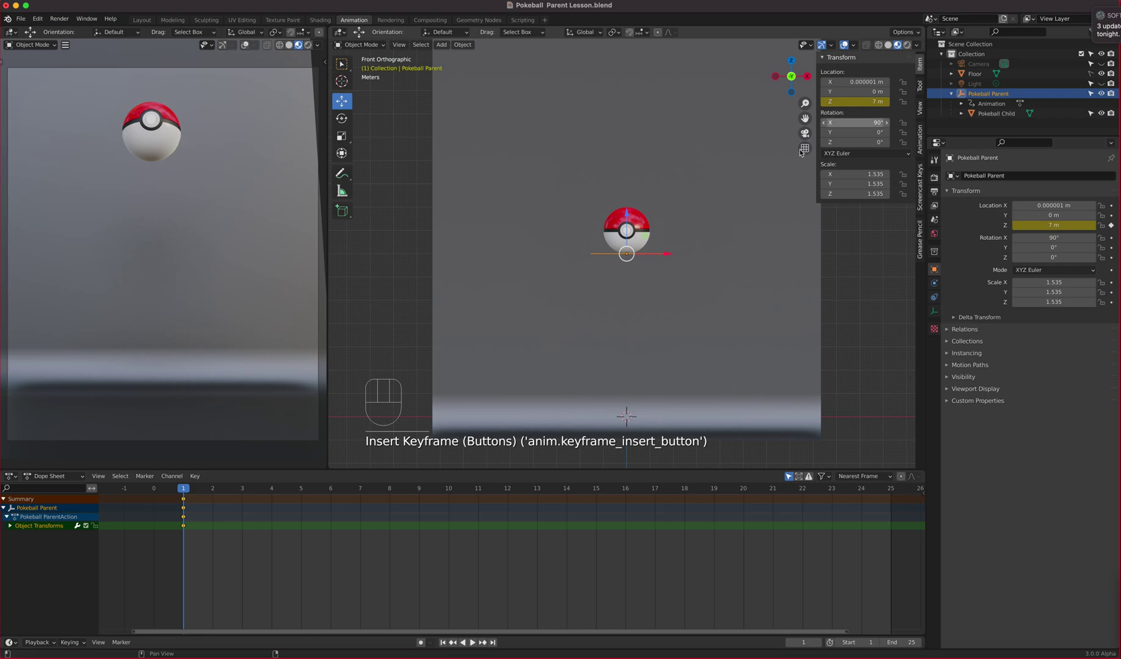
left_click_drag(183, 493, 891, 512)
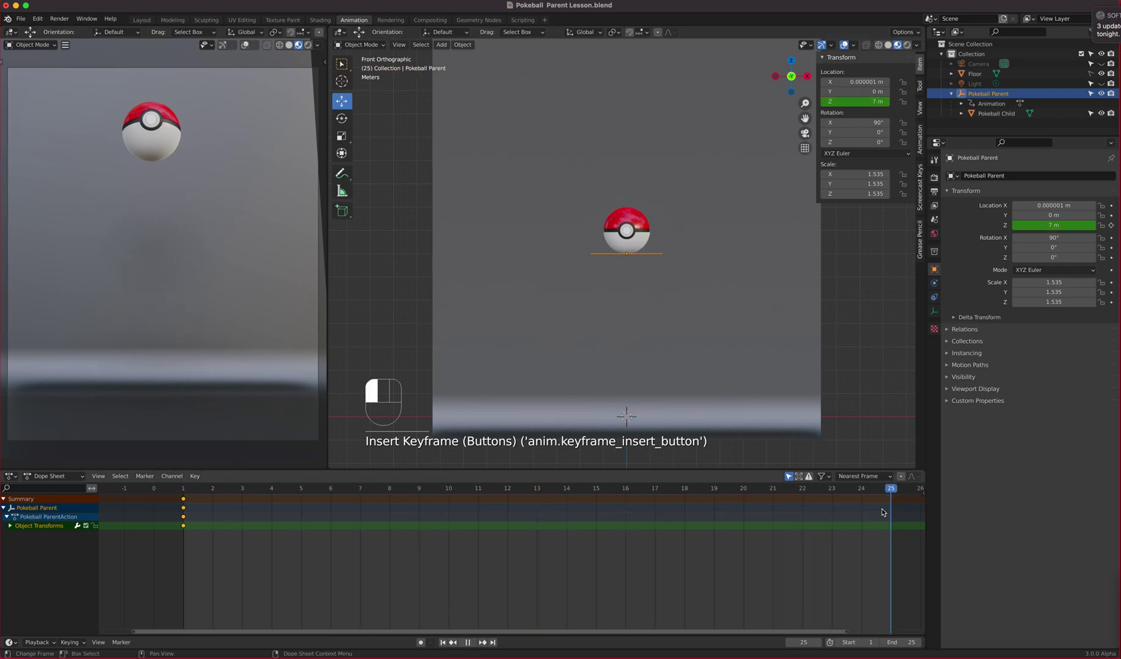
right_click(855, 104)
left_click(852, 104)
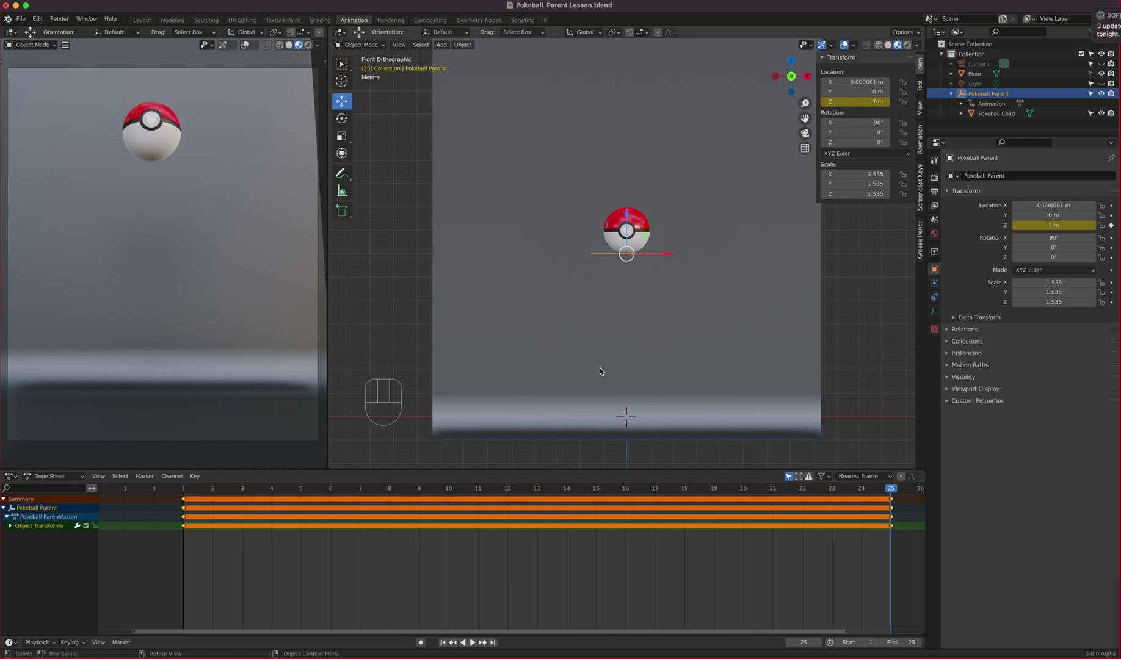
left_click(450, 490)
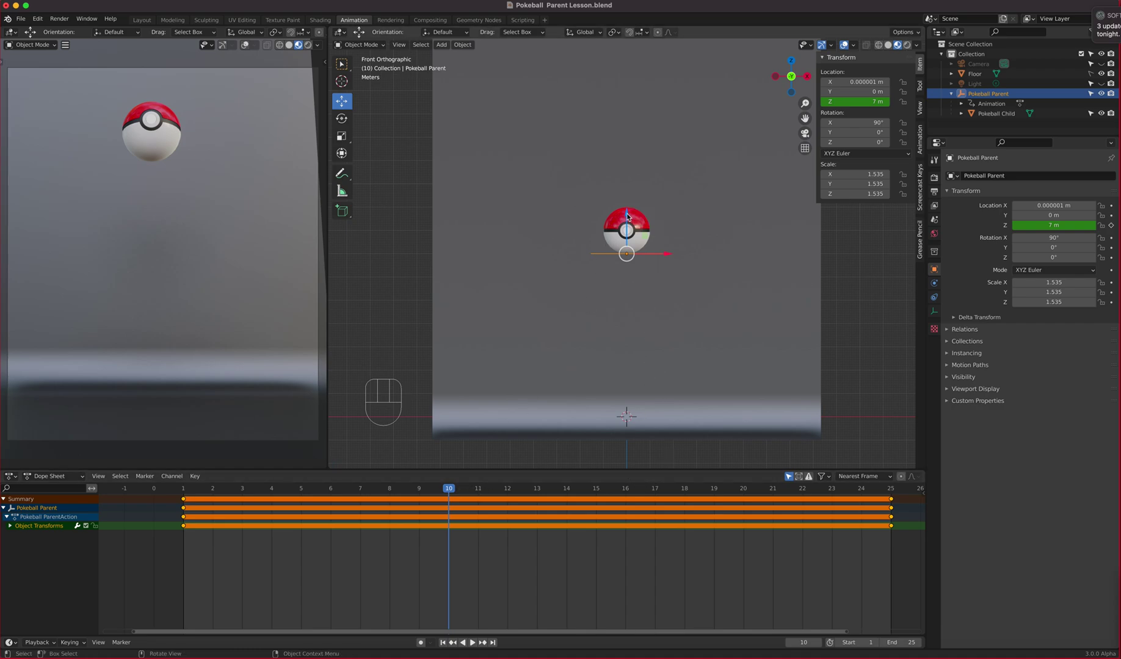
- At frame 10, lower the Pokeball Parent to Location Z -1 m and keyframe it
left_click_drag(631, 215, 641, 368)
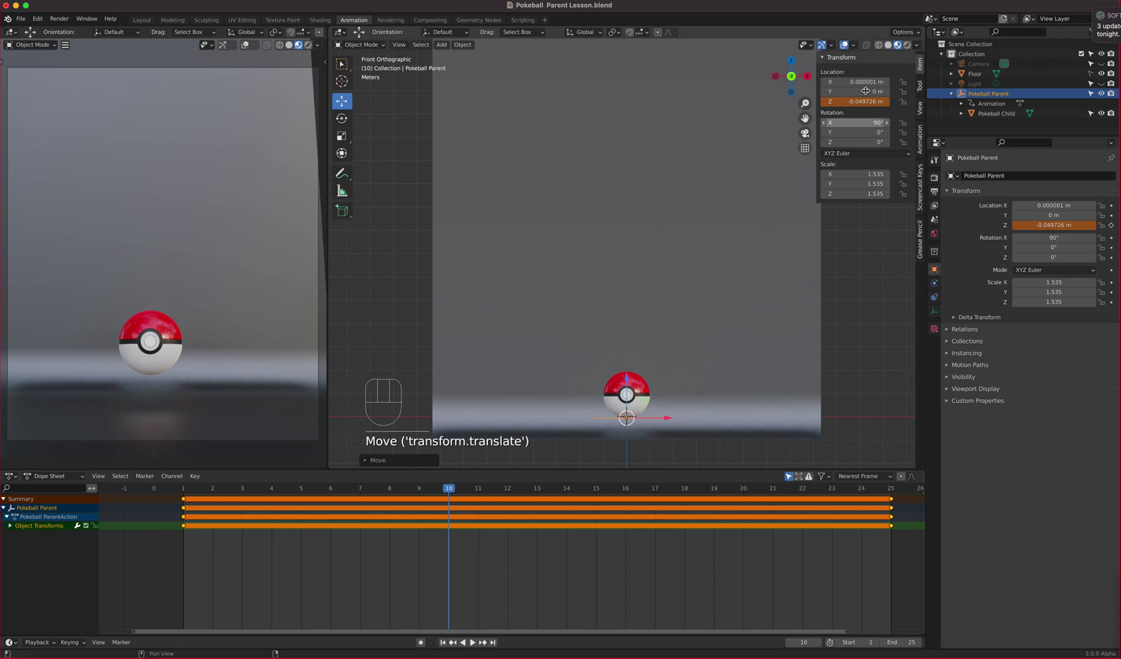
left_click(721, 256)
left_click(858, 101)
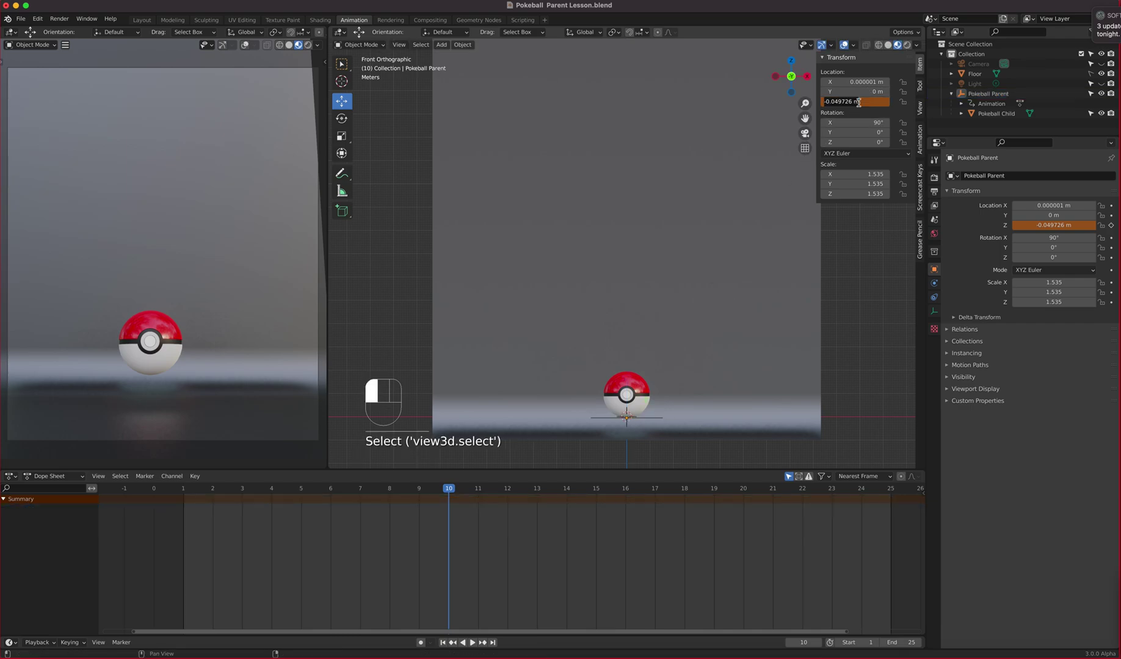
type("-1")
key("Return")
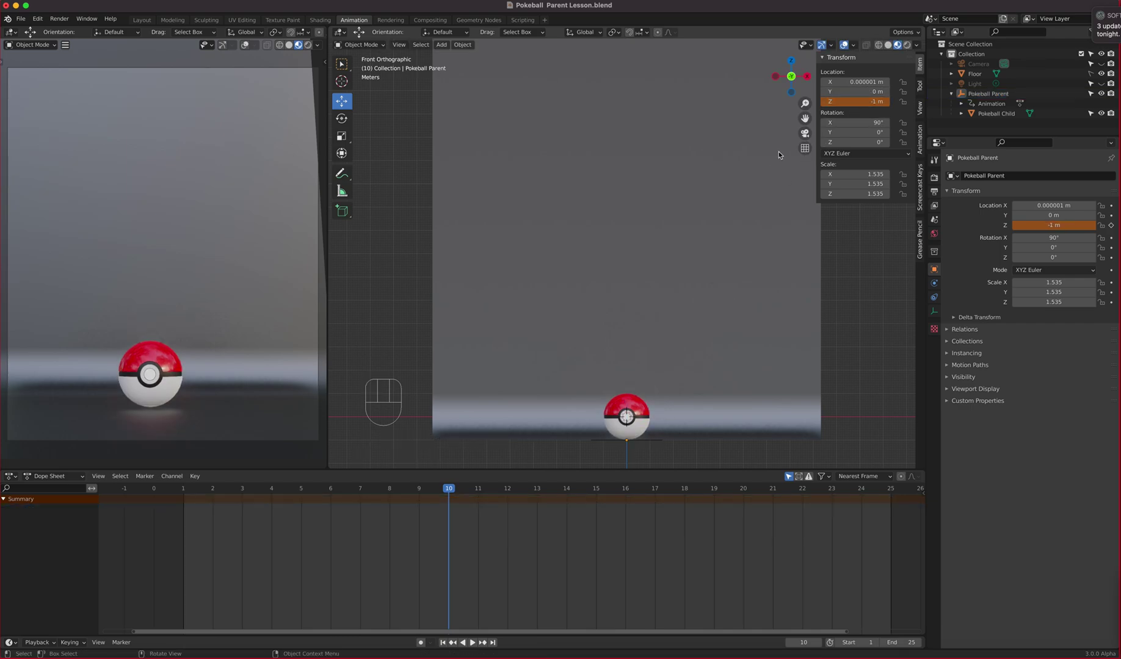
scroll(632, 415, "up", 1)
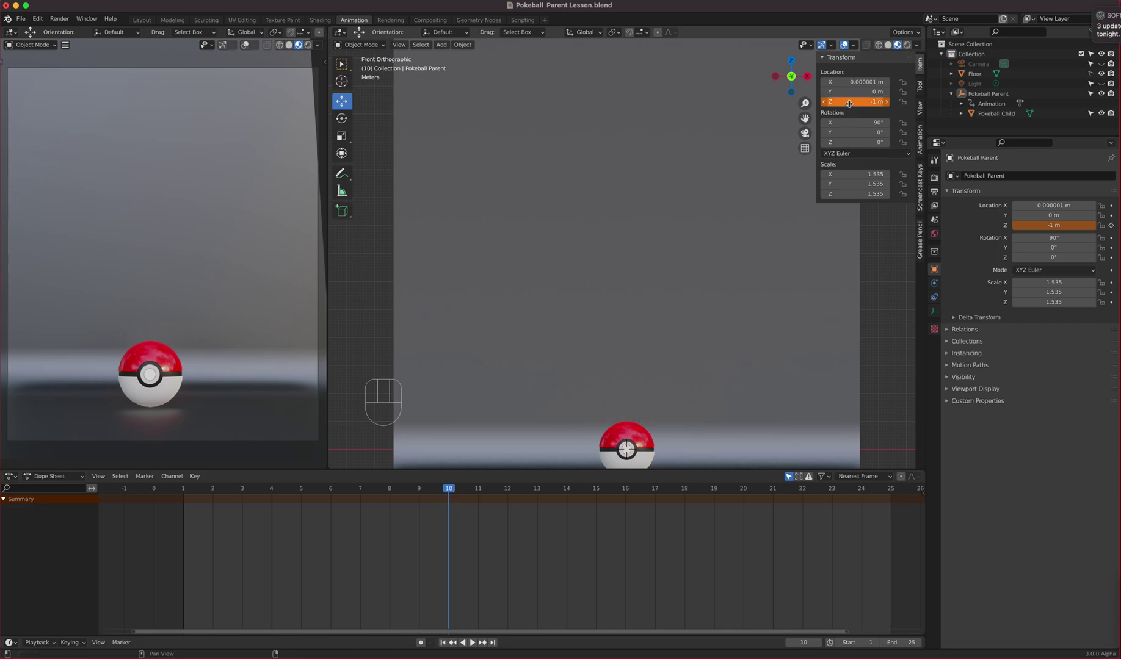
middle_click_drag(655, 352, 634, 271, "shift")
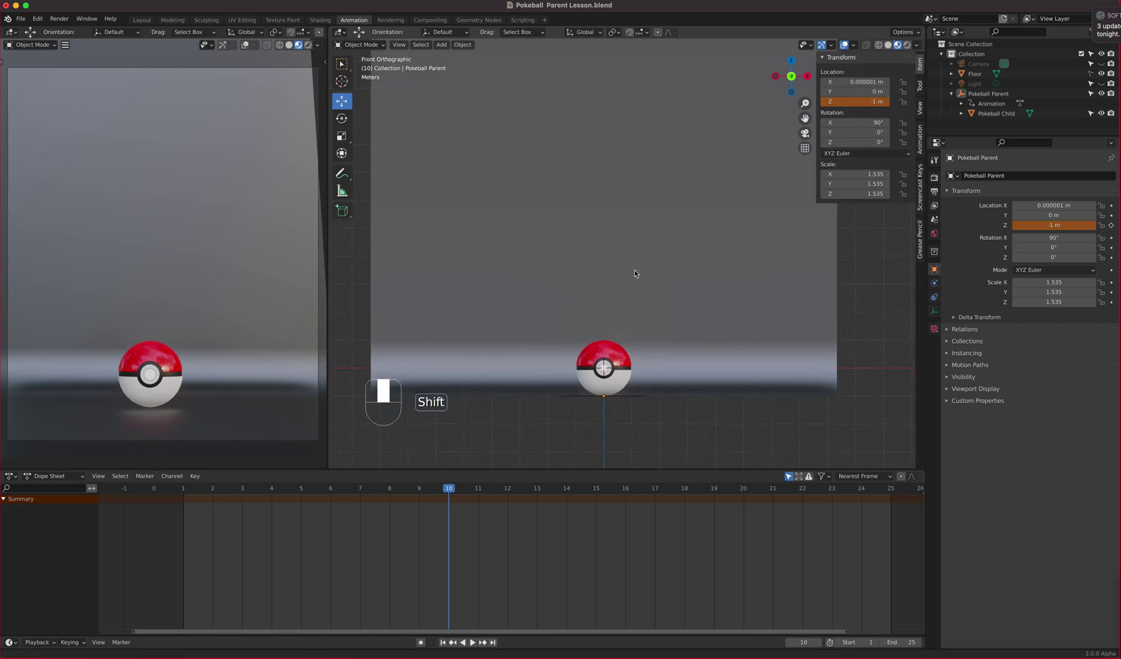
right_click(851, 105)
left_click(851, 104)
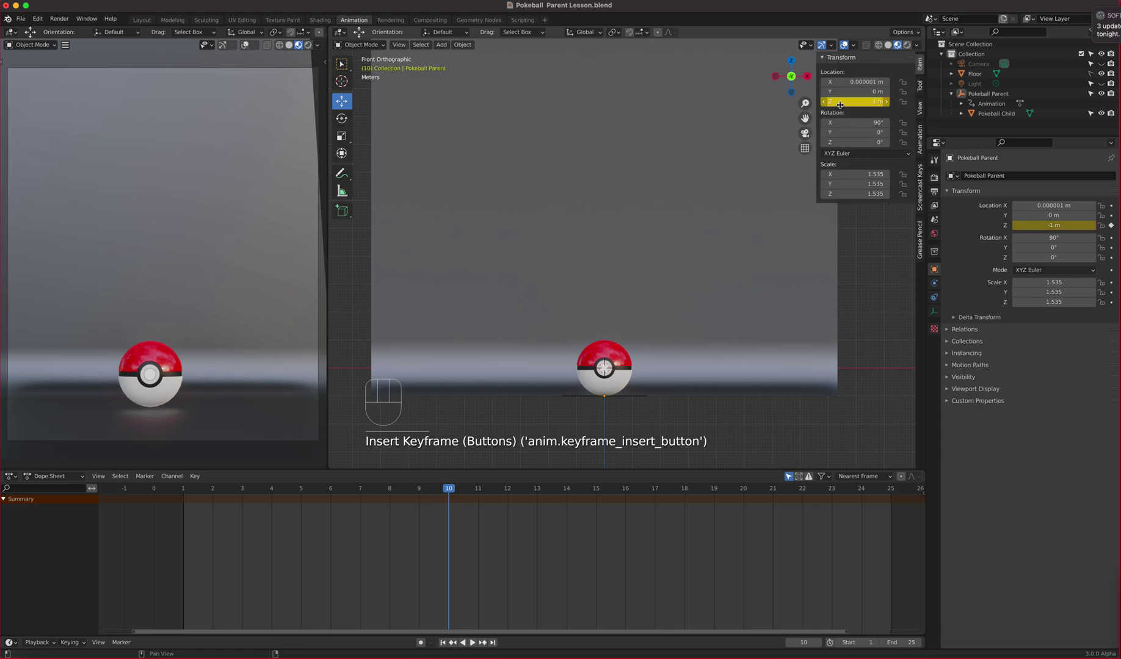
- At frame 16, set Location Z to -1 m again and keyframe it
left_click_drag(447, 491, 625, 492)
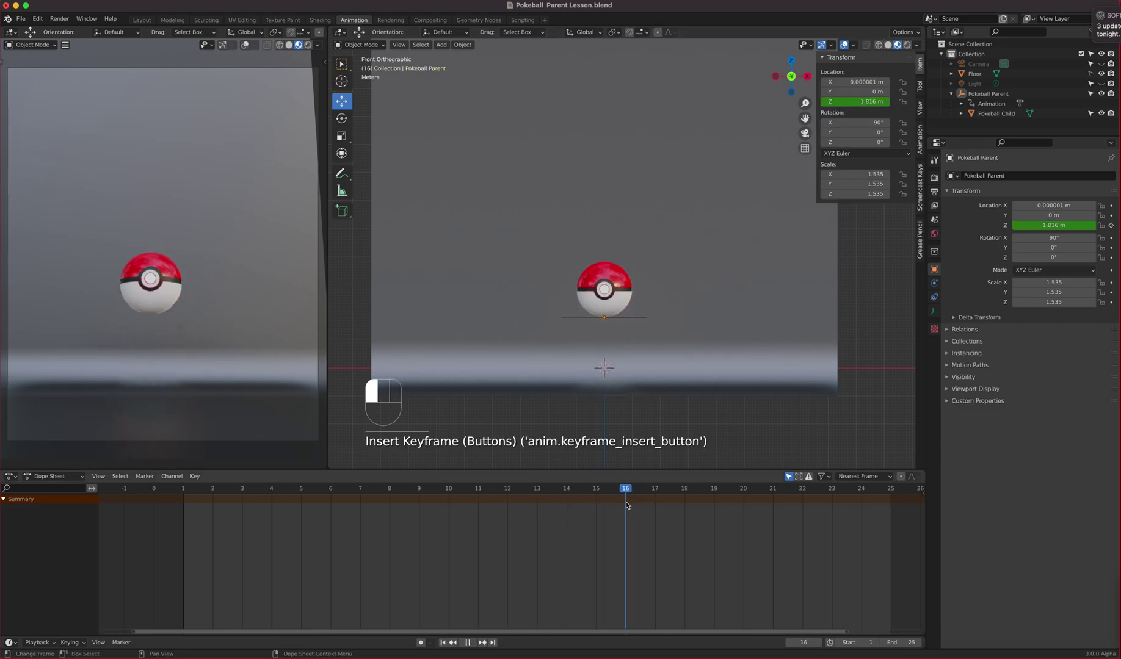
right_click(851, 102)
key("Escape")
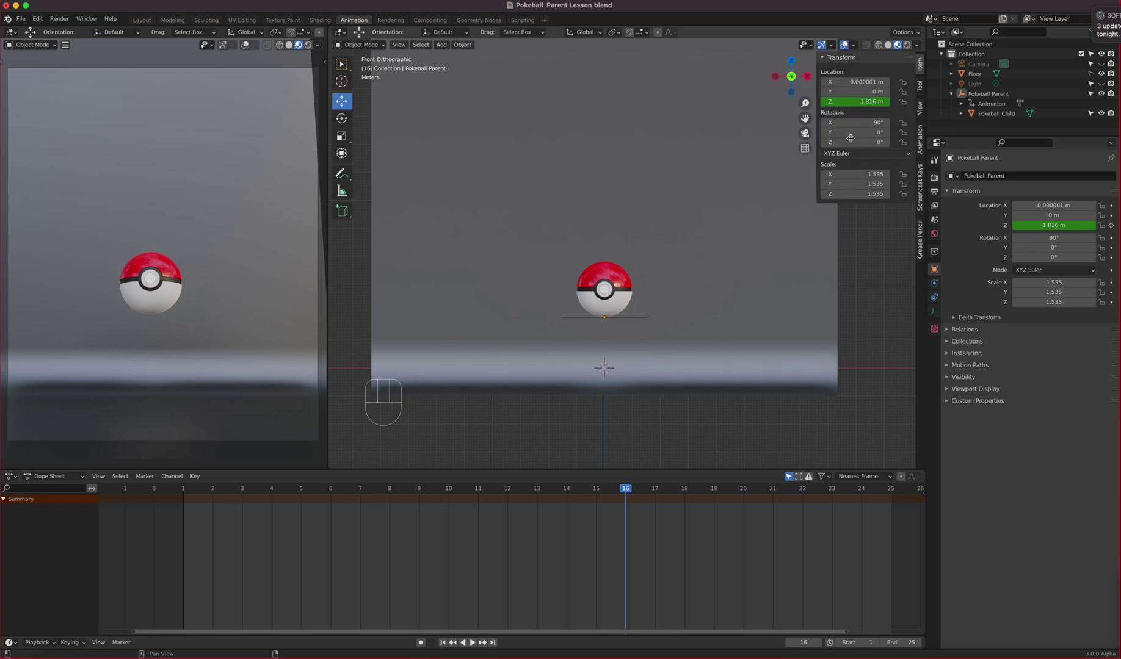
left_click(847, 102)
type("-1")
key("Return")
right_click(847, 102)
left_click(847, 101)
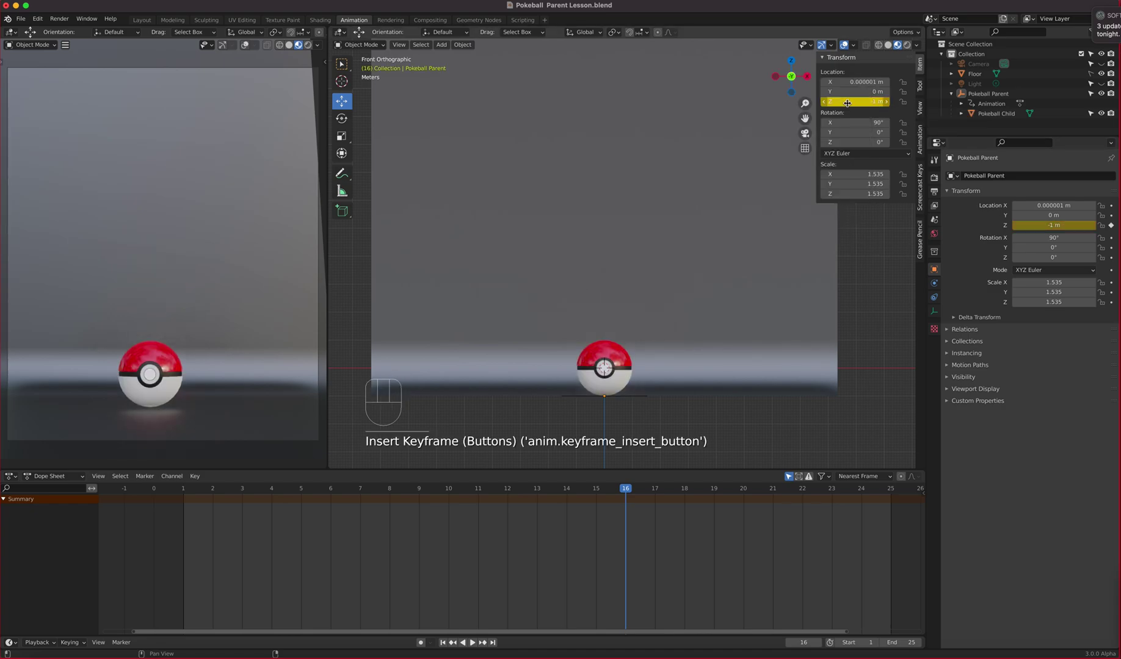
- Play back the bounce to check it, then select the Pokeball Parent to show its keyframes
key("space")
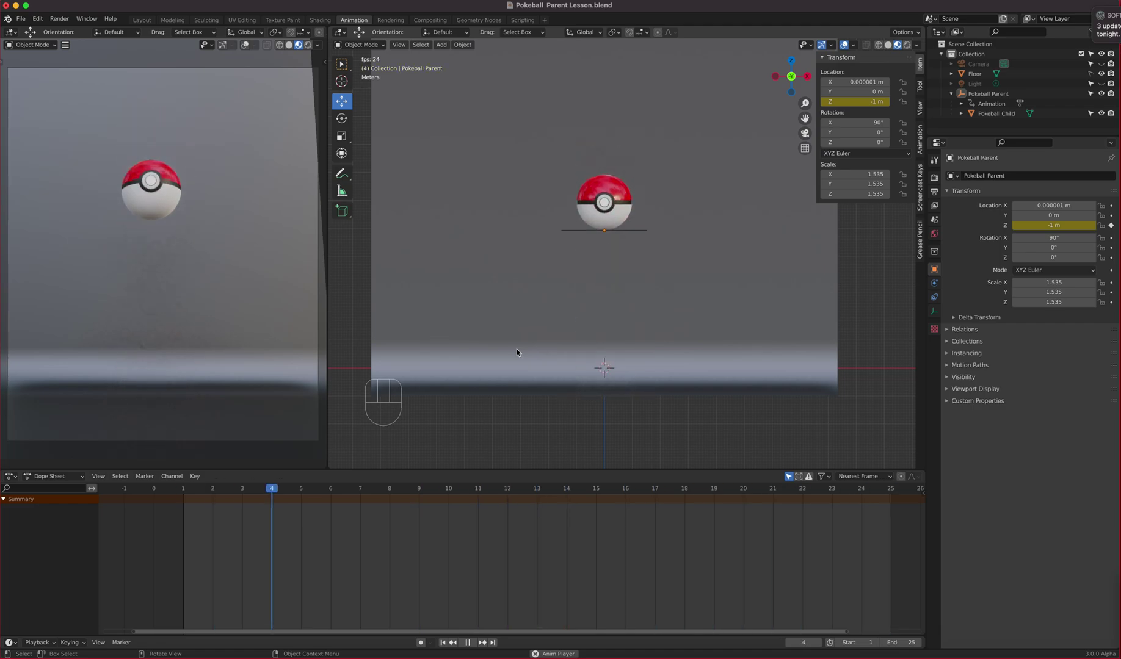
key("space")
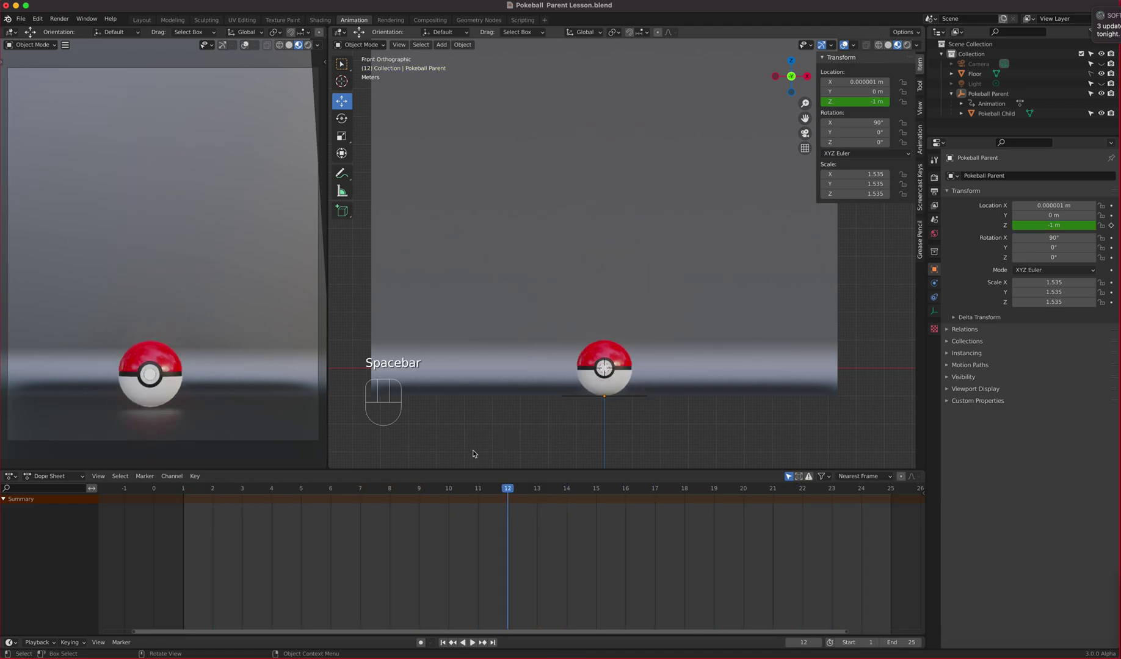
left_click(634, 398)
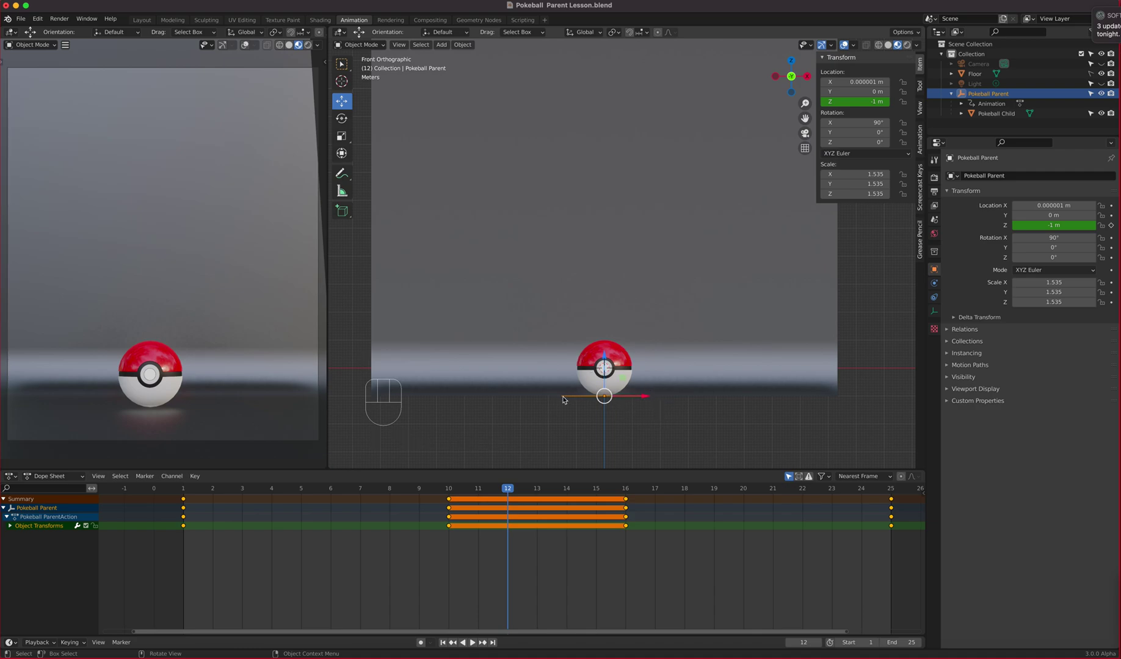
left_click(11, 476)
- In the Graph Editor, set all the height curve's keyframe handles to Vector
left_click(122, 493)
left_click(10, 476)
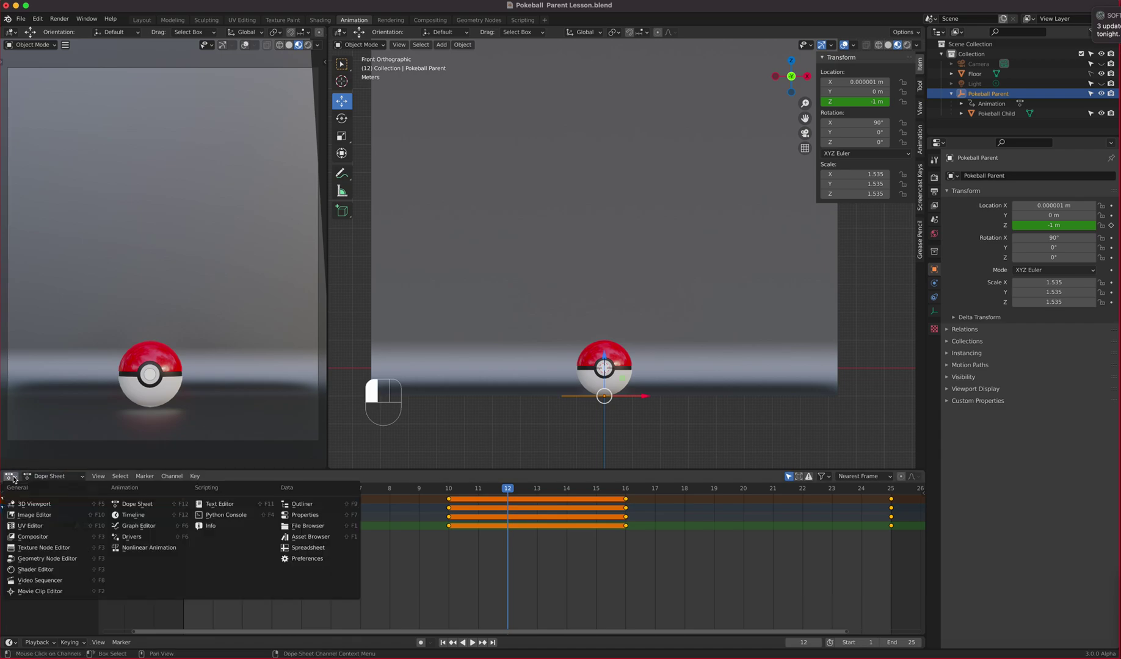
left_click(139, 525)
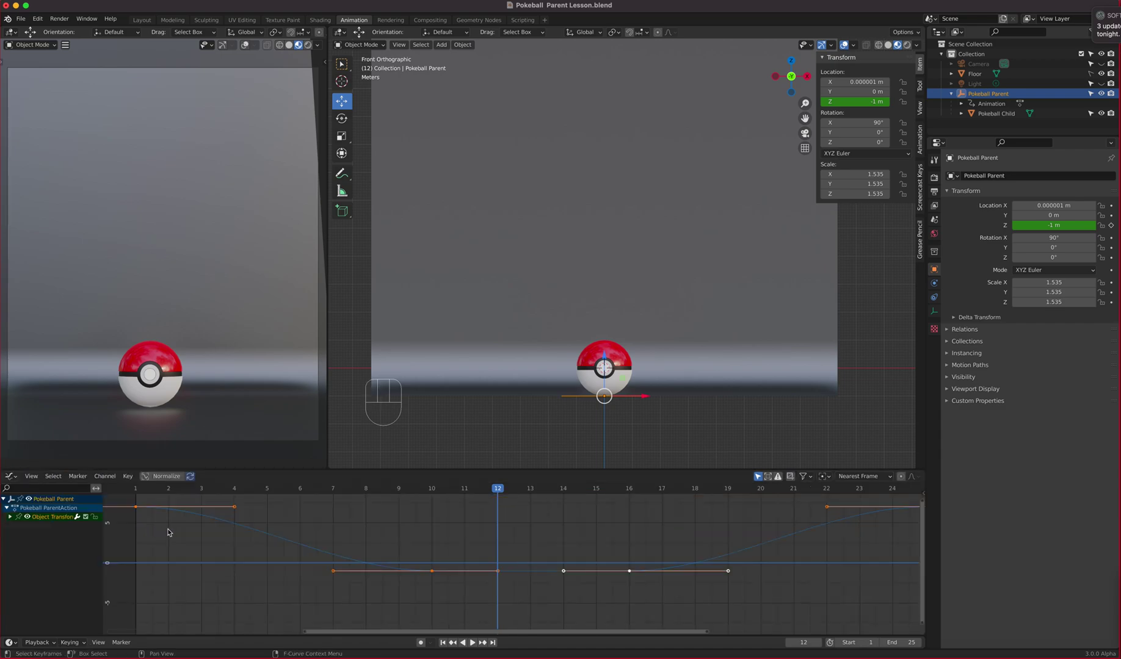
left_click_drag(659, 602, 379, 544)
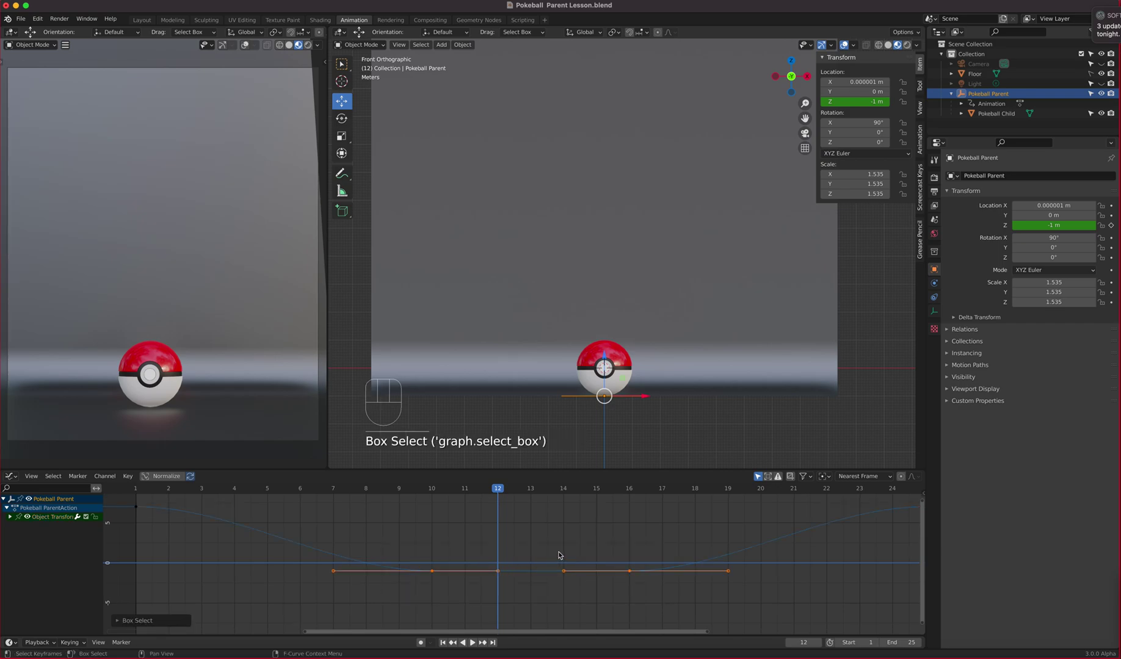
key("v")
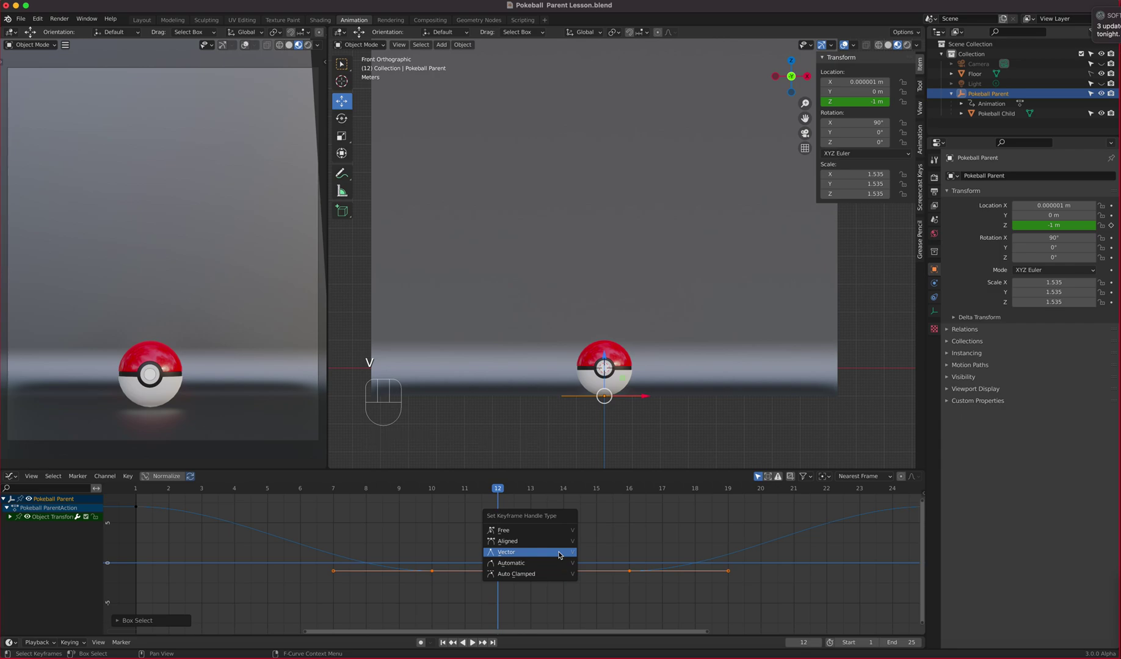
left_click(559, 553)
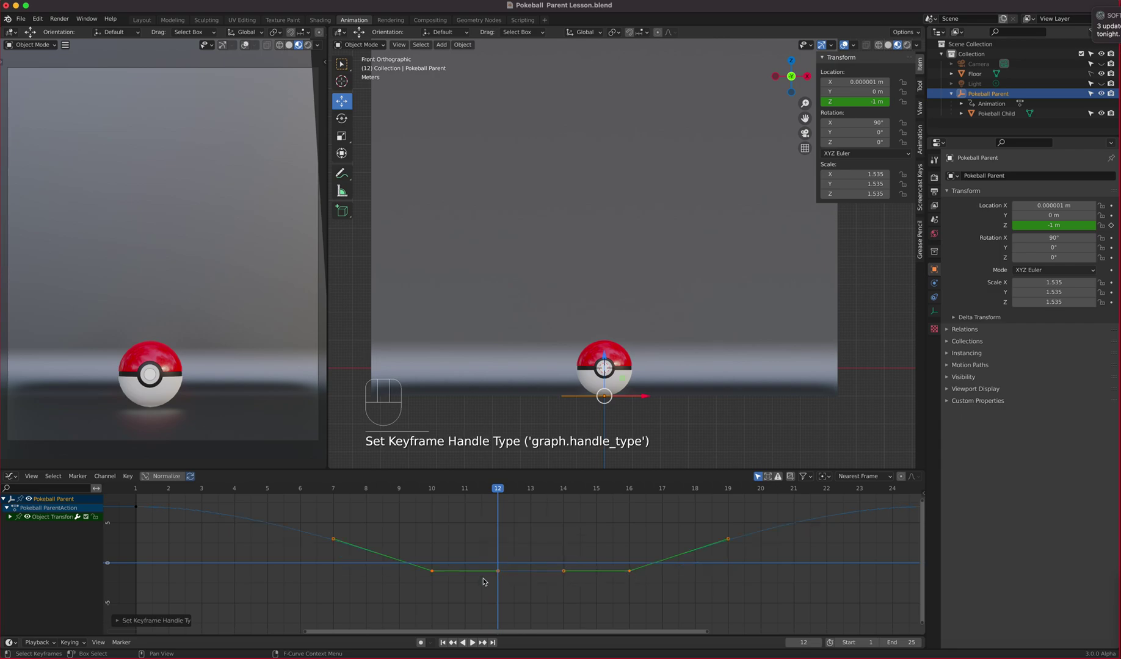
- Lift the handles at frames 16 and 10 for a sharp rebound and impact, then play
left_click(733, 541)
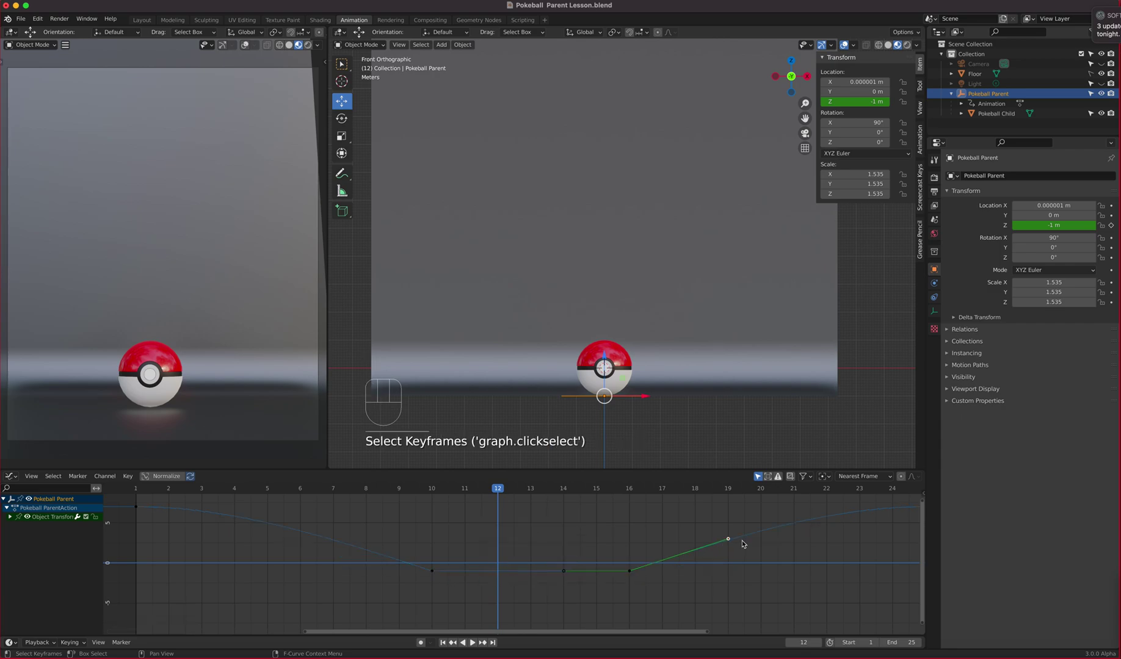
key("g")
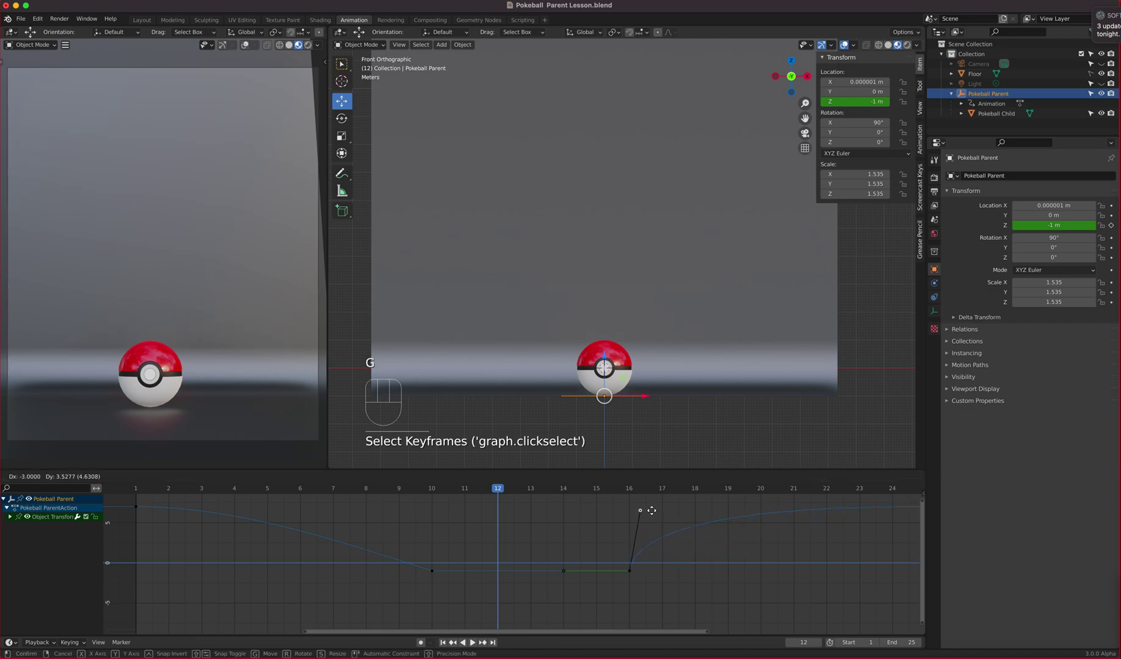
left_click(646, 507)
left_click(432, 570)
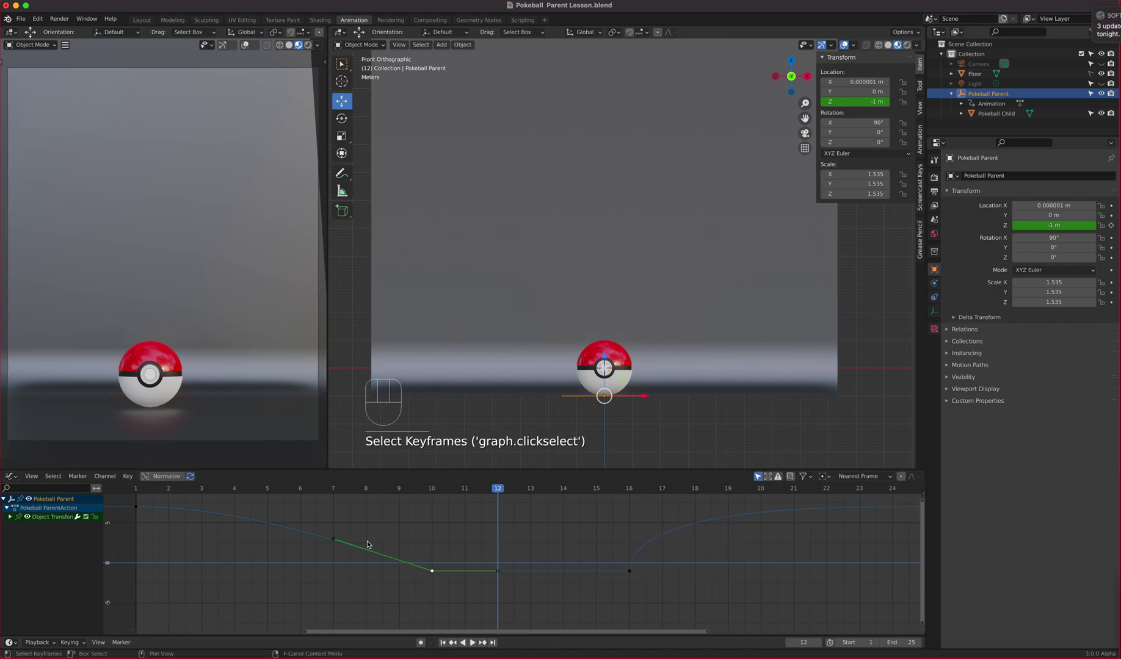
left_click(333, 540)
key("g")
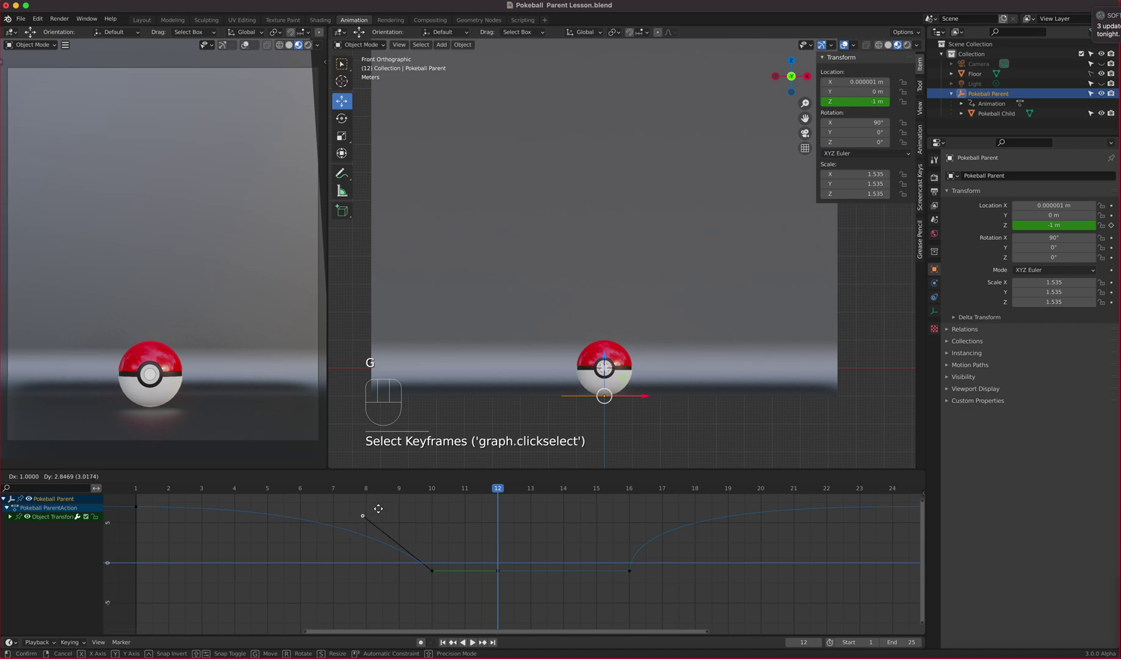
left_click(435, 502)
key("space")
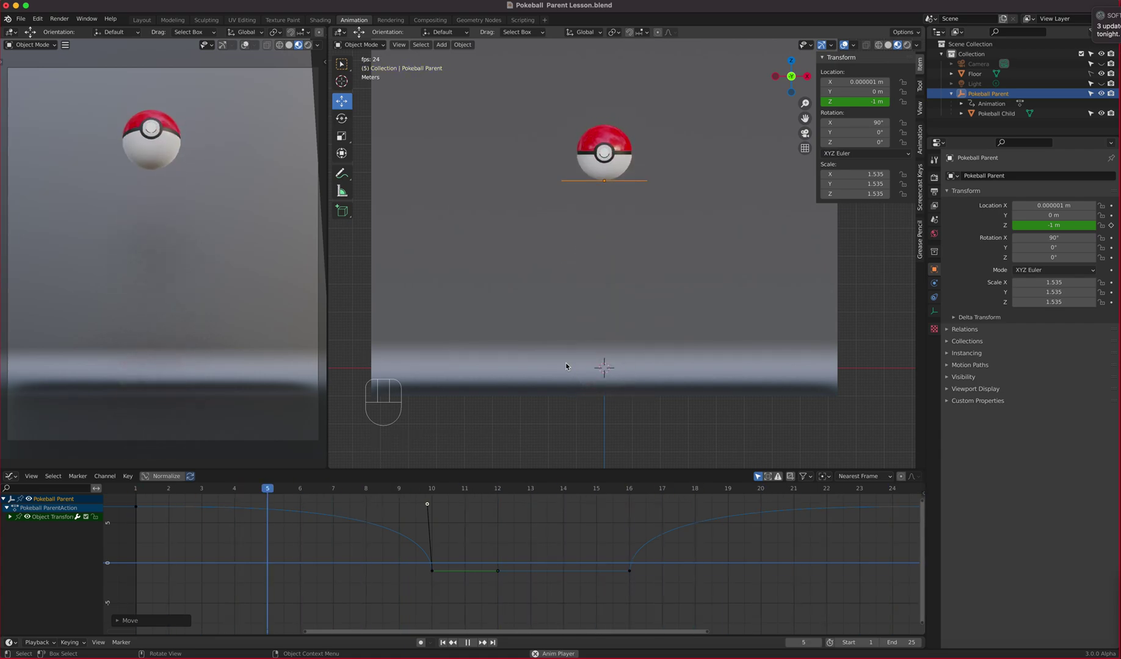
- Stop the playback and move the playhead to frame 10
key("space")
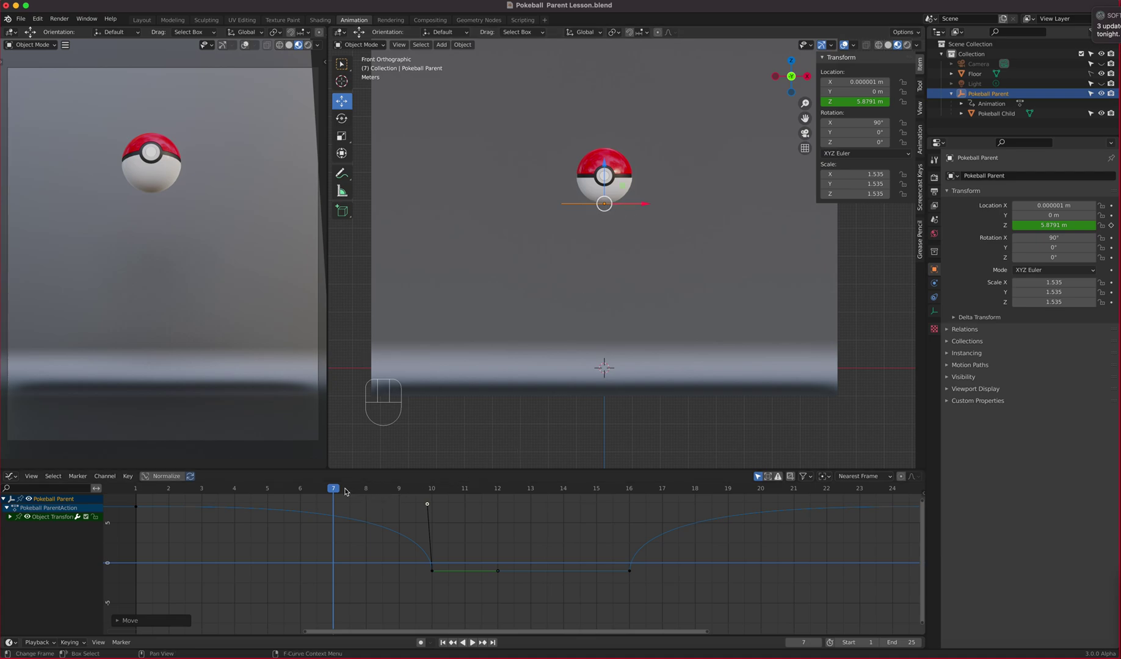
left_click_drag(345, 492, 428, 514)
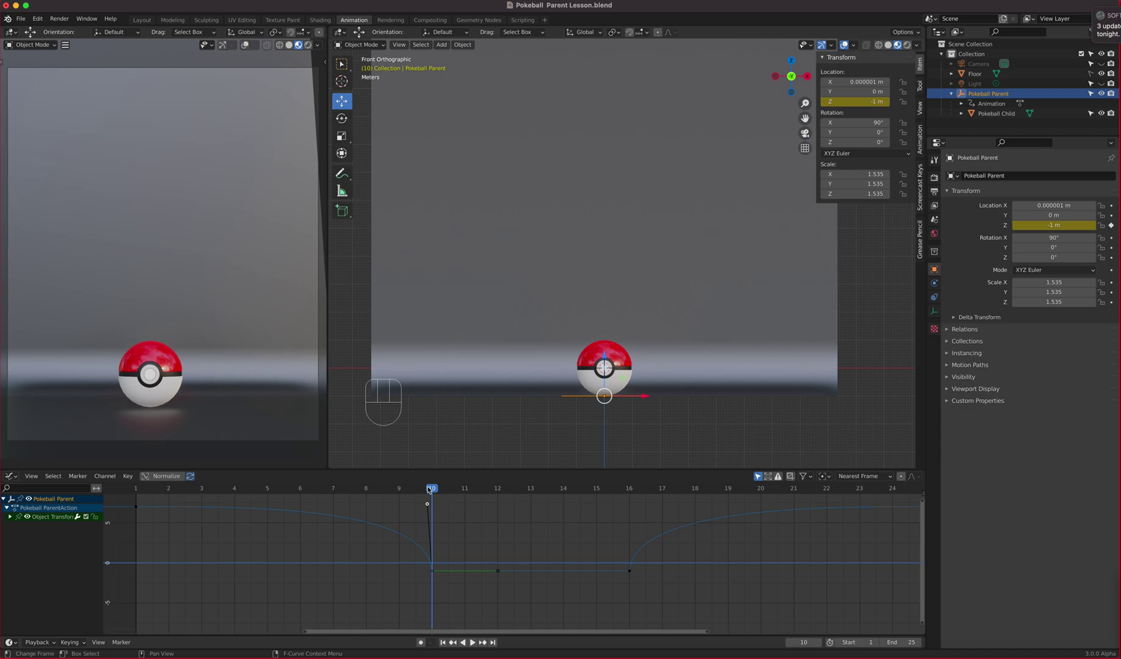
- Scrub to frame 13 and back to 10, look over Object > Apply, and switch to the Scale tool
left_click_drag(430, 489, 531, 488)
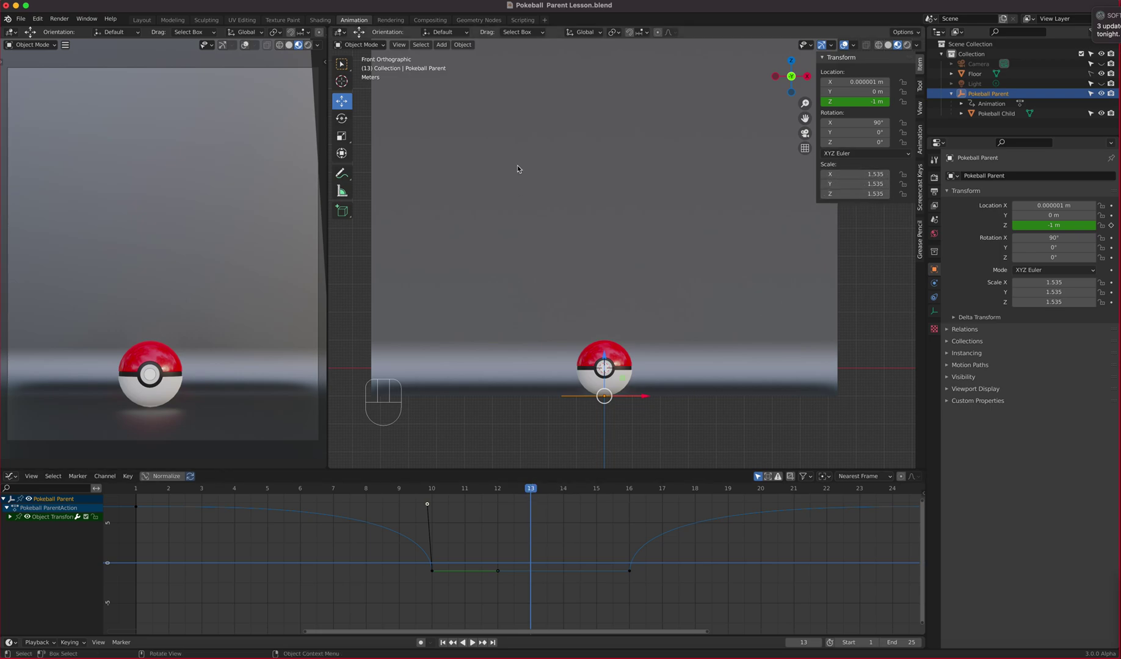
left_click(462, 45)
mouse_move(470, 96)
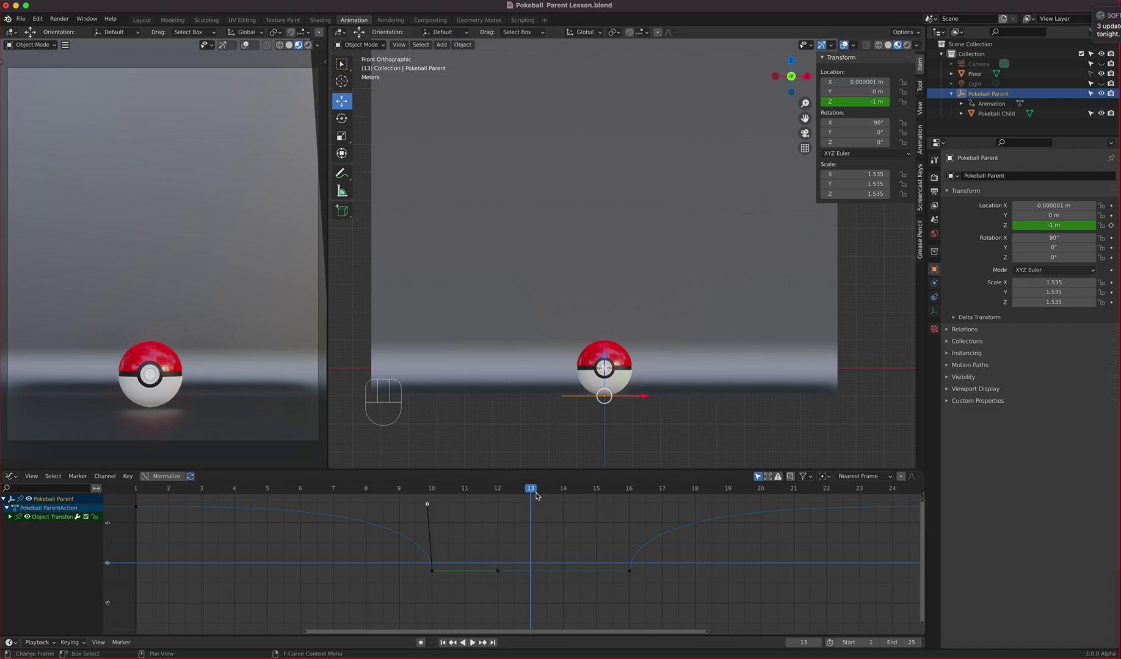
left_click_drag(522, 491, 431, 510)
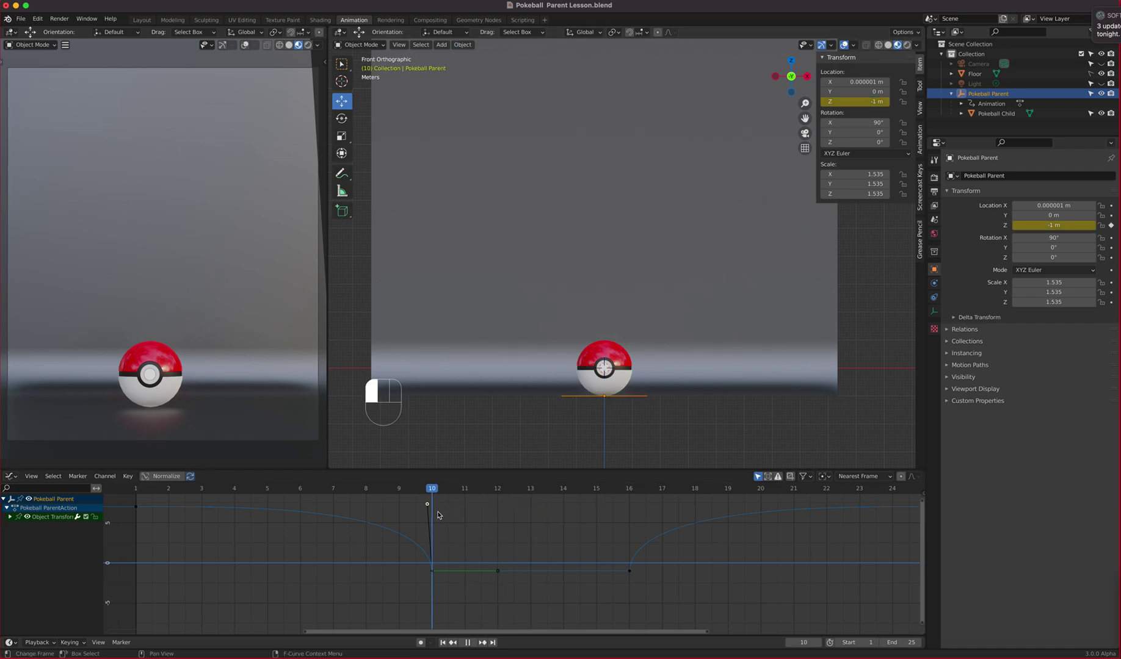
left_click(342, 134)
scroll(630, 339, "up", 2)
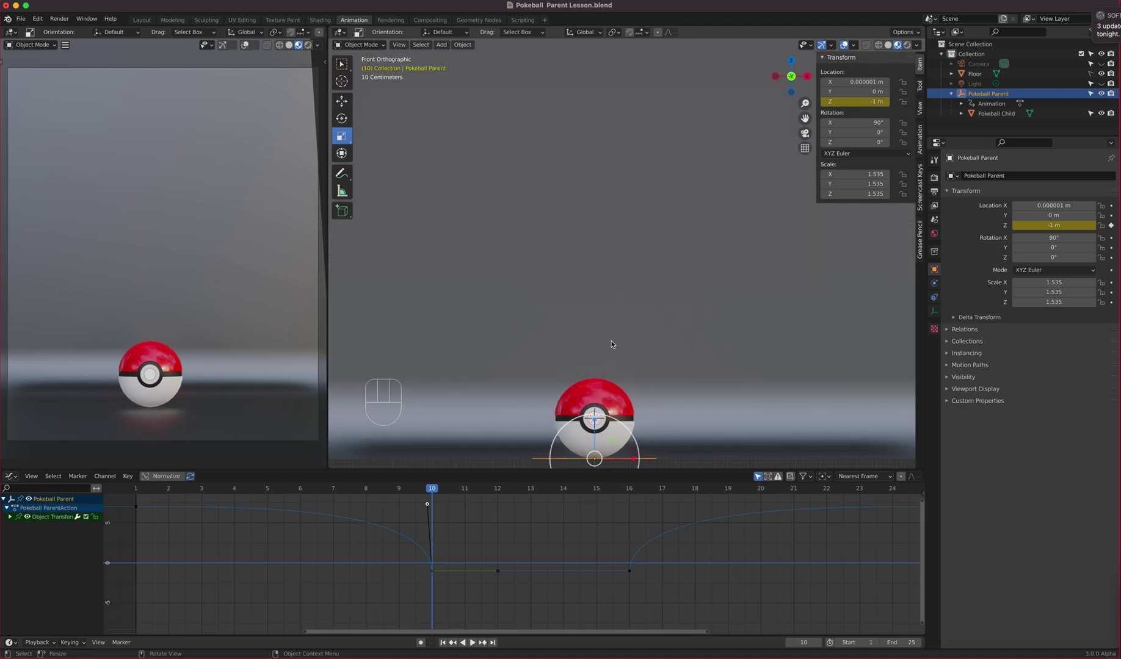
scroll(629, 360, "down", 1)
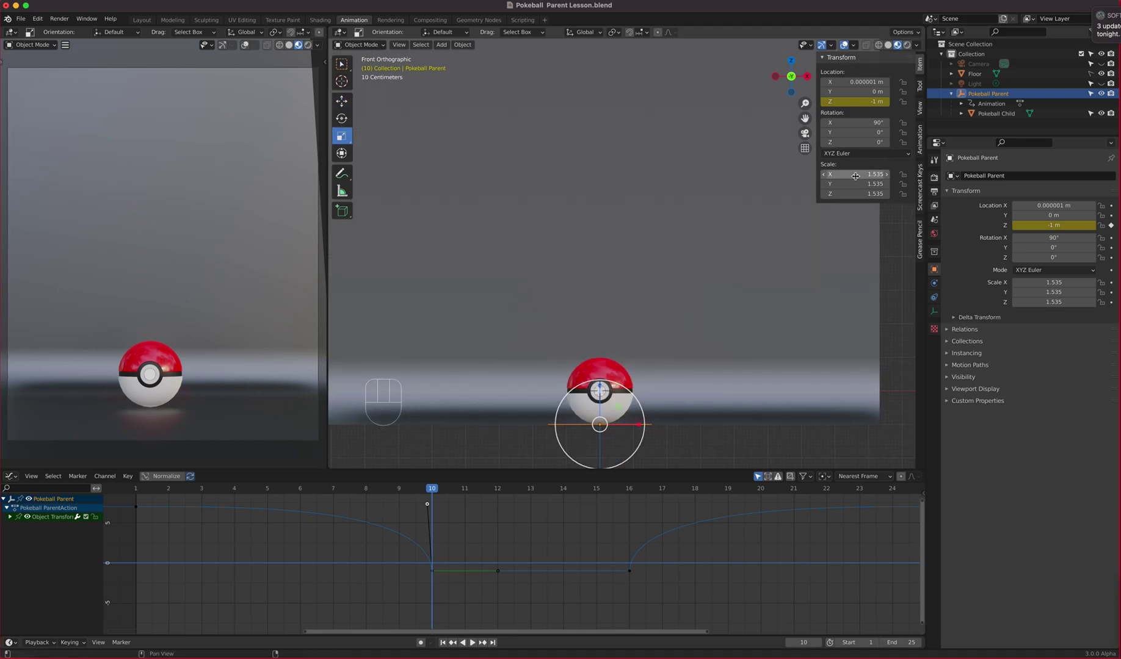
- Keyframe the Pokeball Parent's scale at frame 10 and again at frame 16
key("i")
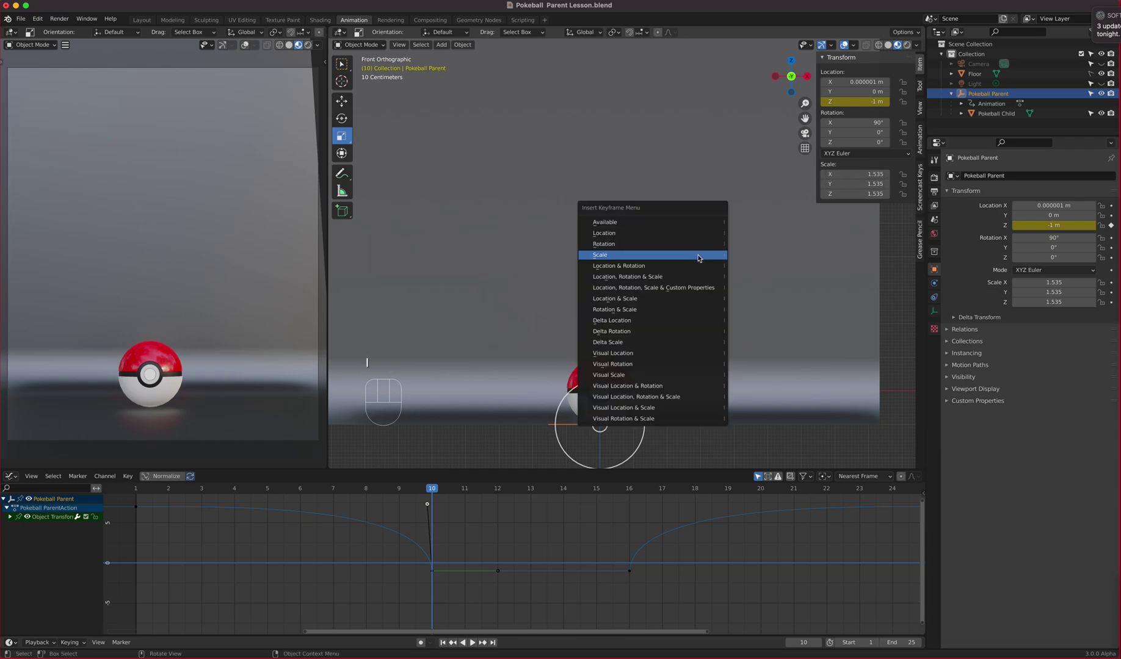
left_click(698, 255)
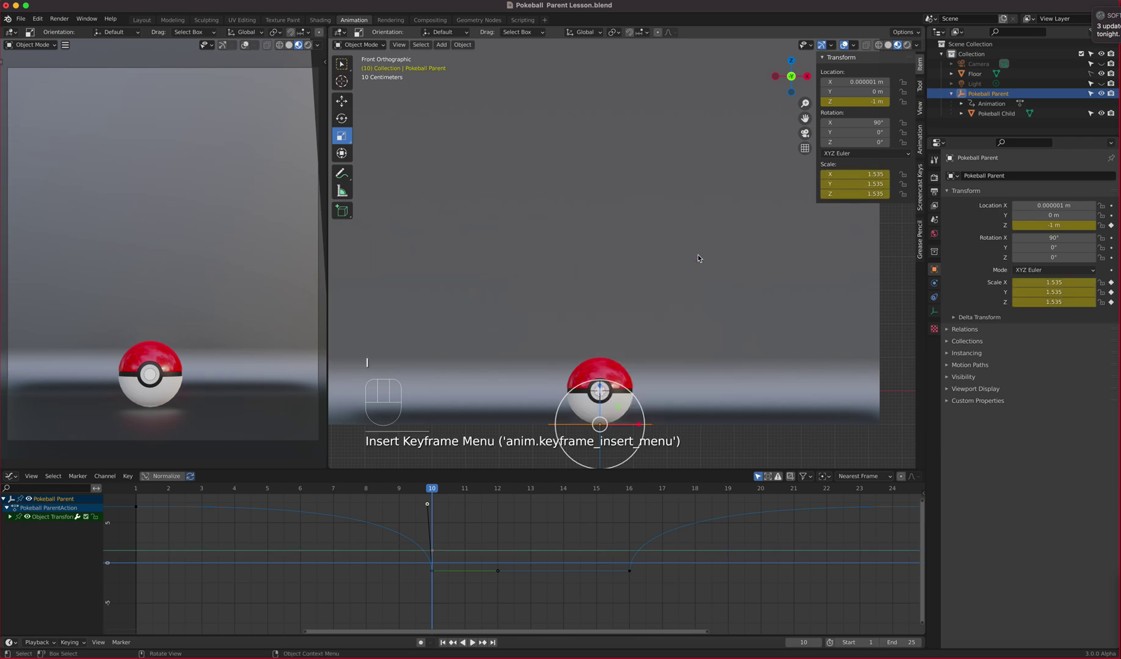
left_click_drag(433, 490, 630, 504)
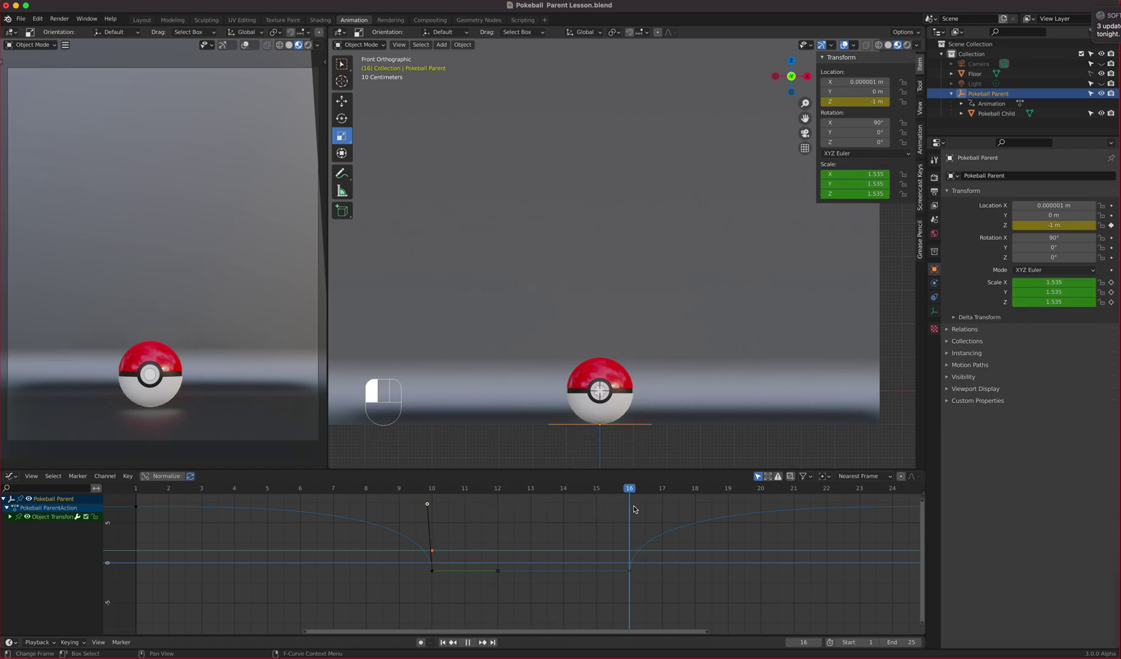
key("i")
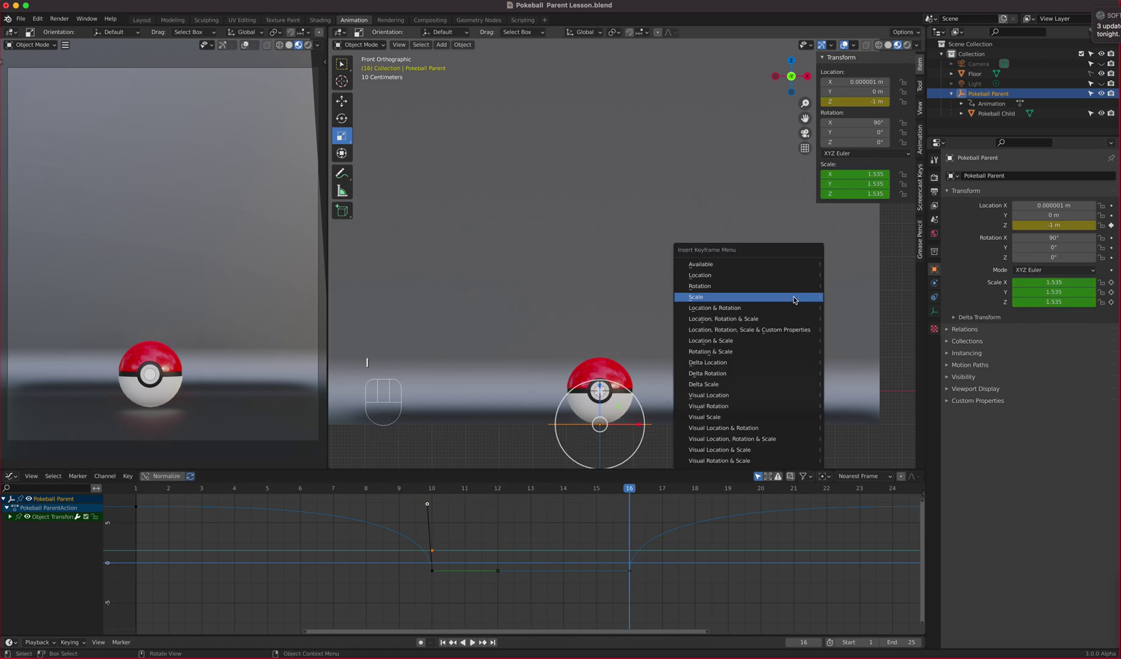
left_click(794, 297)
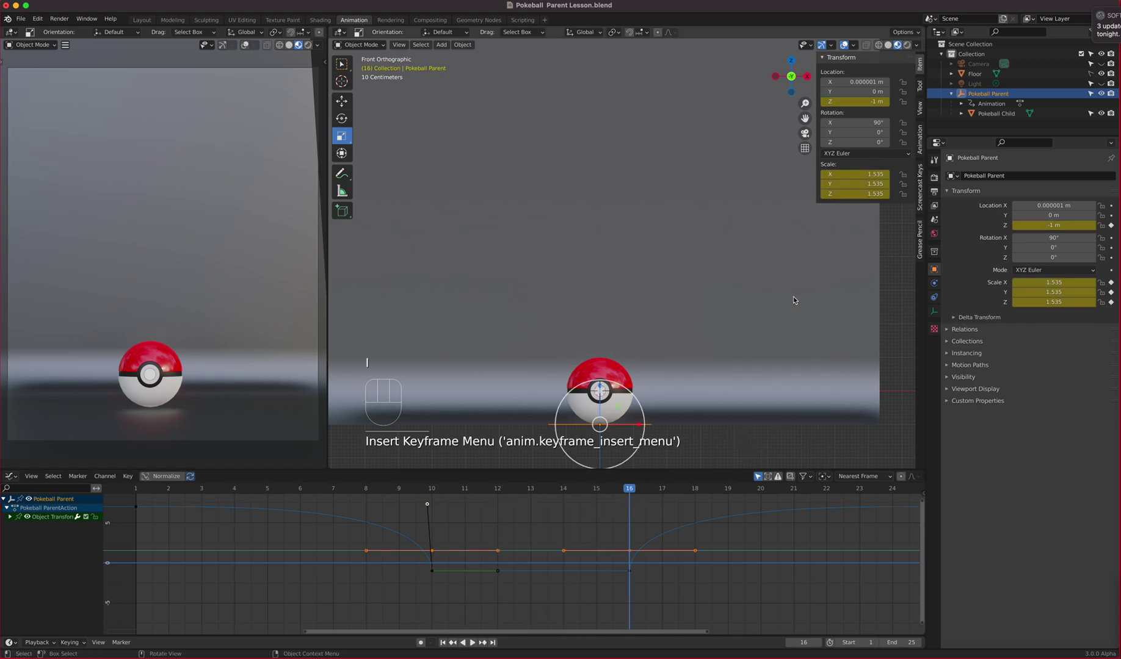
- At frame 13, squash the parent to scale X 2, Y 1, Z 2
left_click(623, 491)
left_click_drag(623, 491, 530, 491)
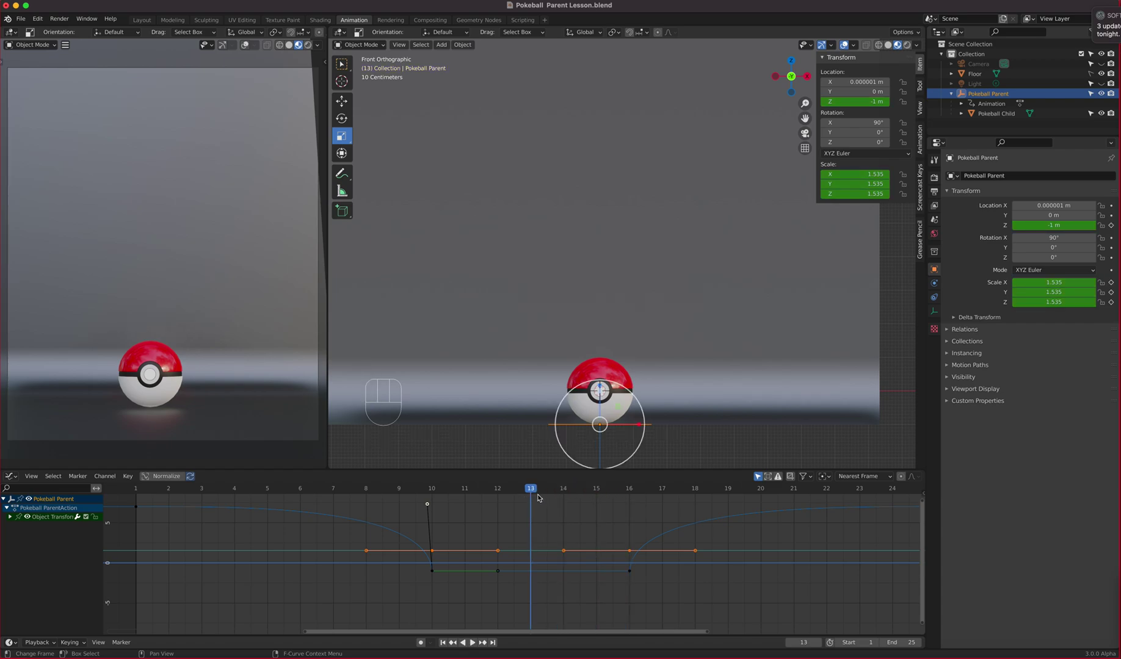
left_click_drag(600, 391, 599, 400)
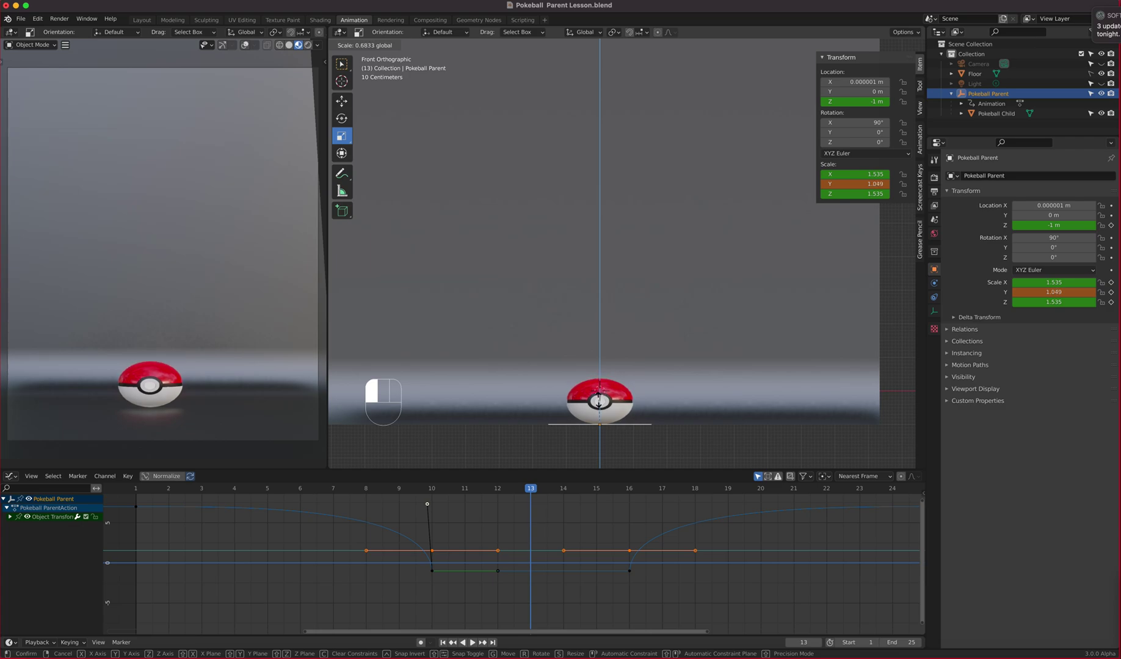
left_click_drag(598, 401, 599, 402)
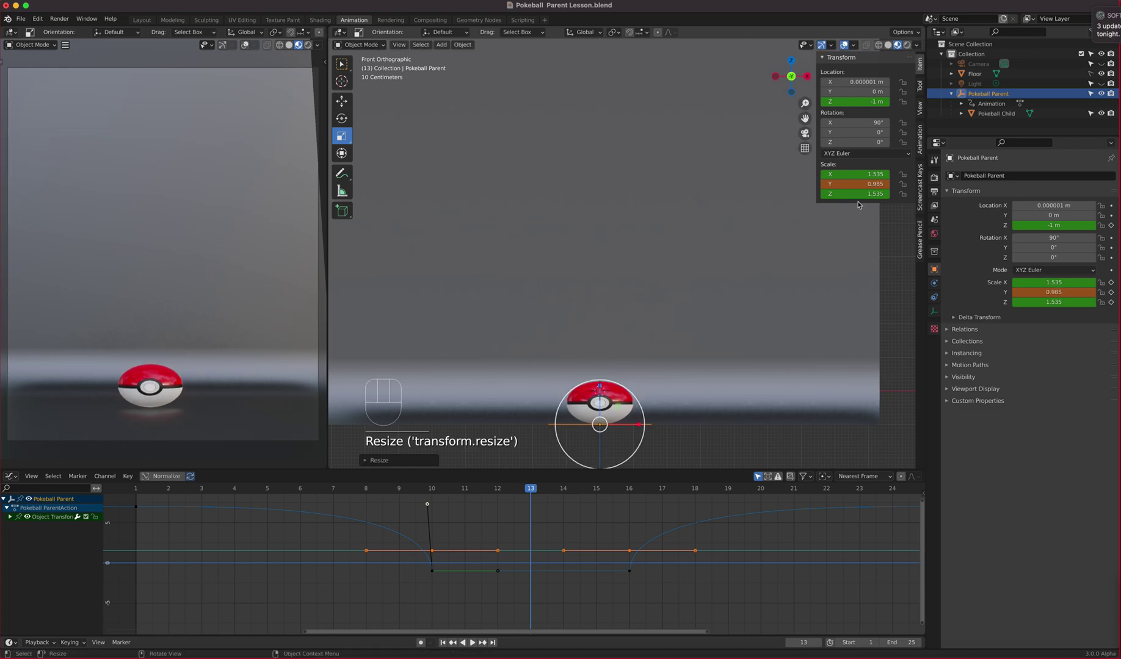
left_click(857, 184)
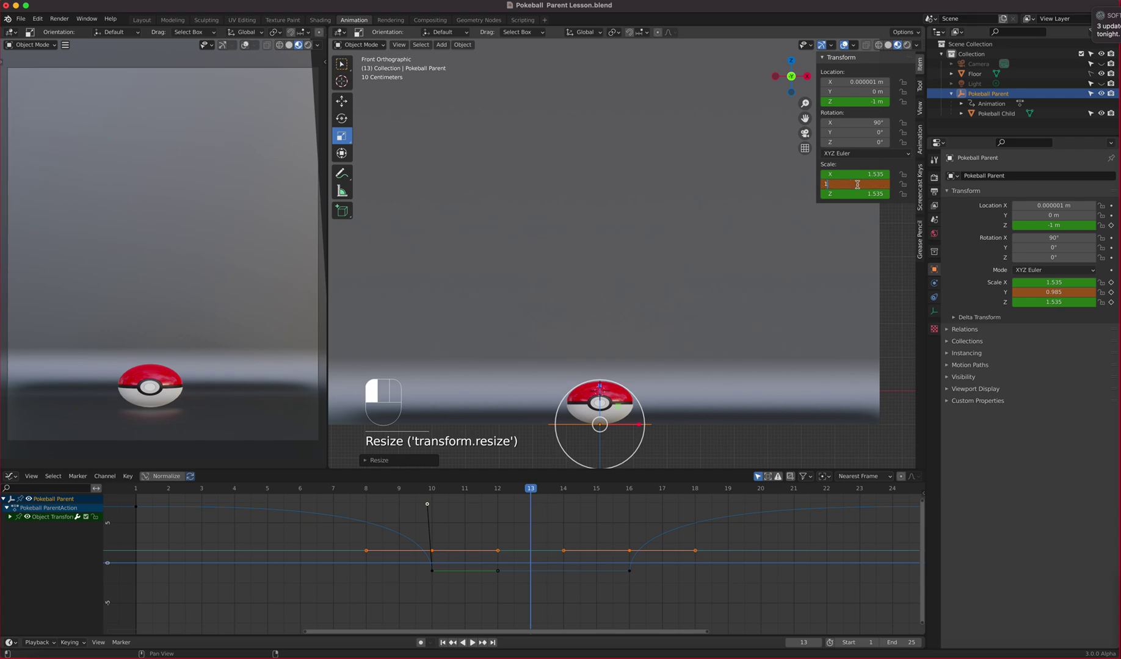
type("1")
key("Return")
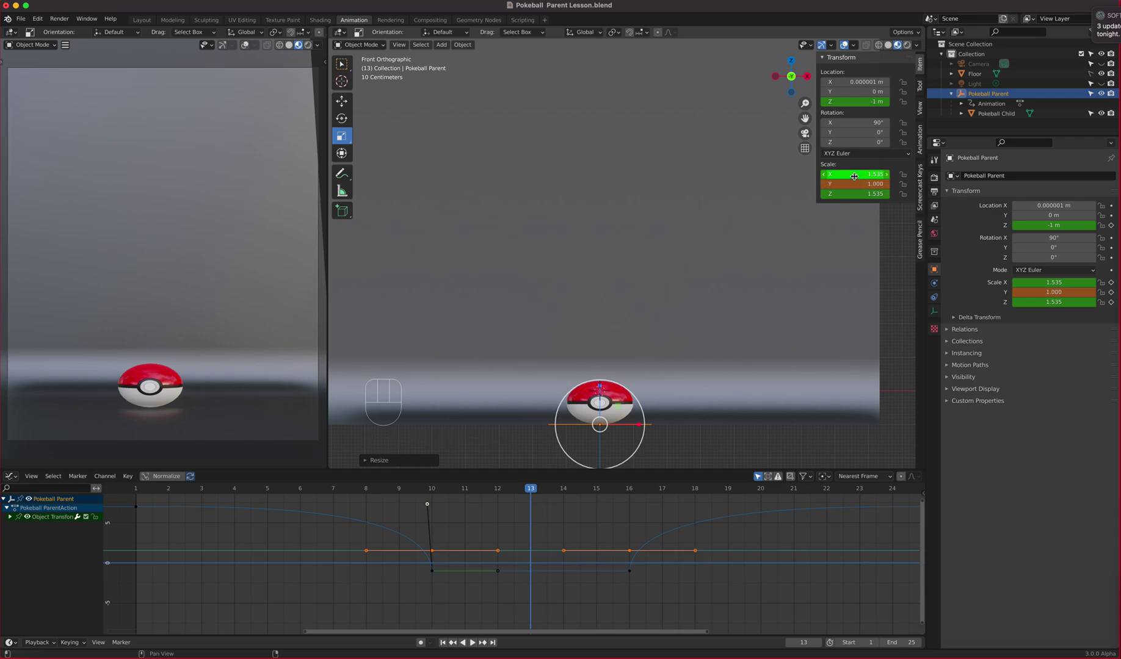
left_click_drag(853, 176, 854, 176)
key("Return")
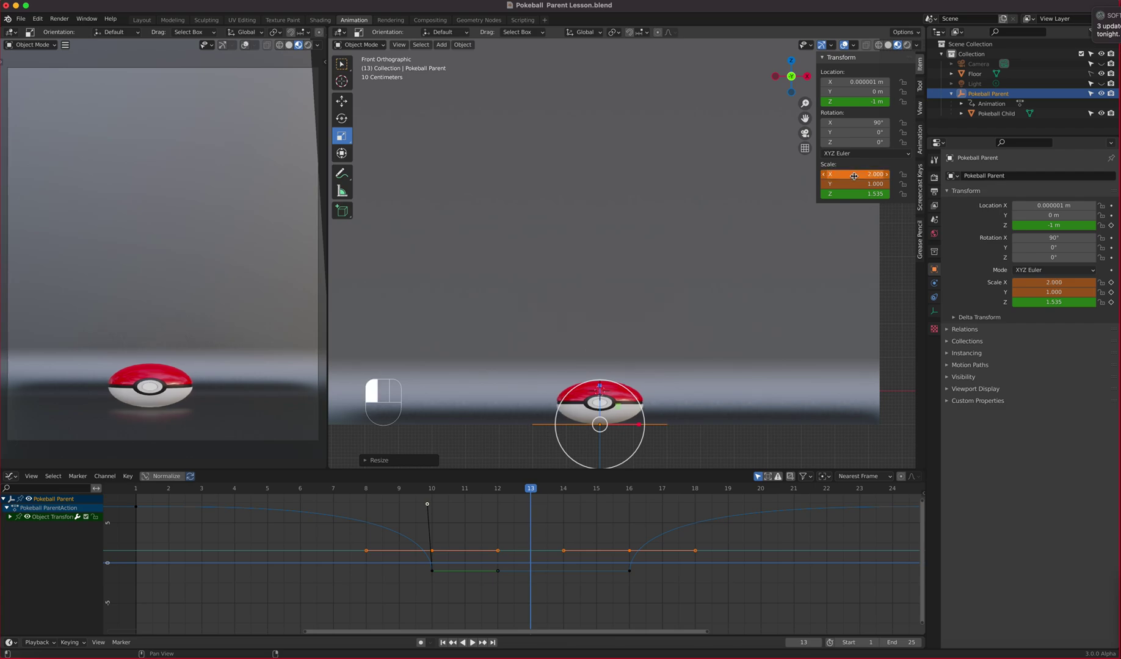
left_click(855, 193)
type("2")
key("Return")
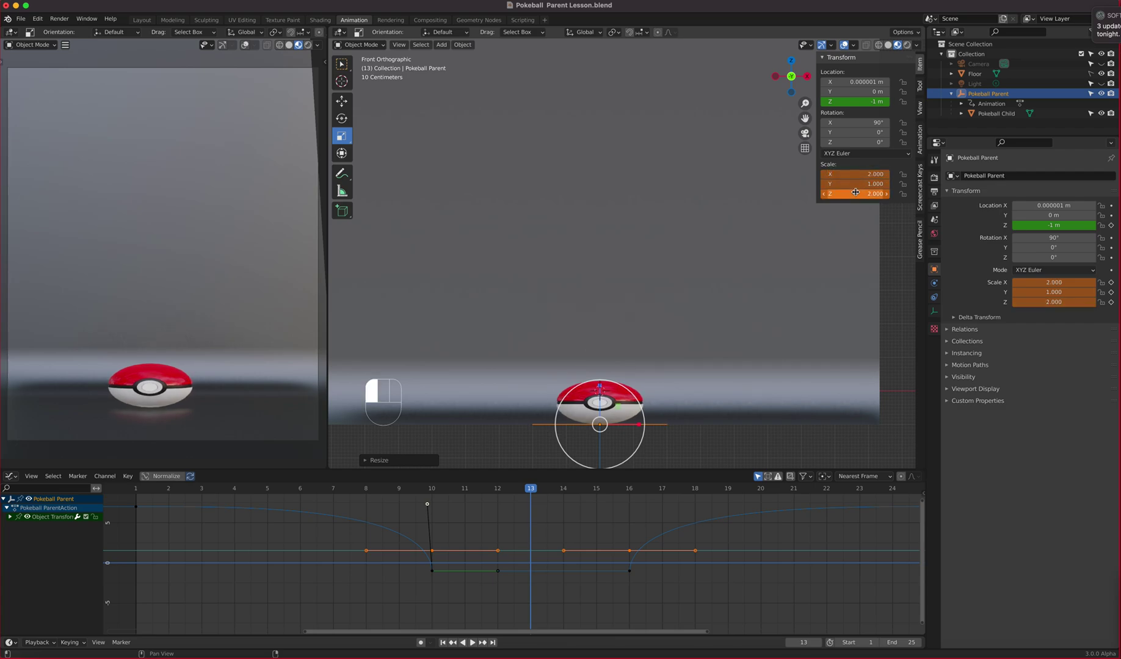
- Keyframe the 2, 1, 2 squashed scale at frame 13 and start playback
mouse_move(704, 334)
middle_mouse_down()
mouse_move(638, 354)
mouse_move(704, 321)
middle_mouse_up()
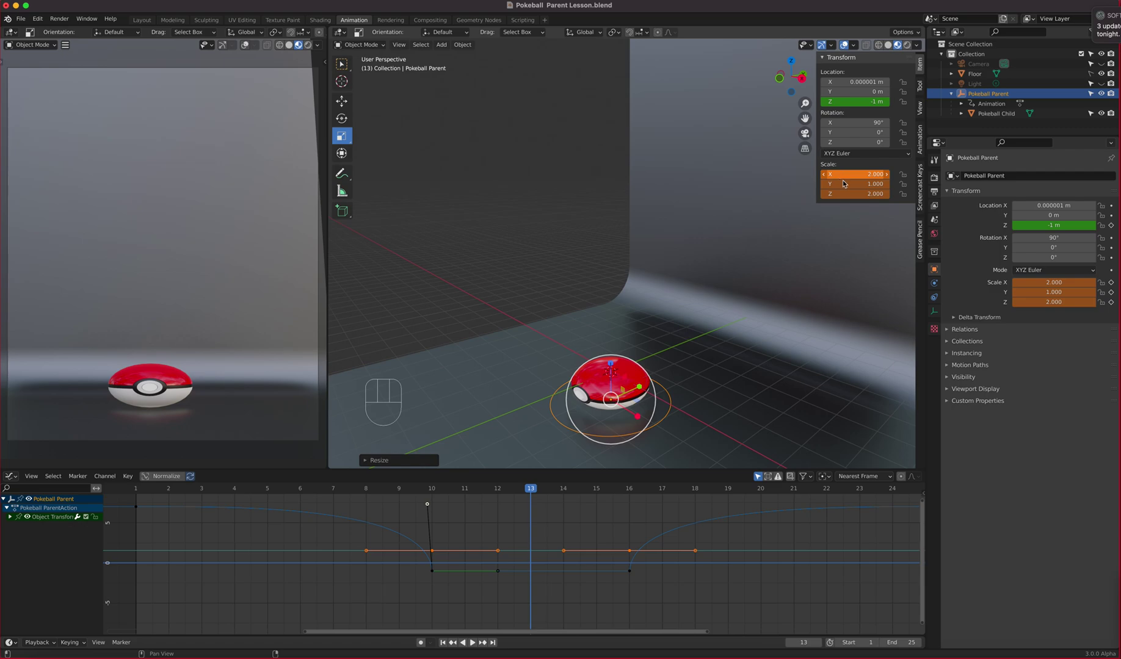
key("i")
left_click(759, 244)
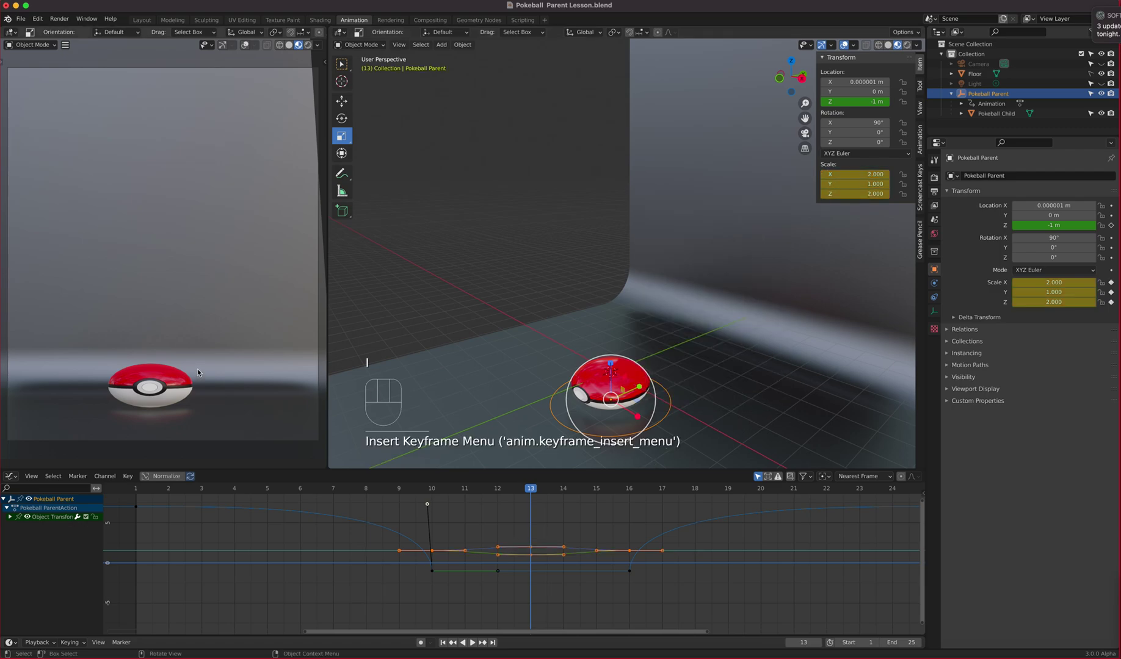
key("space")
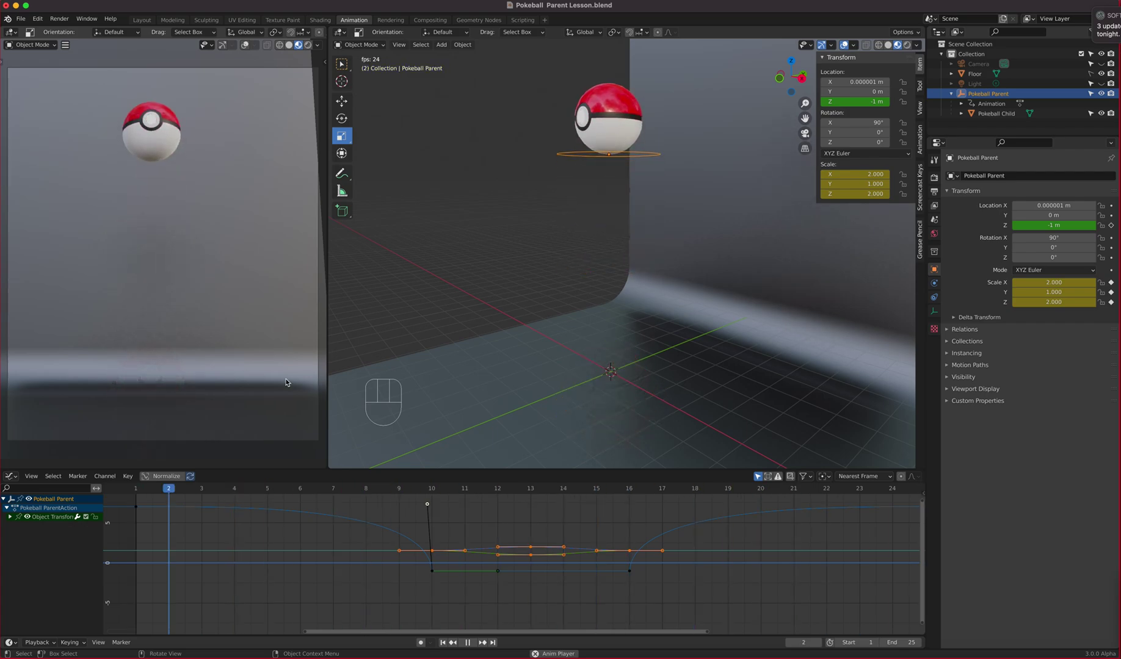
- Stop playback, check the squash at frame 13, return to frame 1 and select the Pokeball Child
key("space")
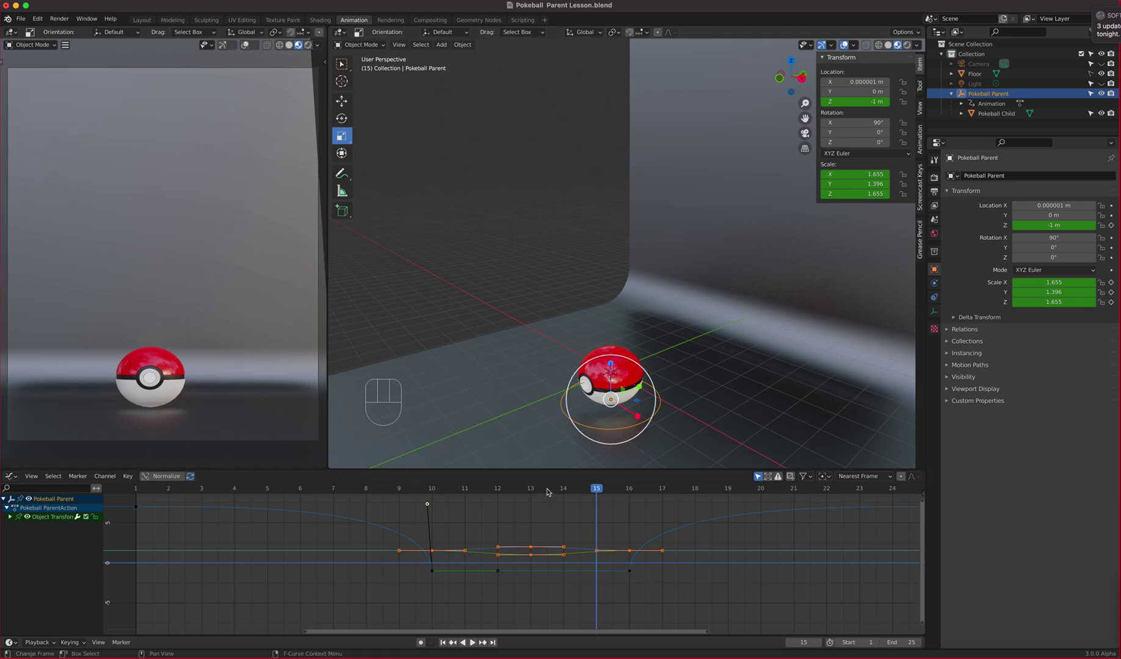
left_click_drag(549, 489, 525, 489)
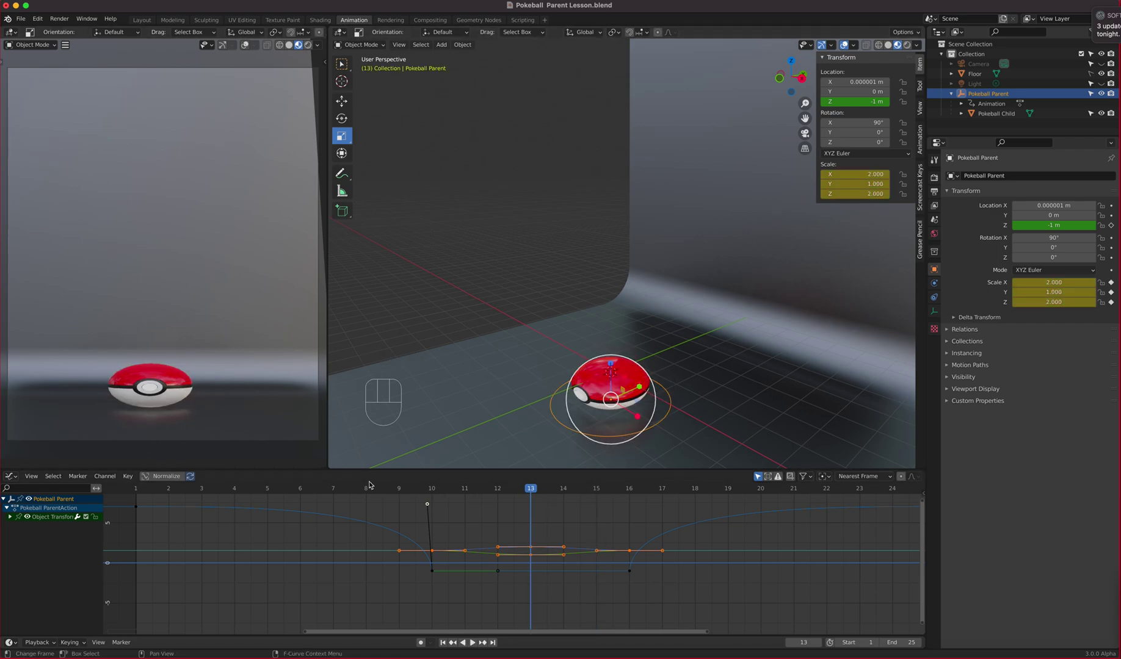
left_click_drag(189, 488, 136, 488)
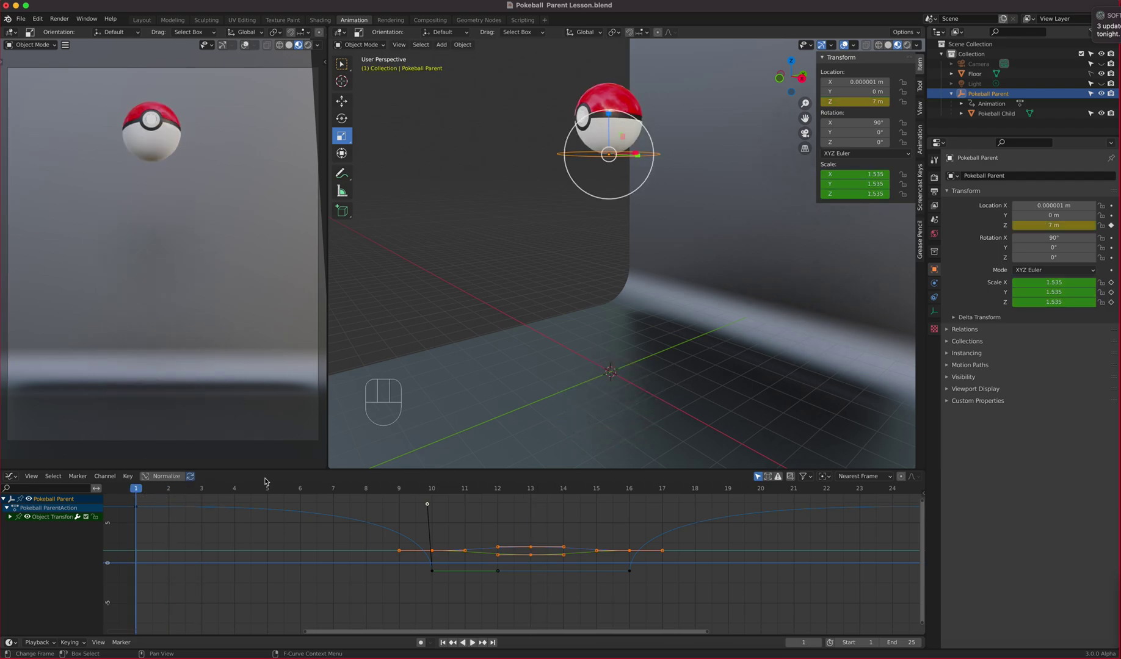
left_click(615, 88)
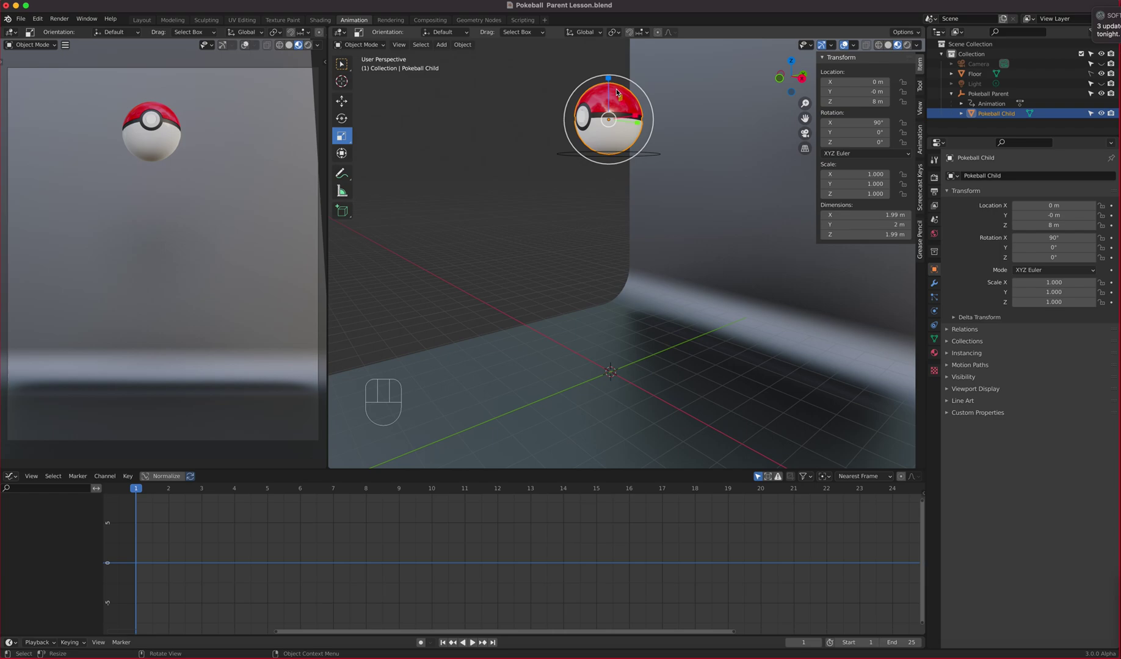
- Switch to Right Orthographic view and bring up keyframe options for the child's Rotation X
key("KP_3")
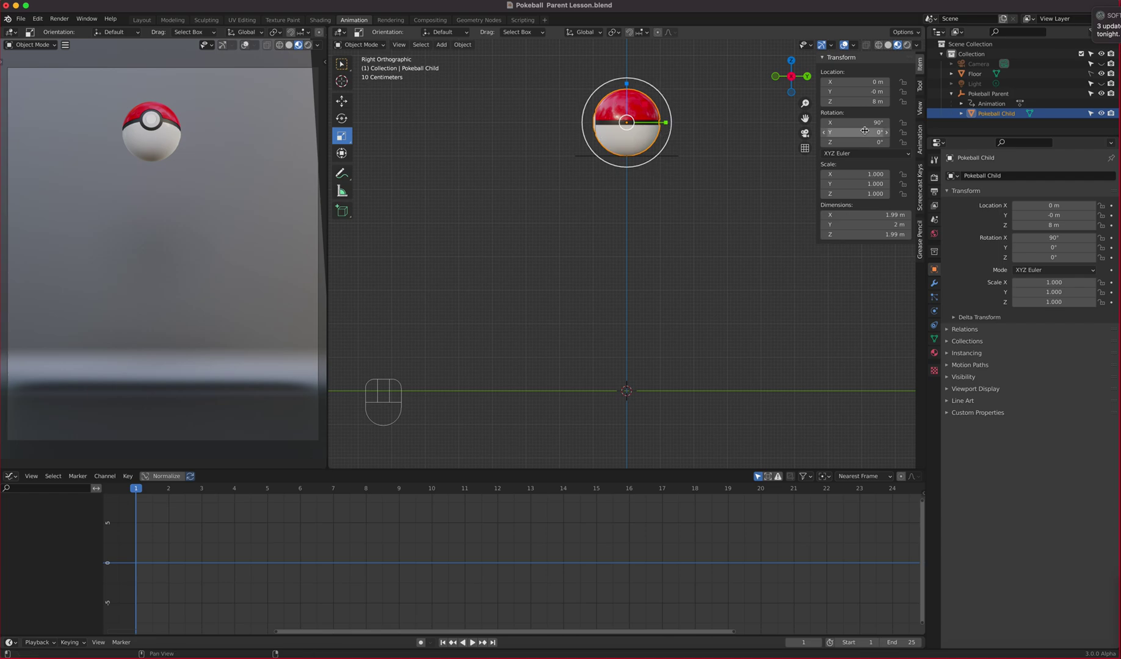
mouse_move(851, 123)
left_mouse_down()
mouse_move(885, 123)
mouse_move(852, 123)
left_mouse_up()
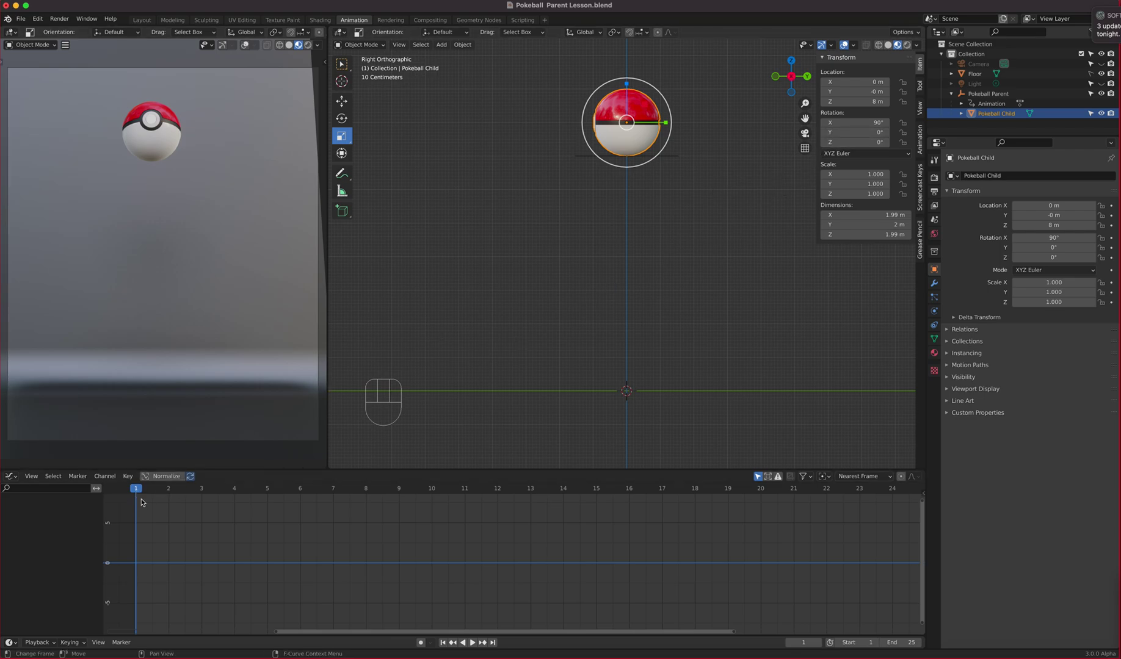
right_click(860, 124)
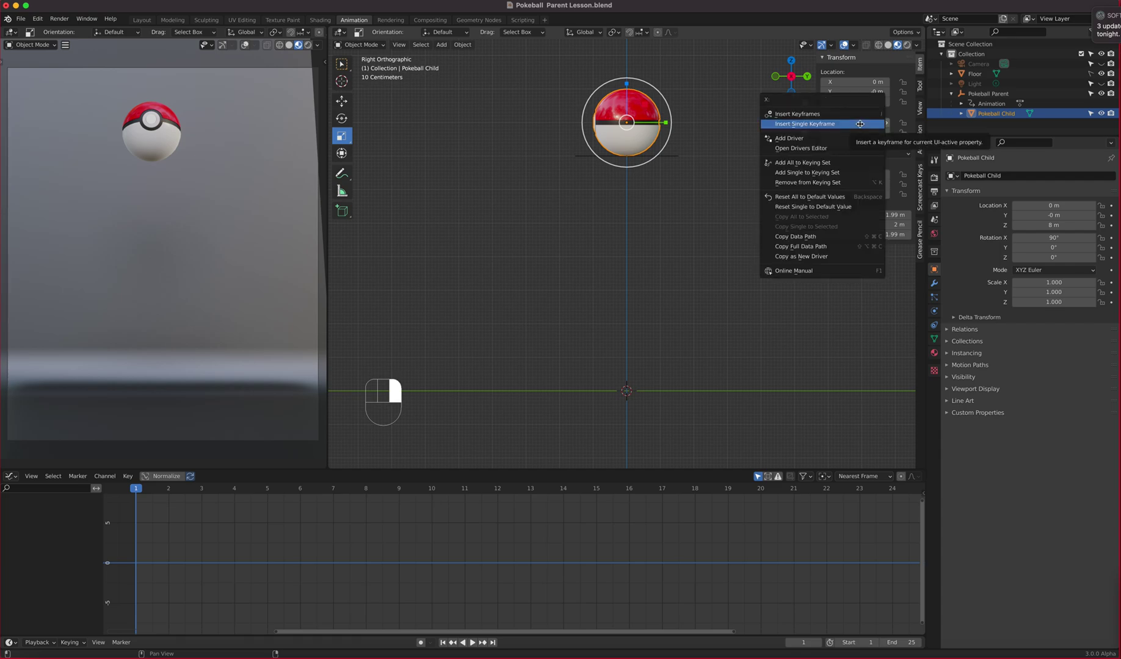
- Keyframe the child's Rotation X at 90° on frame 1, then spin it toward 270° at frame 13
left_click(828, 124)
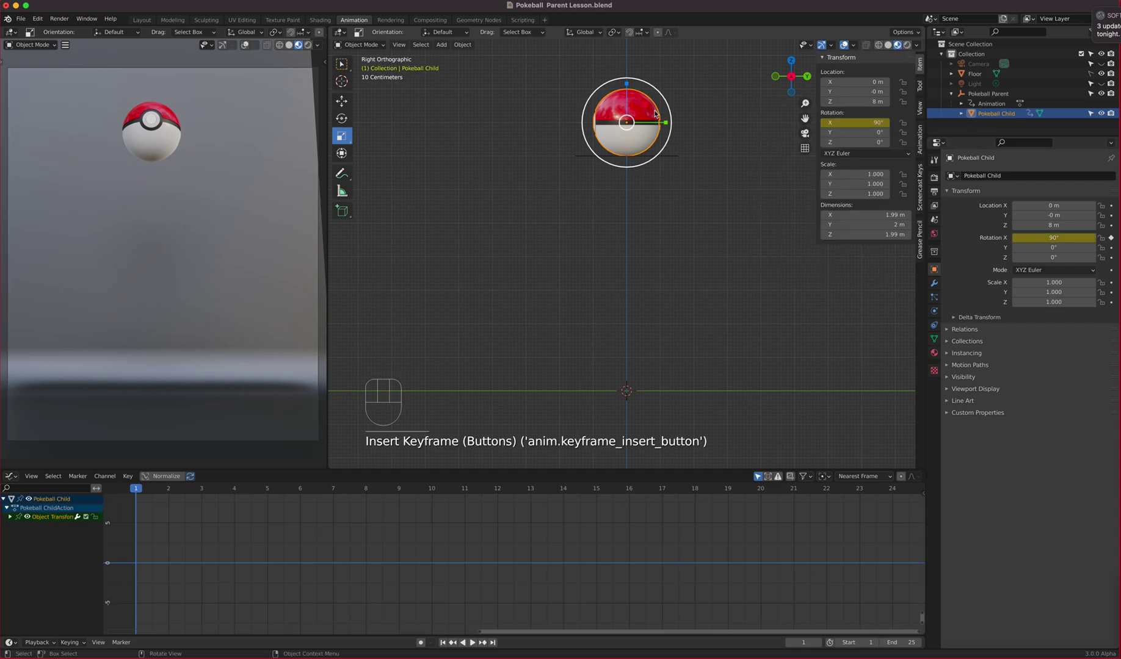
left_click_drag(147, 498, 533, 551)
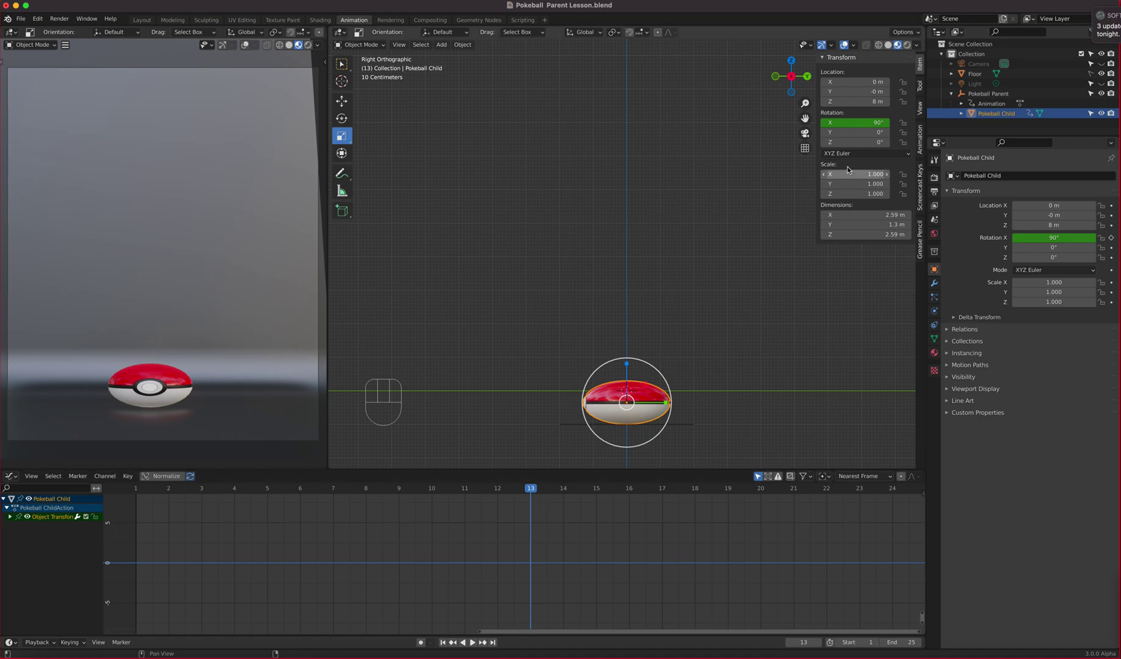
left_click_drag(861, 122, 1001, 122)
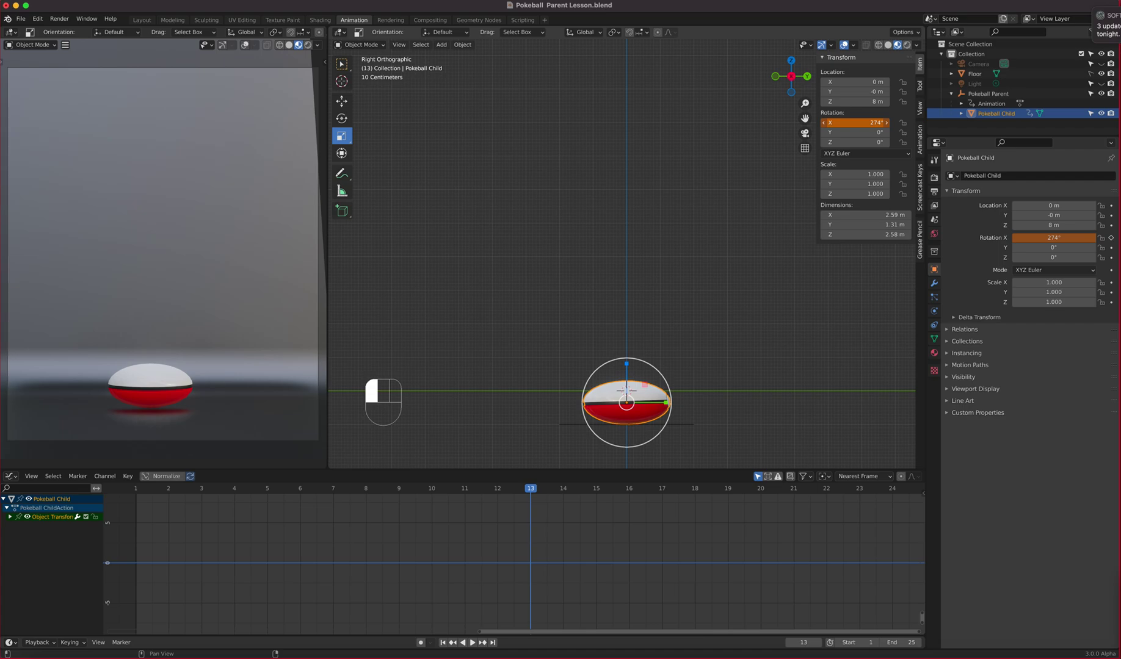
left_click_drag(1001, 122, 1001, 122)
- Set Rotation X to exactly 270° and keyframe it at frame 13
left_click(865, 123)
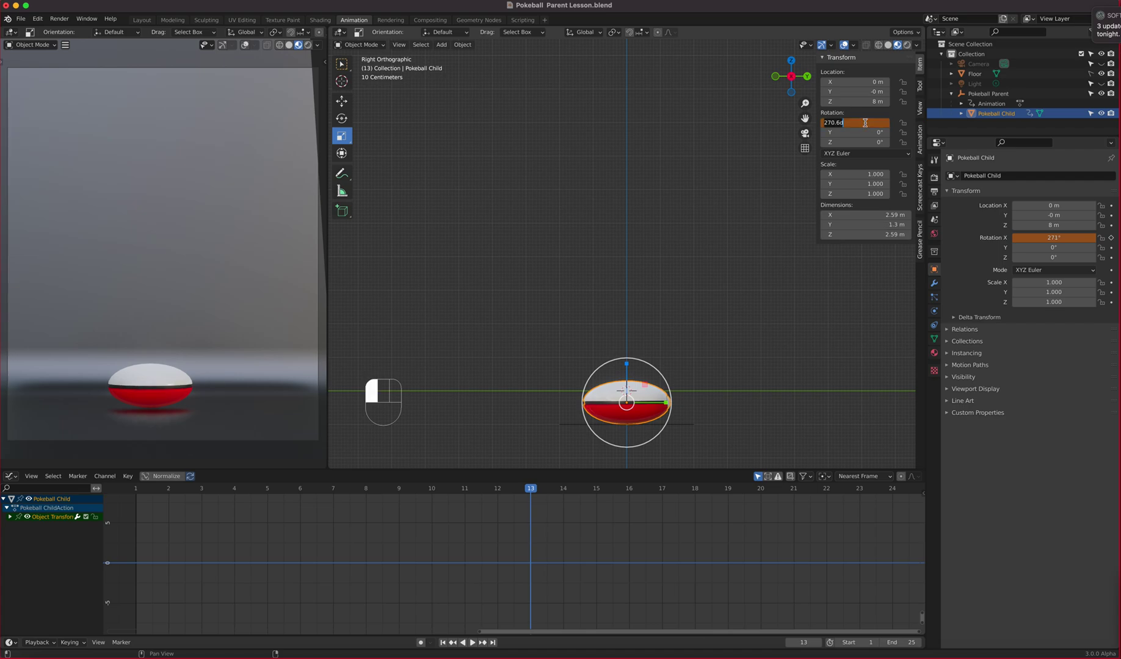
type("270")
key("Return")
right_click(865, 122)
left_click(864, 120)
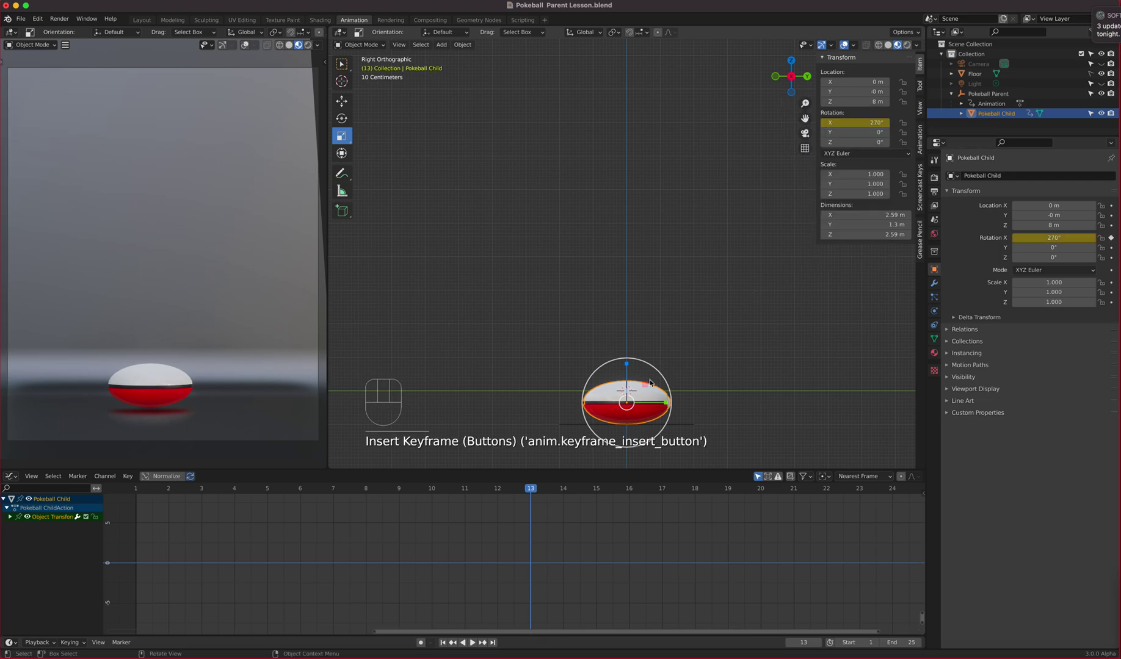
left_click_drag(502, 492, 921, 488)
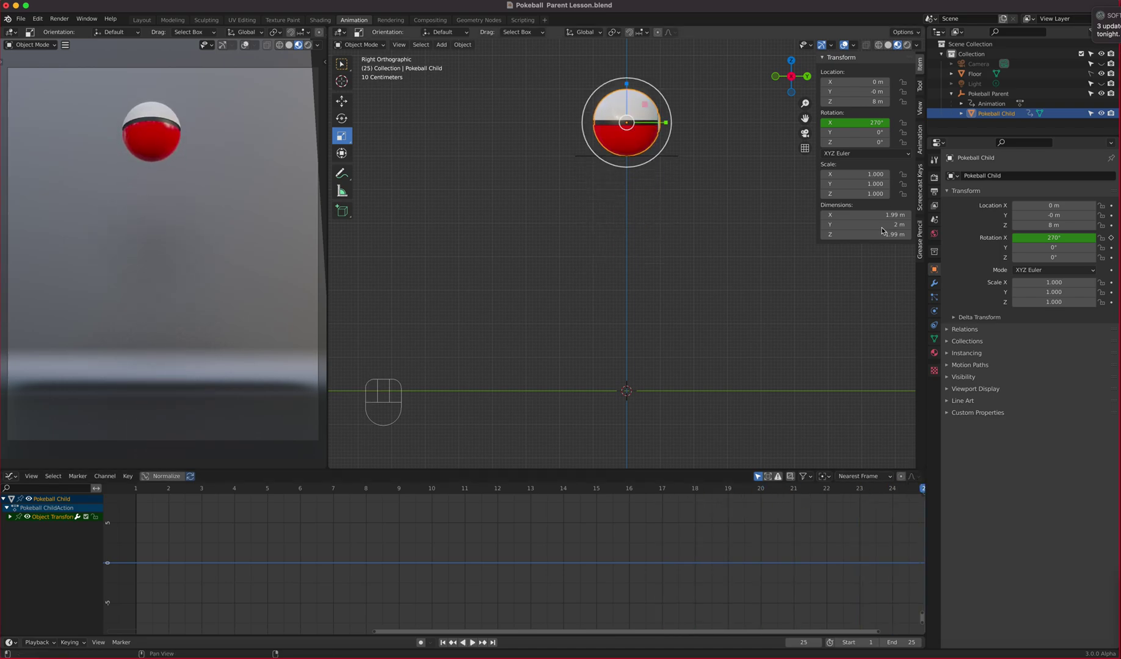
- Keyframe the child's Rotation X at 450° on frame 25, then play to check the spin
left_click_drag(855, 122, 928, 122)
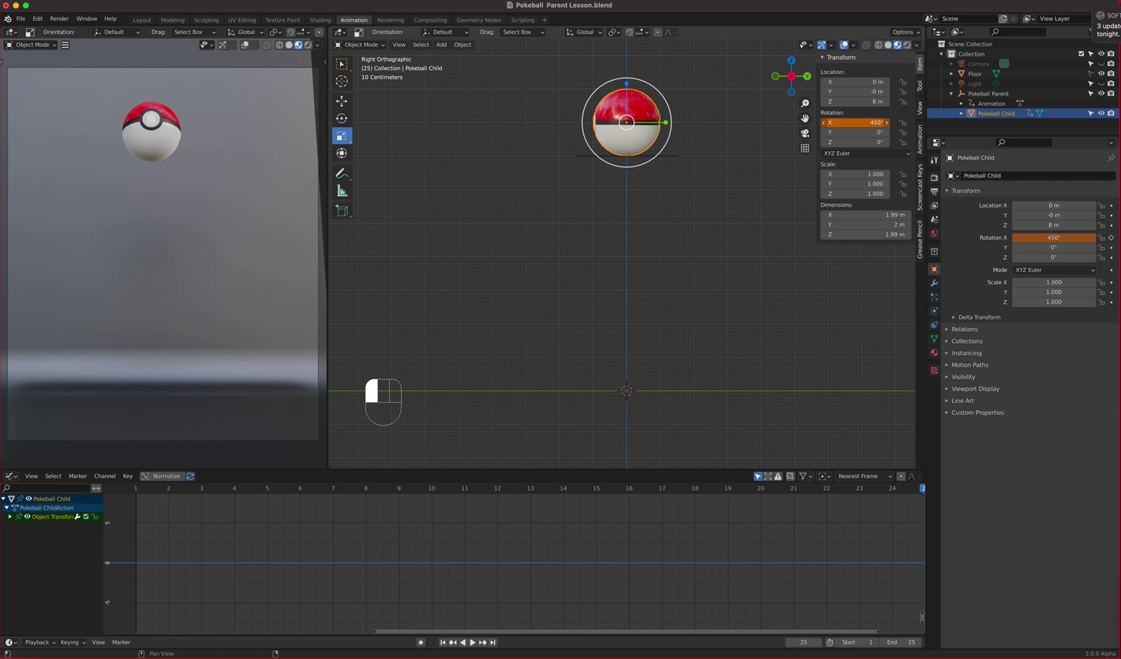
right_click(840, 122)
left_click(839, 122)
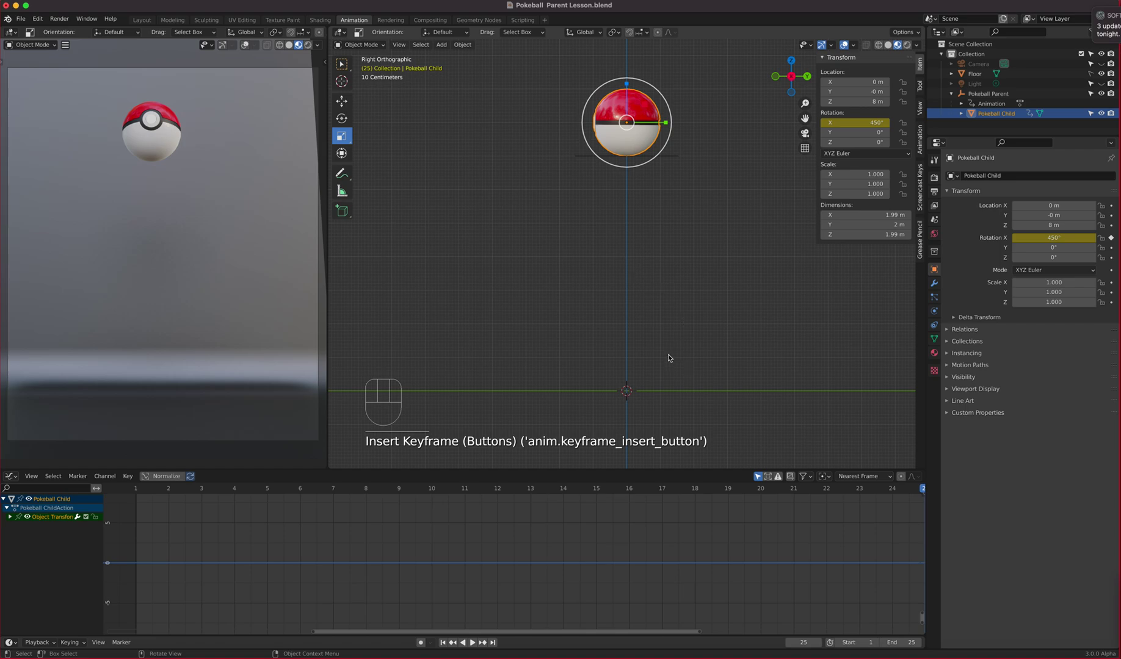
key("space")
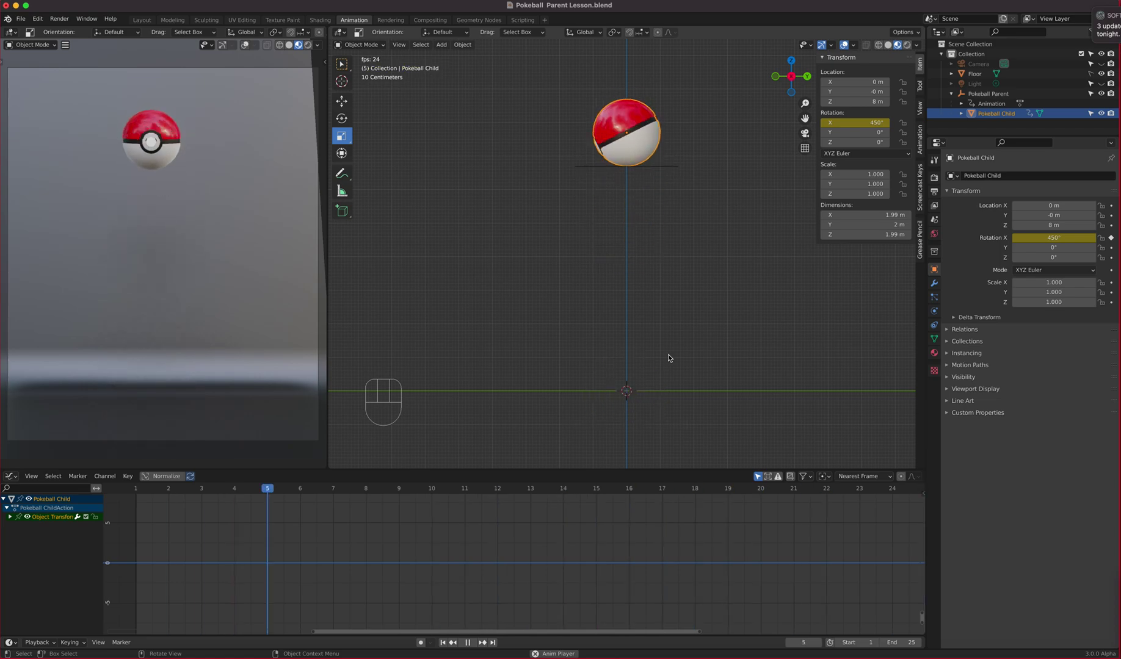
key("space")
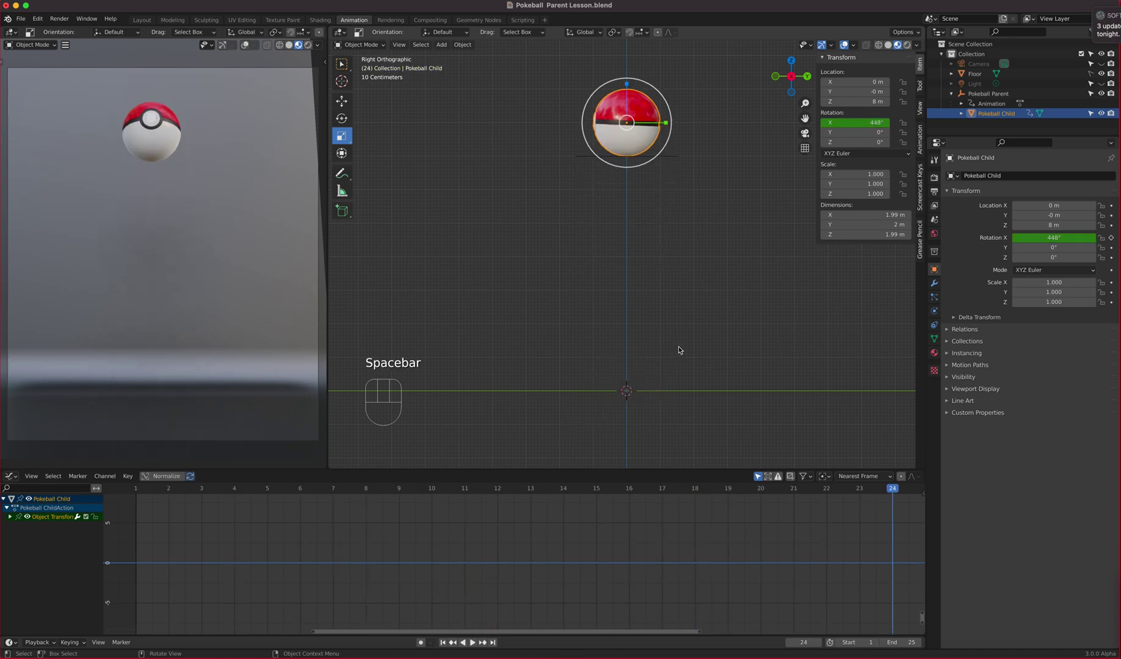